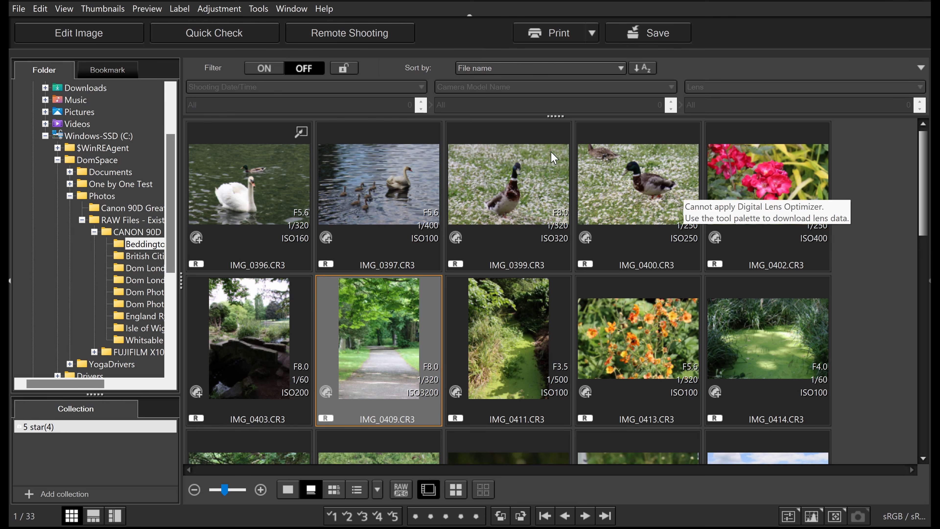
Step: Open the preferences and set the startup folder to the last displayed folder
{"action": "left_click", "coordinate": [254, 11]}
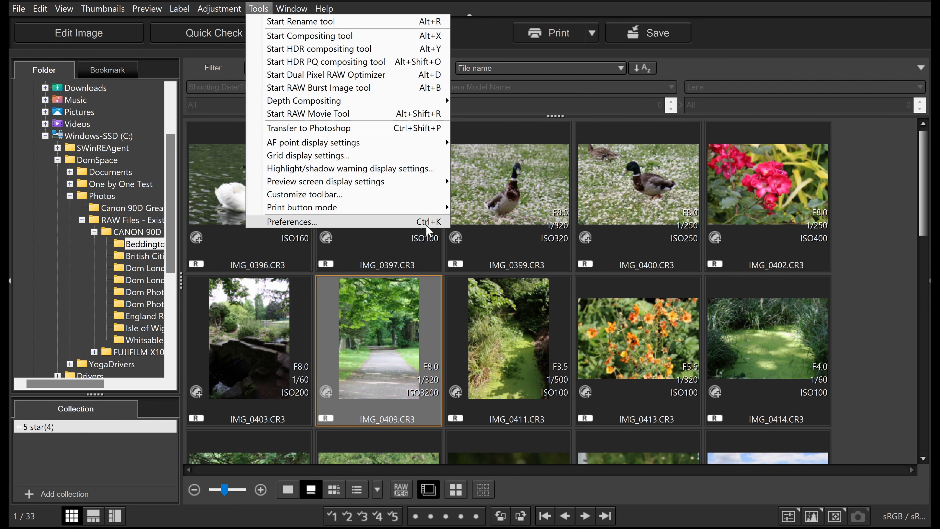
{"action": "left_click", "coordinate": [383, 223]}
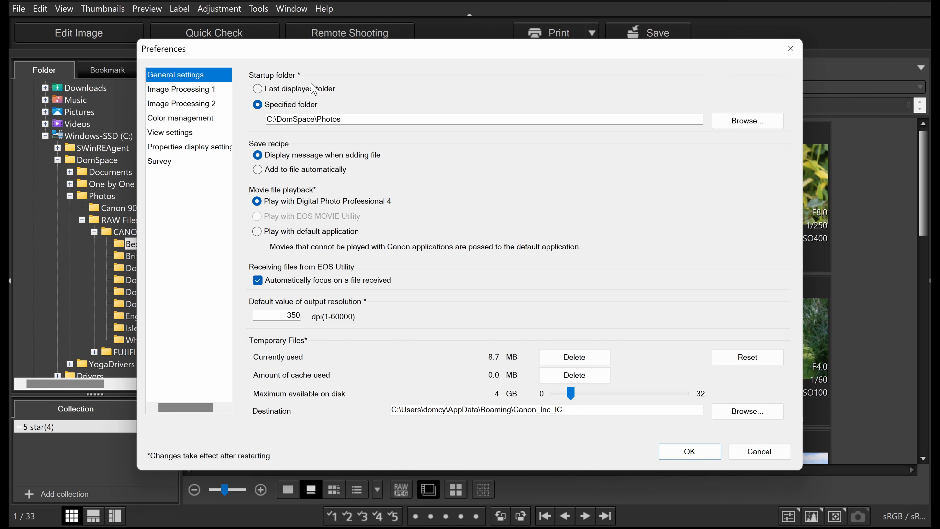
{"action": "left_click_drag", "start_coordinate": [418, 49], "coordinate": [489, 58]}
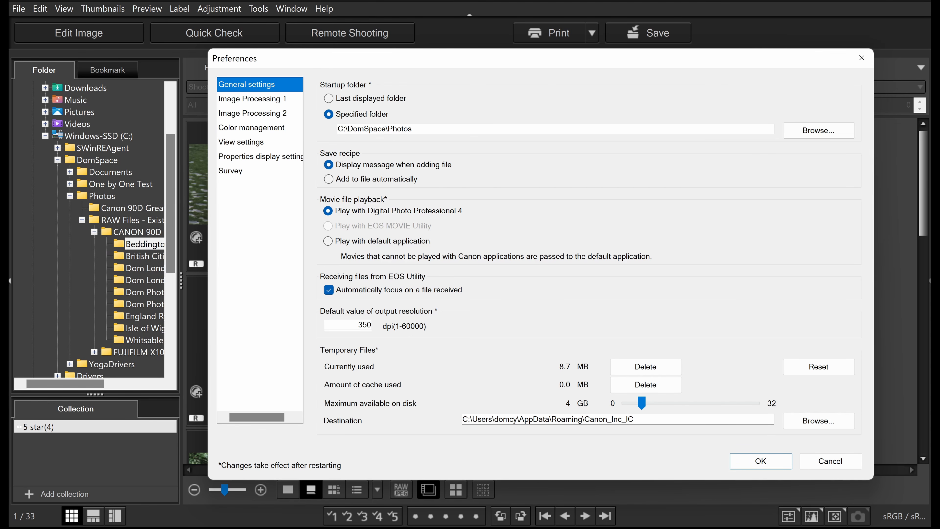
{"action": "left_click", "coordinate": [337, 98]}
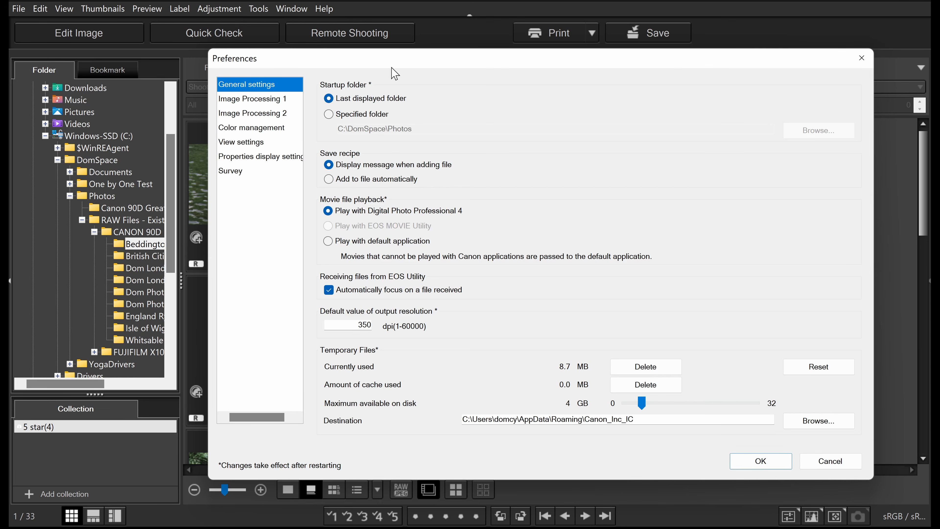
Step: Switch the startup folder back to the specified folder C:\DomSpace\Photos and discard the preferences changes
{"action": "left_click_drag", "start_coordinate": [392, 58], "coordinate": [505, 172]}
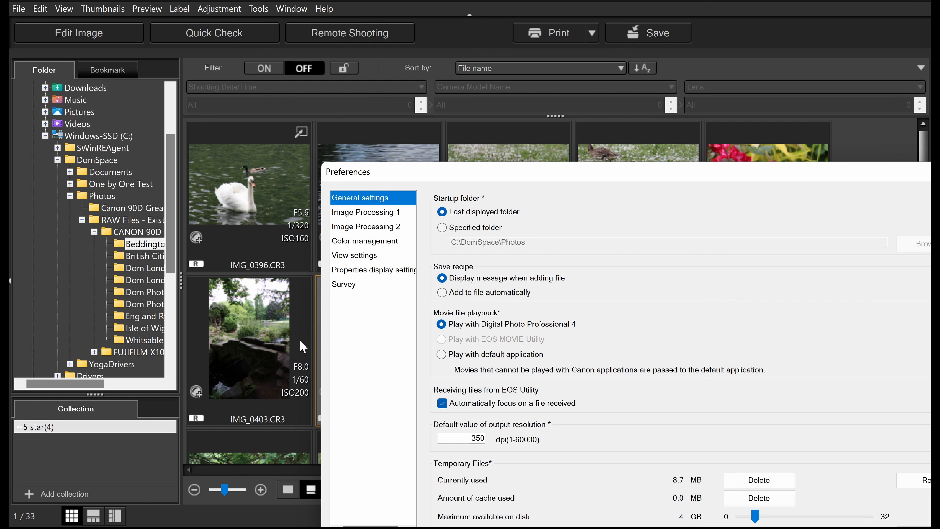
{"action": "left_click_drag", "start_coordinate": [502, 180], "coordinate": [433, 107]}
{"action": "left_click", "coordinate": [371, 154]}
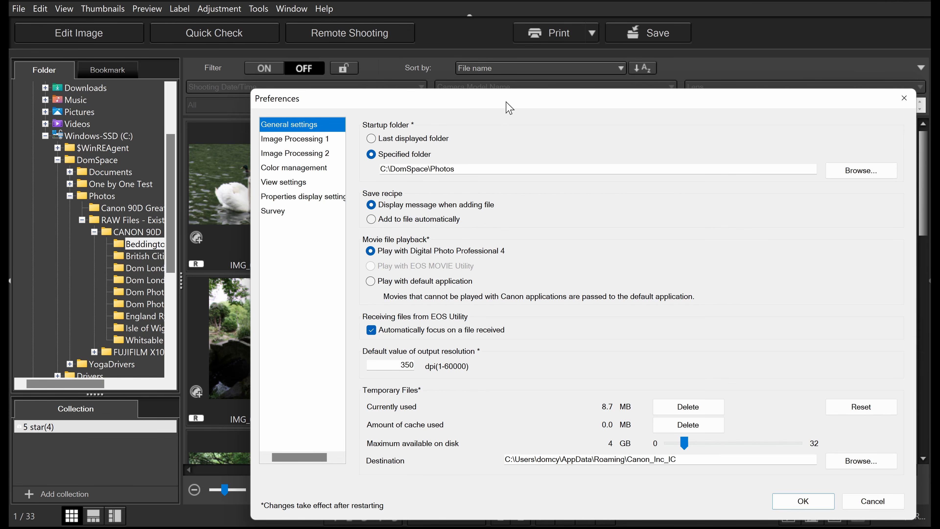
{"action": "left_click_drag", "start_coordinate": [506, 102], "coordinate": [446, 63]}
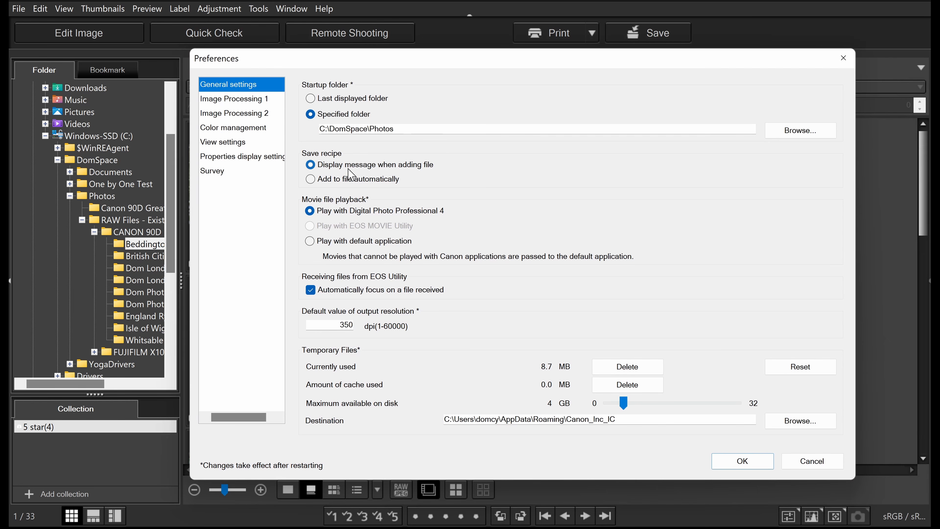
{"action": "left_click", "coordinate": [807, 460]}
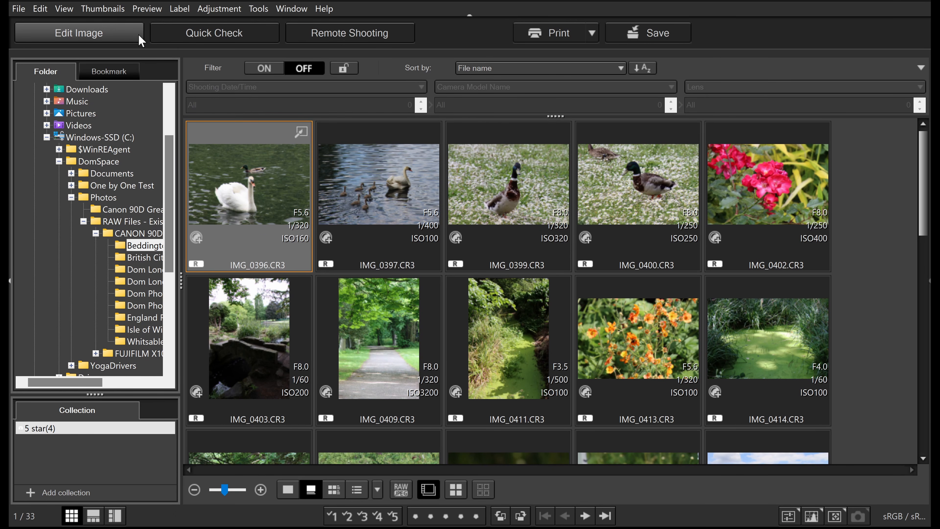
Step: Open the swan photo IMG_0396.CR3 for editing and raise its brightness adjustment
{"action": "left_click", "coordinate": [124, 34]}
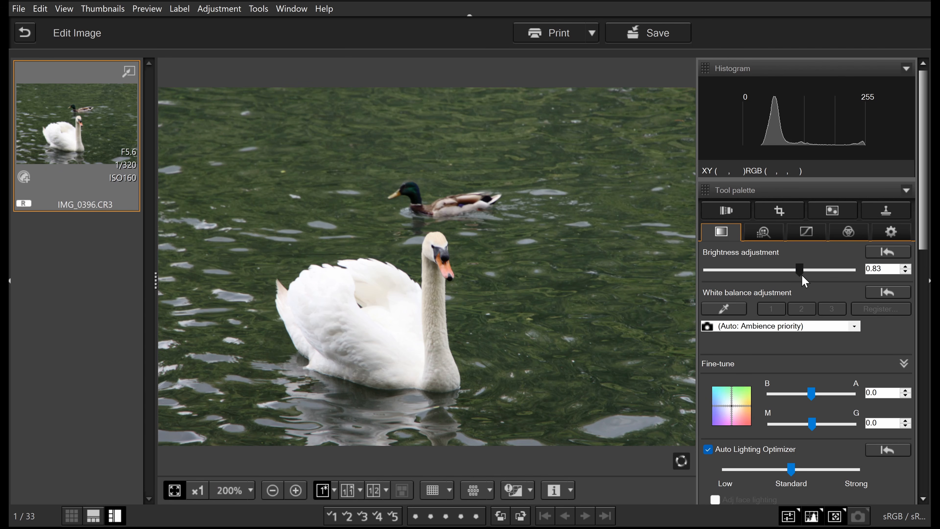
{"action": "left_click", "coordinate": [803, 271]}
{"action": "left_click_drag", "start_coordinate": [803, 271], "coordinate": [823, 274]}
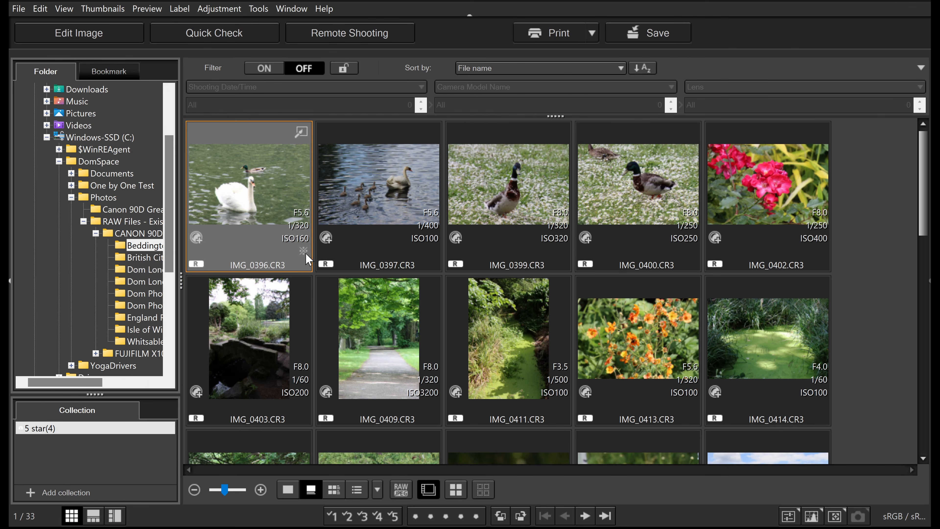
Step: Start exiting the program and cancel at the request to save the edited IMG_0396.CR3
{"action": "mouse_move", "coordinate": [304, 252]}
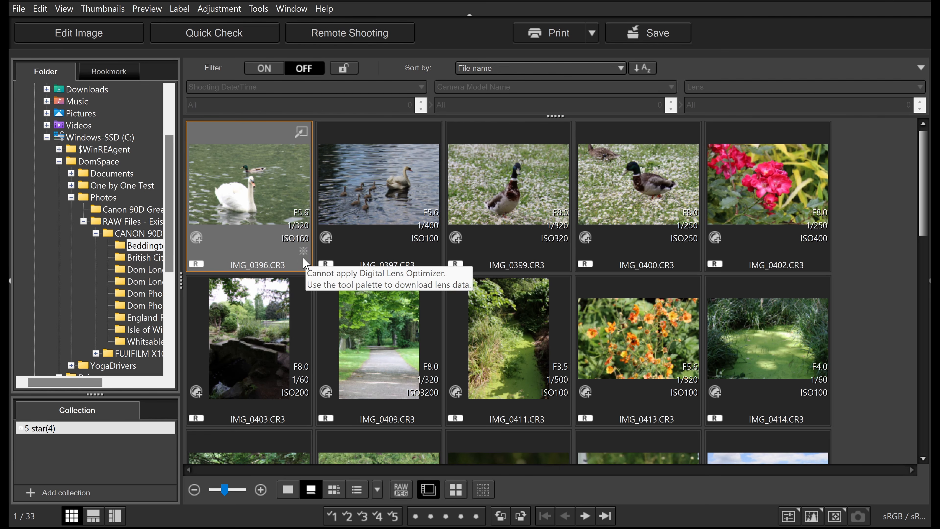
{"action": "left_click", "coordinate": [922, 3]}
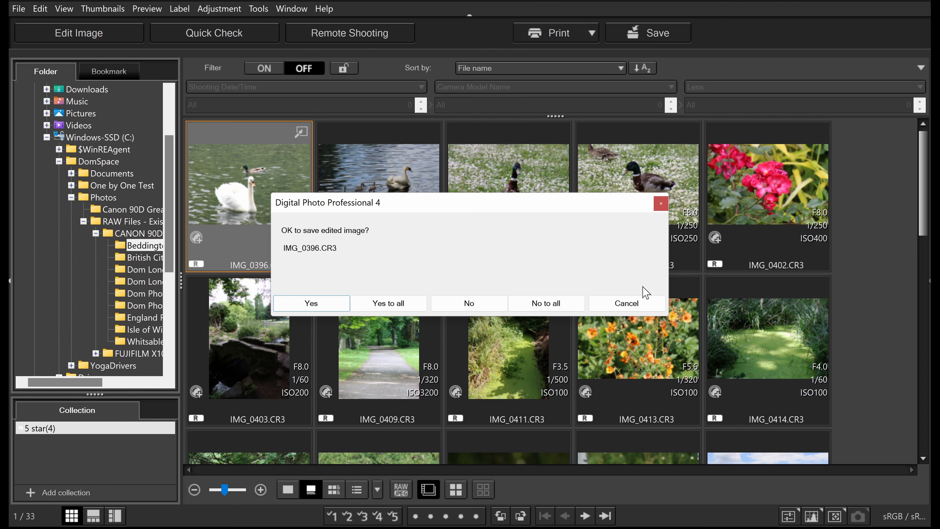
{"action": "left_click", "coordinate": [631, 302]}
Step: Set the Save recipe preference to Add to file automatically and exit the program
{"action": "left_click", "coordinate": [268, 9]}
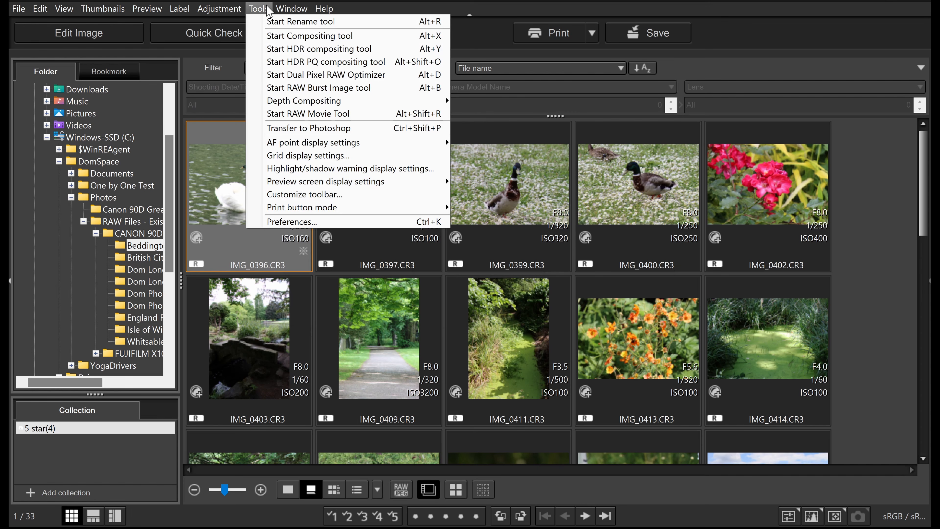
{"action": "left_click", "coordinate": [313, 223]}
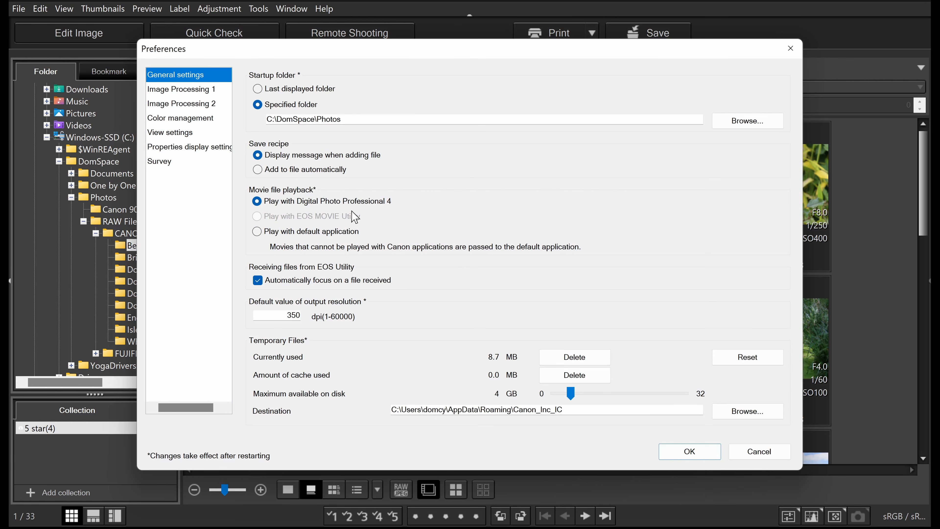
{"action": "left_click", "coordinate": [264, 170]}
{"action": "left_click", "coordinate": [689, 452]}
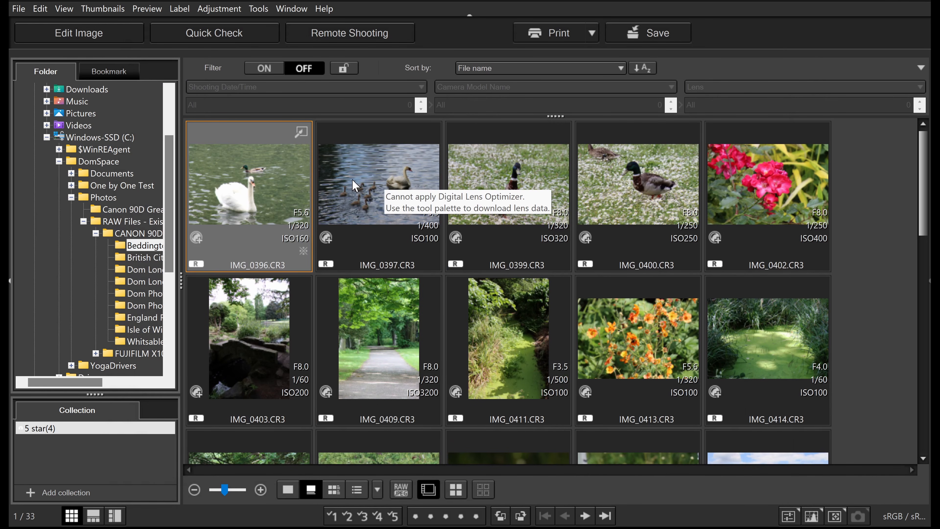
{"action": "left_click", "coordinate": [919, 3]}
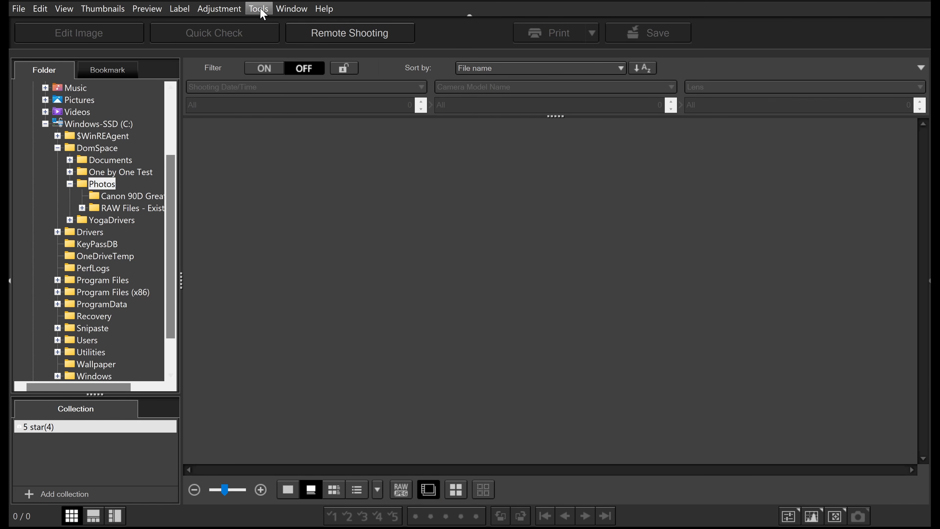
Step: Reopen the preferences and choose the last displayed folder as the startup folder
{"action": "left_click", "coordinate": [258, 8]}
{"action": "left_click", "coordinate": [311, 226]}
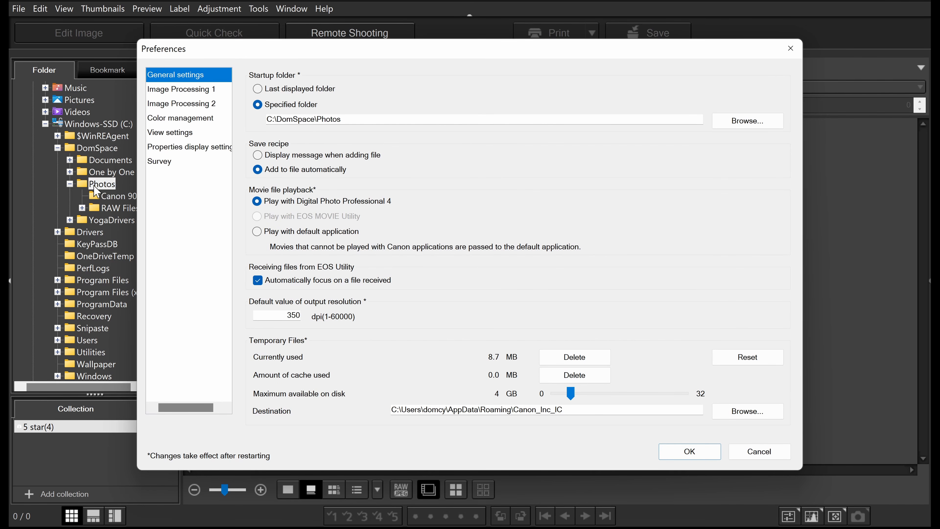
{"action": "left_click", "coordinate": [289, 90]}
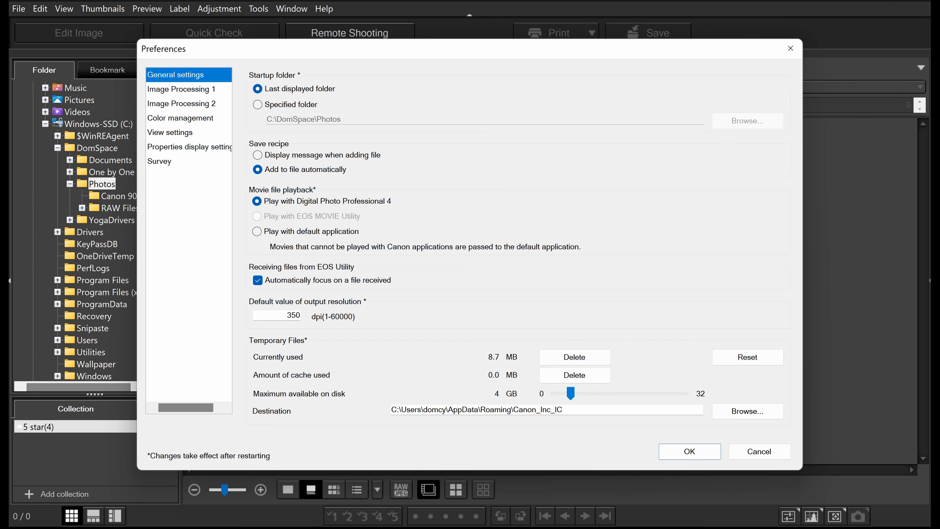
Step: Delete the currently used temporary files in the general preferences
{"action": "left_click_drag", "start_coordinate": [578, 410], "coordinate": [411, 409]}
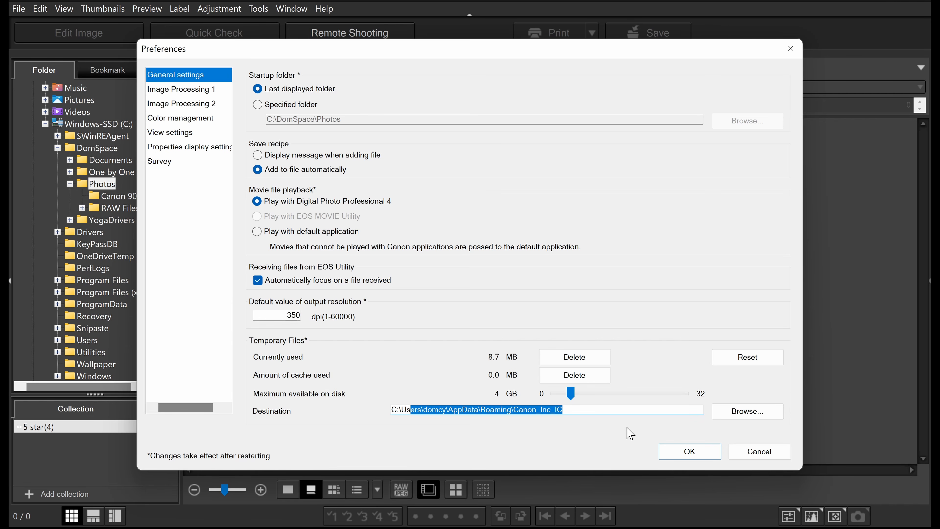
{"action": "left_click", "coordinate": [593, 410]}
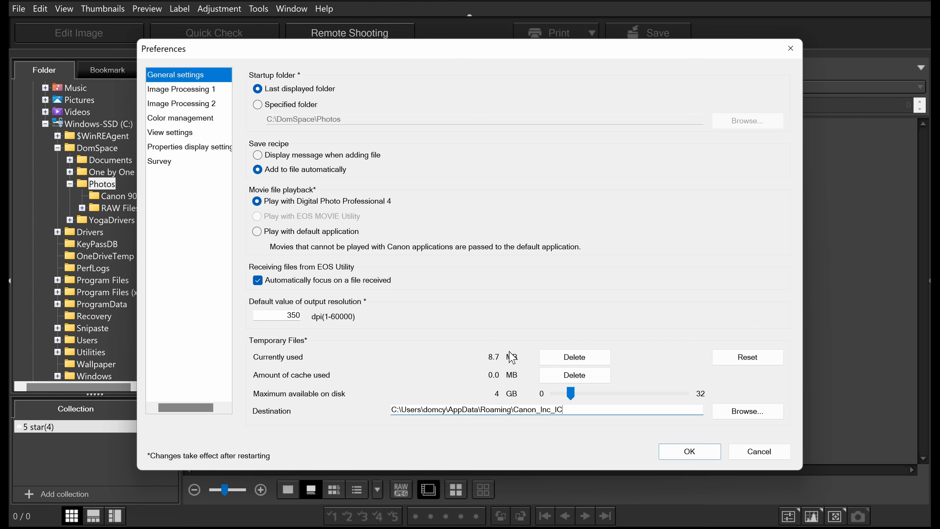
{"action": "left_click", "coordinate": [557, 359]}
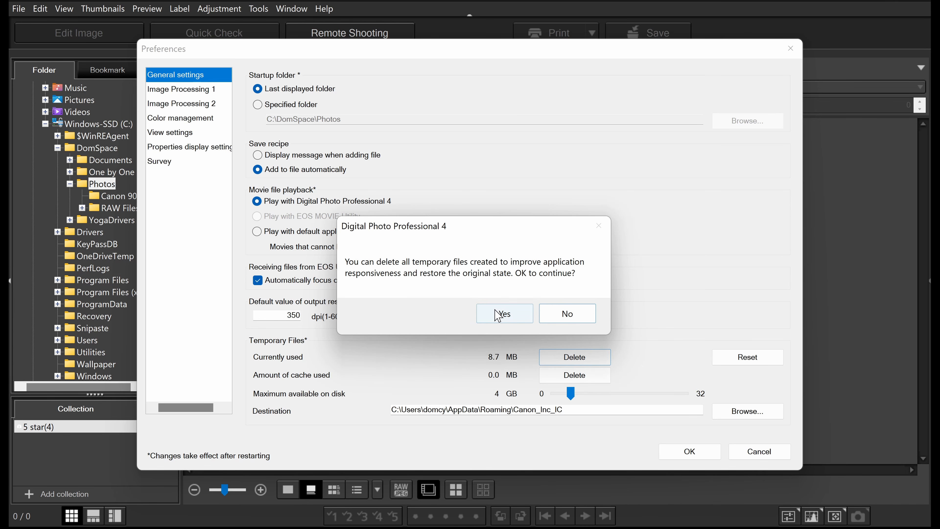
{"action": "left_click", "coordinate": [504, 314]}
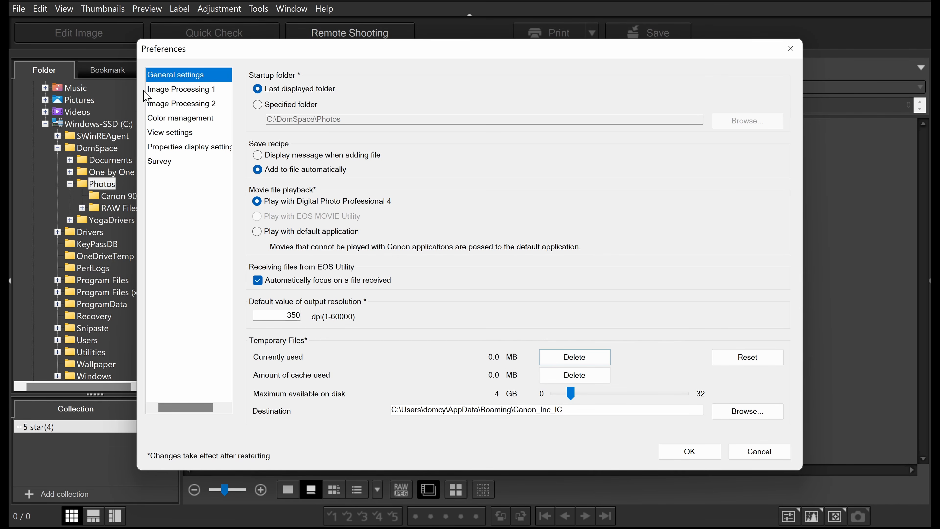
Step: Review the Image Processing 1 preferences and leave the preferences without applying changes
{"action": "left_click", "coordinate": [216, 93]}
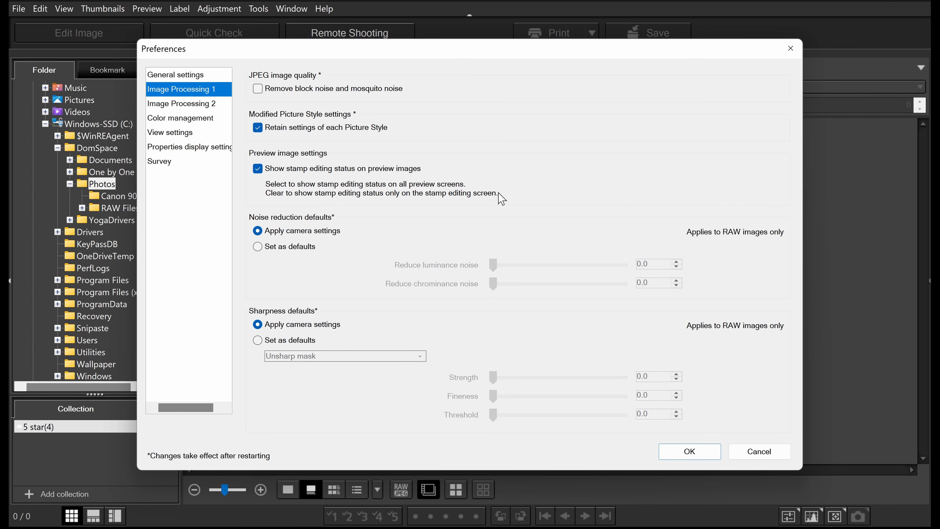
{"action": "left_click", "coordinate": [744, 453]}
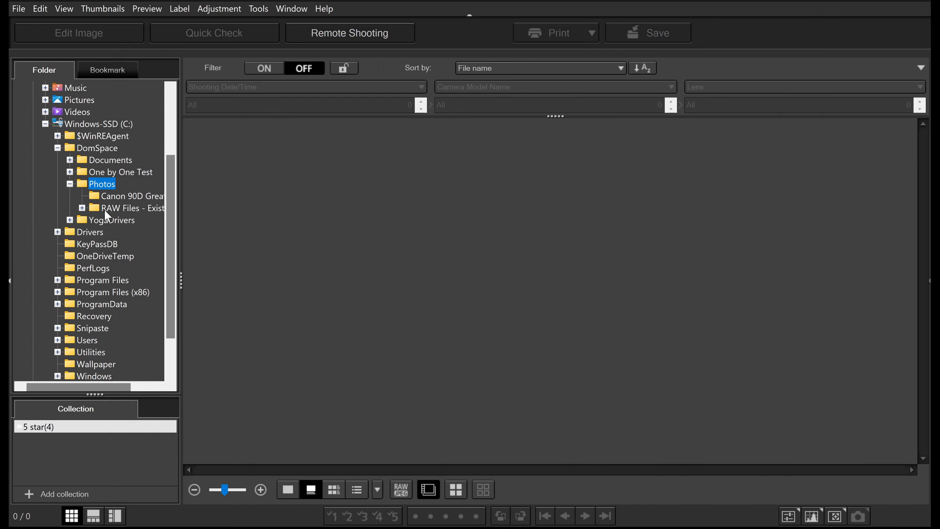
Step: Expand the RAW Files and CANON 90D folders and display the images in the first CANON 90D subfolder
{"action": "left_click", "coordinate": [82, 207]}
{"action": "left_click", "coordinate": [95, 220]}
{"action": "left_click", "coordinate": [145, 232]}
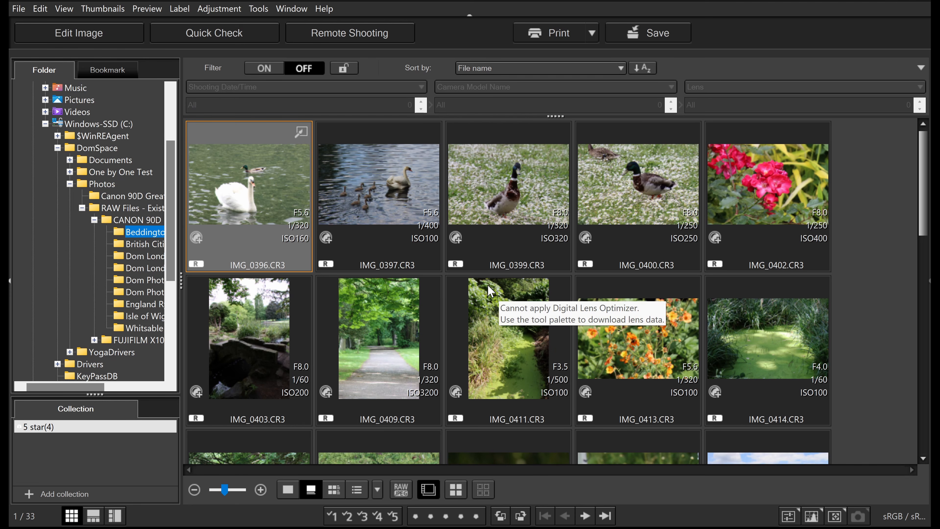
Step: Find the daisy photo IMG_0418.CR3 among the thumbnails and open it for editing
{"action": "scroll", "coordinate": [489, 286], "scroll_direction": "down", "scroll_amount": 1}
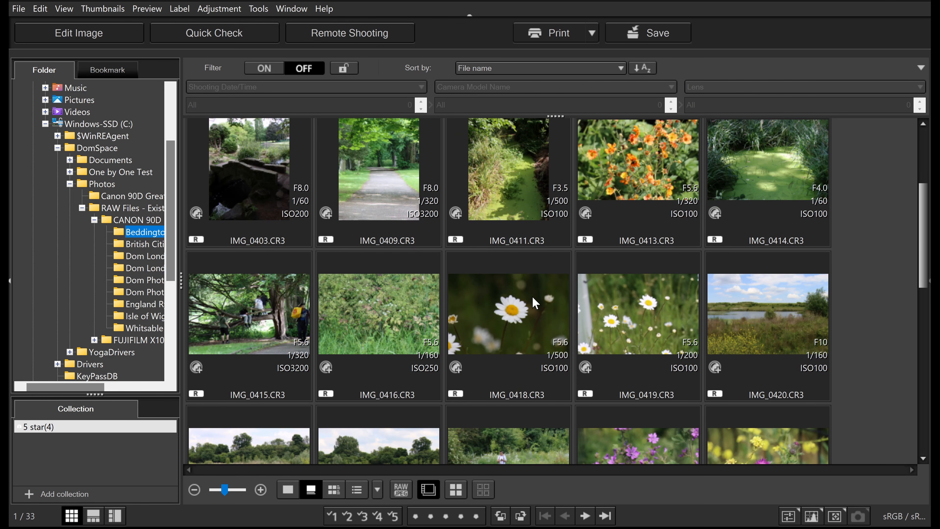
{"action": "scroll", "coordinate": [534, 306], "scroll_direction": "down", "scroll_amount": 1}
{"action": "scroll", "coordinate": [539, 282], "scroll_direction": "up", "scroll_amount": 1}
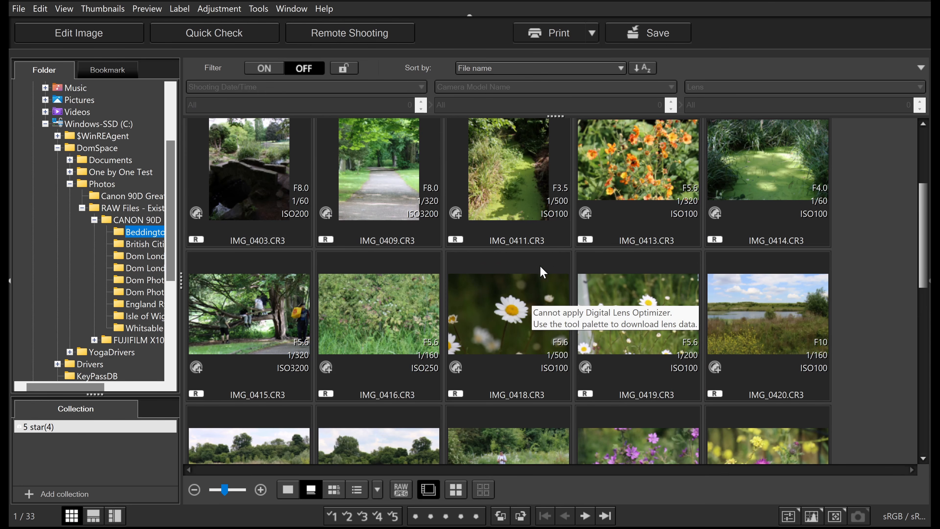
{"action": "left_click", "coordinate": [494, 319]}
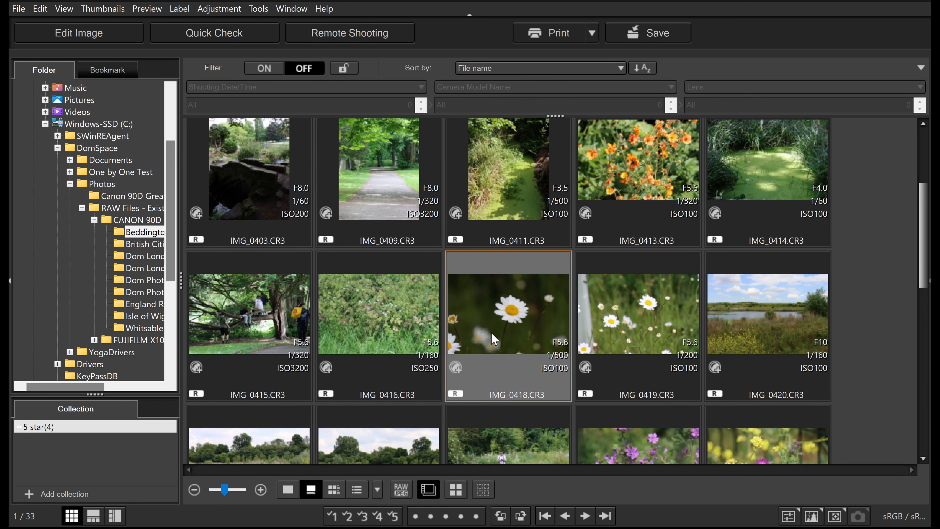
{"action": "left_click", "coordinate": [126, 35]}
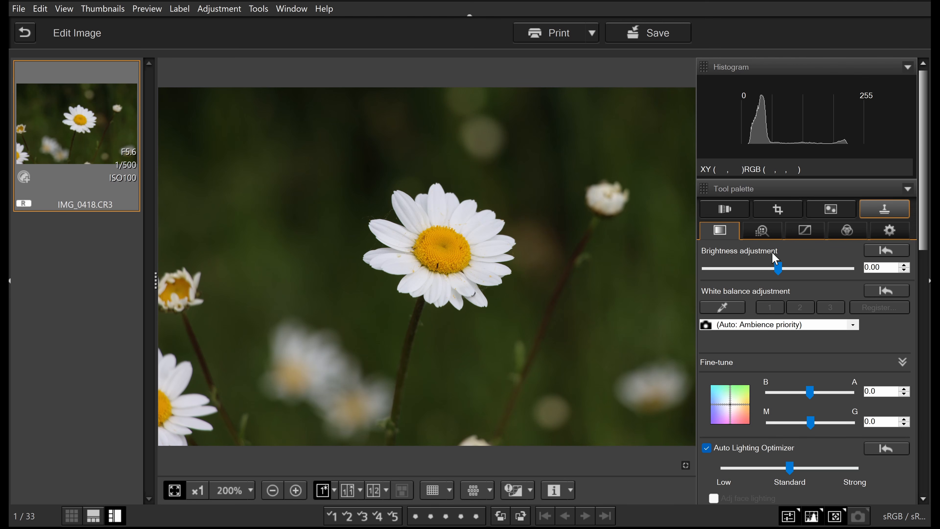
Step: Clone the central daisy onto the dark background to its right with the stamp tool, using a brush radius of 100, and return to the basic adjustments
{"action": "left_click", "coordinate": [873, 210]}
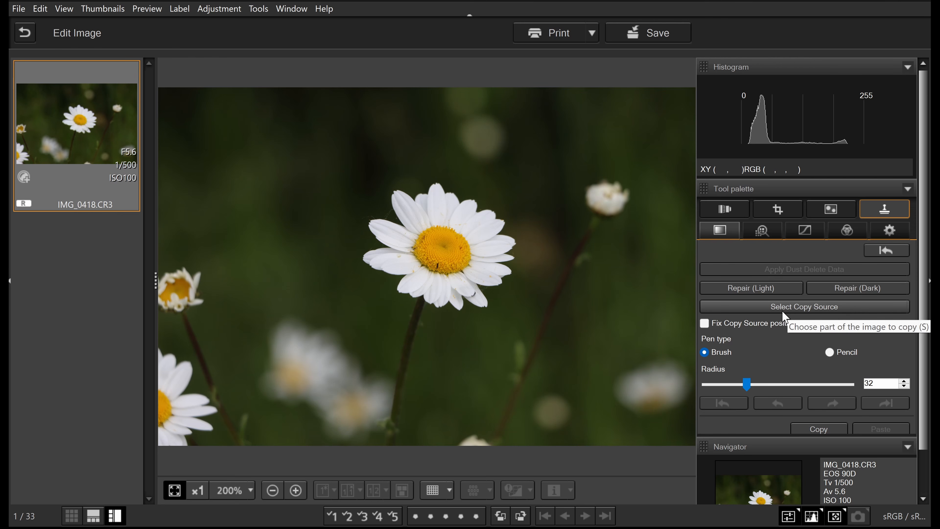
{"action": "left_click", "coordinate": [758, 308]}
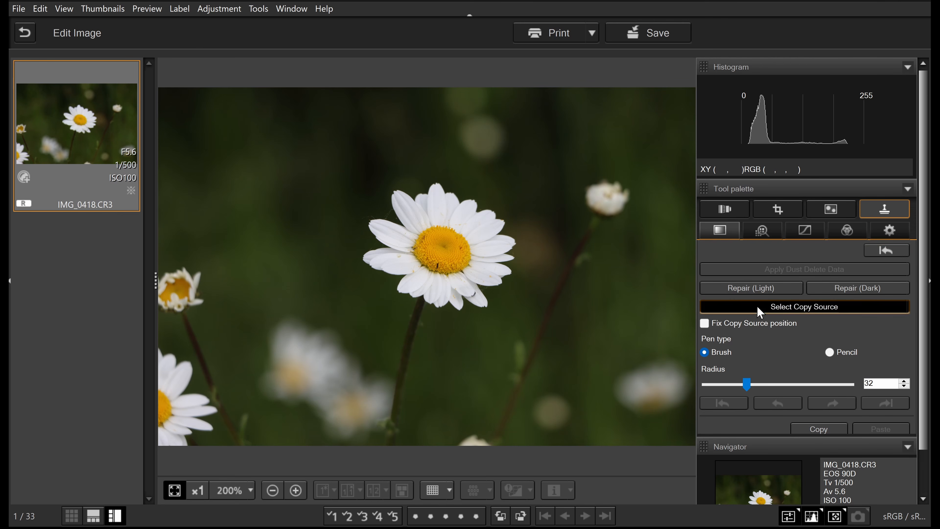
{"action": "left_click_drag", "start_coordinate": [747, 385], "coordinate": [834, 388]}
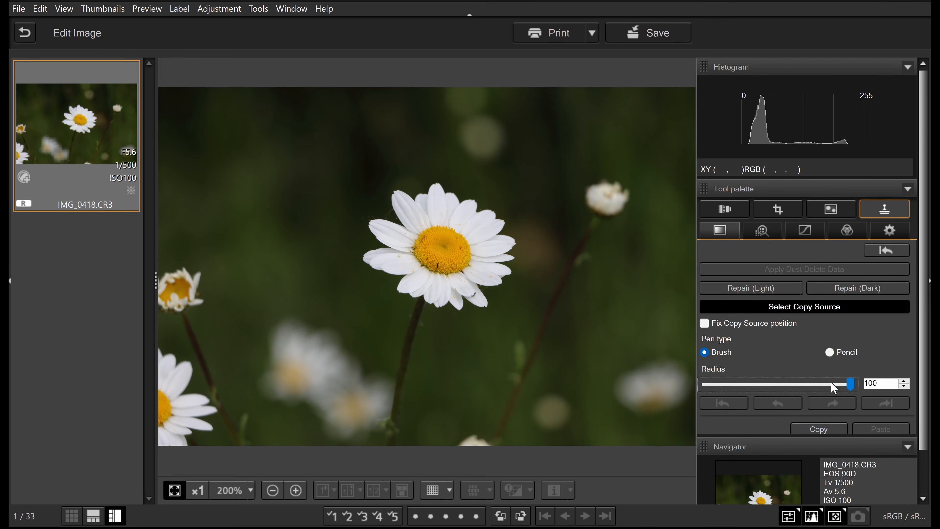
{"action": "left_click", "coordinate": [415, 243]}
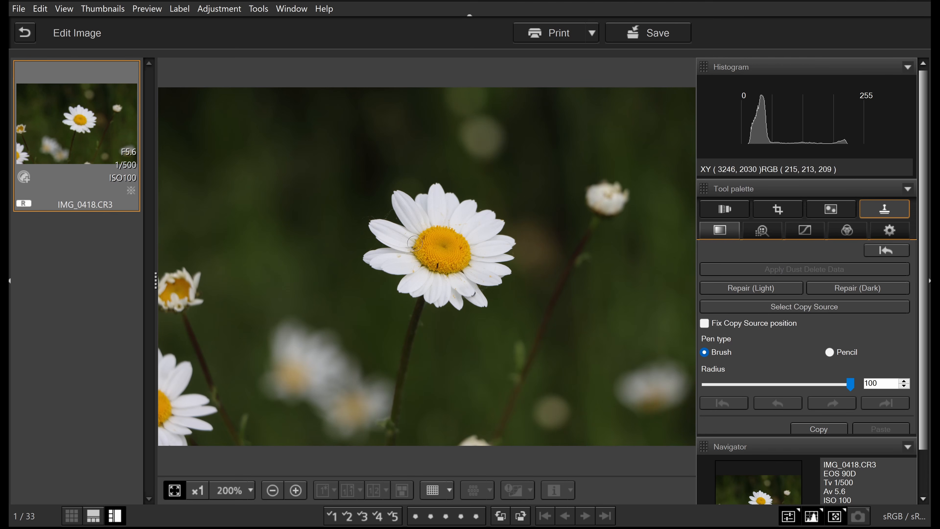
{"action": "mouse_move", "coordinate": [559, 265]}
{"action": "left_mouse_down"}
{"action": "mouse_move", "coordinate": [579, 270]}
{"action": "mouse_move", "coordinate": [577, 260]}
{"action": "mouse_move", "coordinate": [556, 264]}
{"action": "mouse_move", "coordinate": [588, 282]}
{"action": "mouse_move", "coordinate": [606, 257]}
{"action": "mouse_move", "coordinate": [578, 248]}
{"action": "mouse_move", "coordinate": [562, 275]}
{"action": "mouse_move", "coordinate": [610, 282]}
{"action": "mouse_move", "coordinate": [604, 244]}
{"action": "mouse_move", "coordinate": [575, 253]}
{"action": "mouse_move", "coordinate": [574, 269]}
{"action": "mouse_move", "coordinate": [613, 285]}
{"action": "mouse_move", "coordinate": [607, 255]}
{"action": "left_mouse_up"}
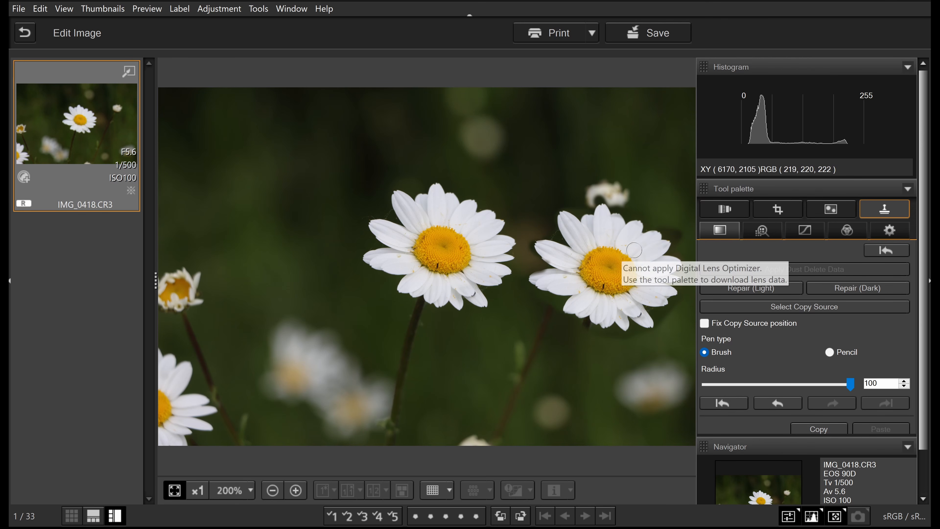
{"action": "left_click", "coordinate": [719, 230]}
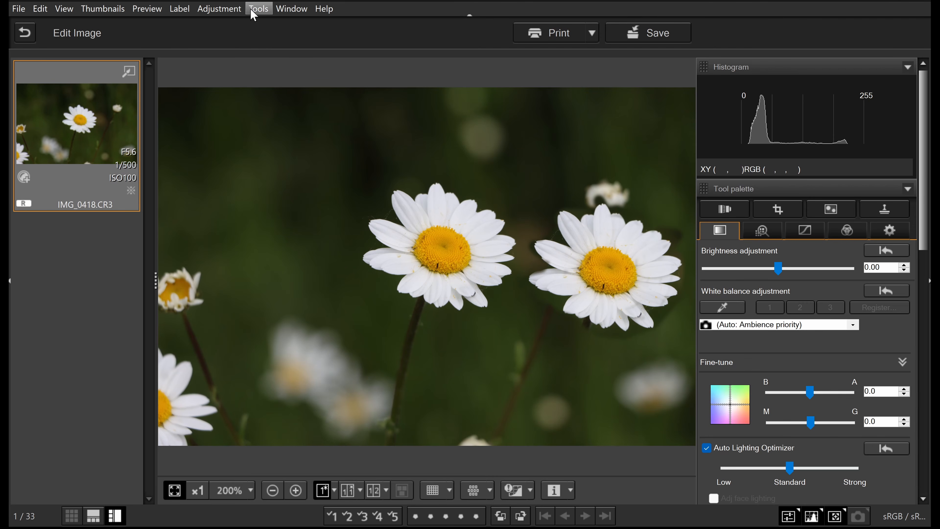
Step: Disable showing stamp editing status on preview images in the preferences and compare the photo in the stamp tool and basic adjustments
{"action": "left_click", "coordinate": [258, 8]}
{"action": "left_click", "coordinate": [292, 226]}
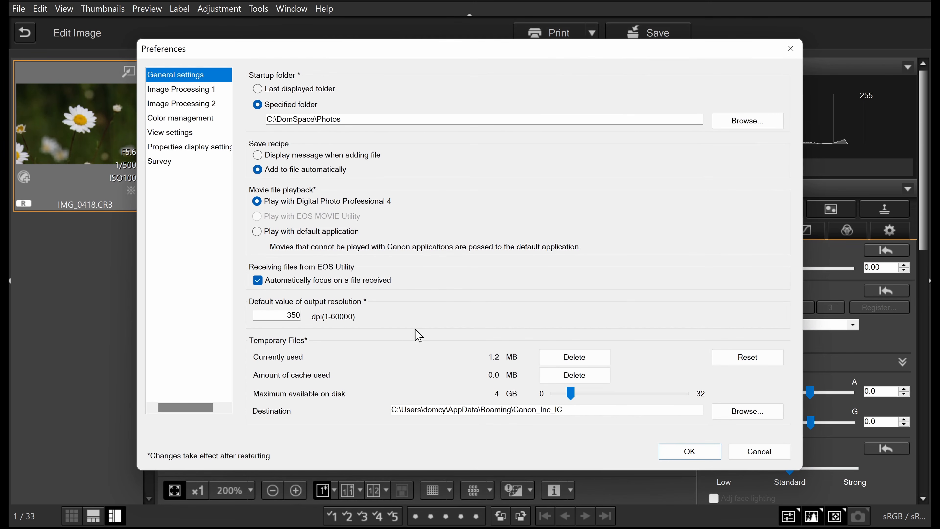
{"action": "left_click", "coordinate": [200, 91]}
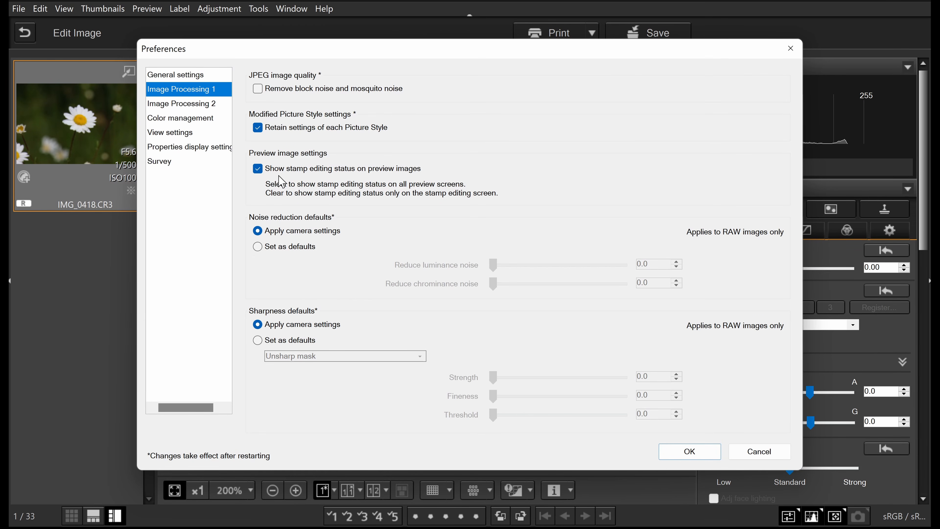
{"action": "left_click", "coordinate": [257, 169]}
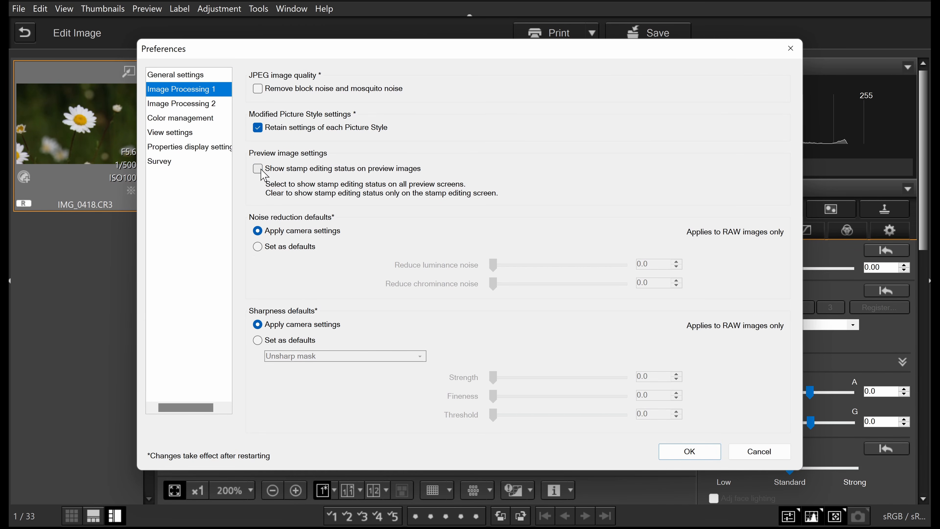
{"action": "left_click", "coordinate": [703, 452]}
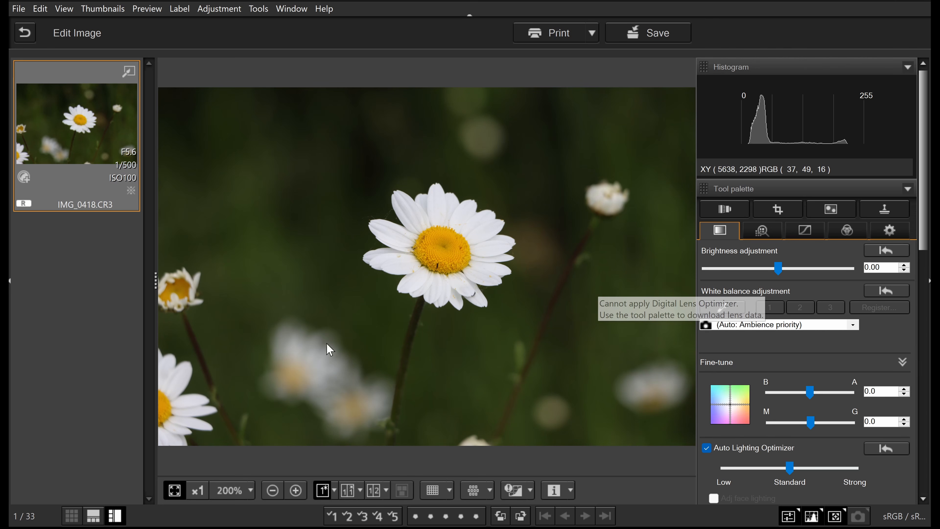
{"action": "left_click", "coordinate": [888, 217]}
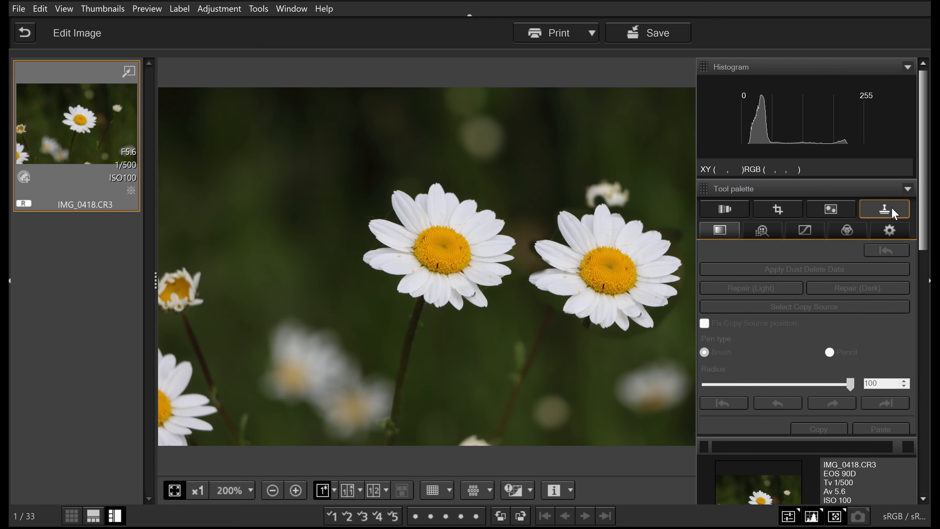
{"action": "left_click", "coordinate": [727, 231]}
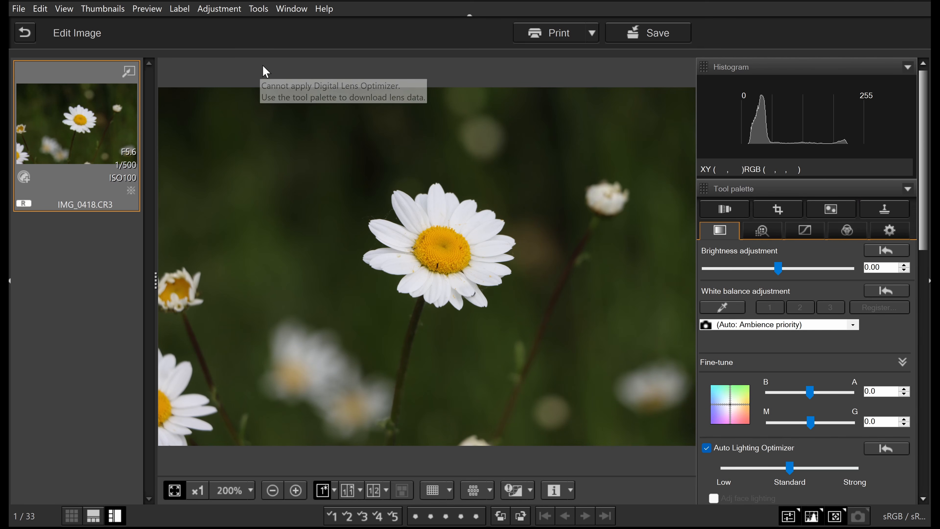
Step: Enable showing stamp editing status on preview images in the Image Processing 1 preferences
{"action": "left_click", "coordinate": [259, 9]}
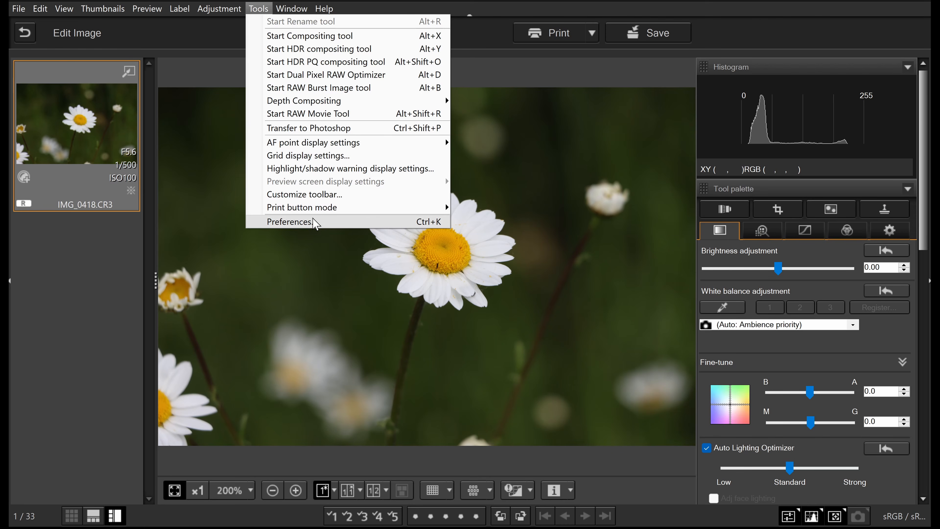
{"action": "left_click", "coordinate": [315, 222]}
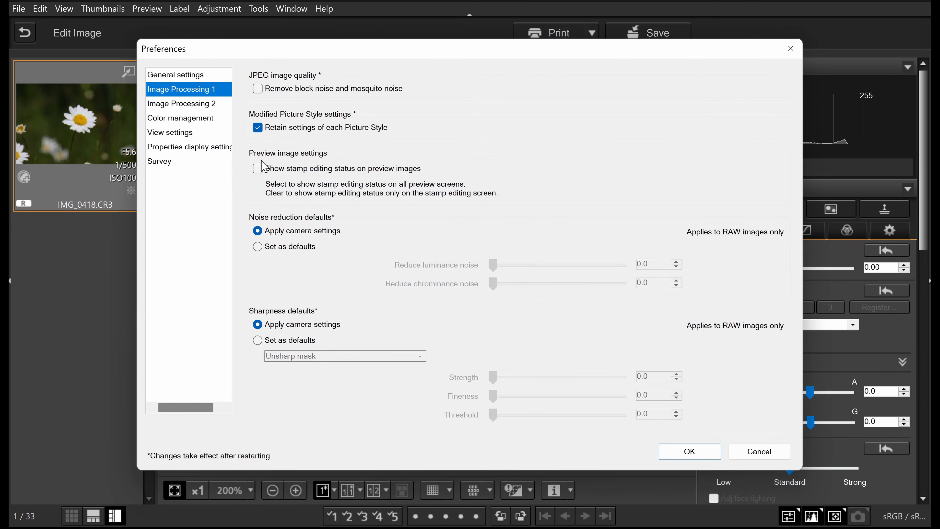
{"action": "left_click", "coordinate": [259, 169]}
Step: Define custom noise reduction defaults with luminance noise reduction 7.0 and chrominance noise reduction 7.0
{"action": "left_click", "coordinate": [276, 247]}
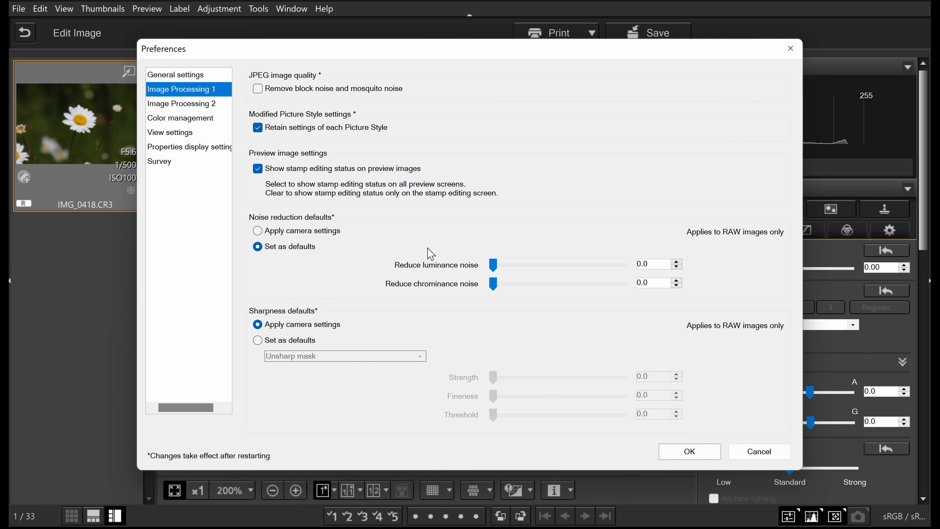
{"action": "left_click_drag", "start_coordinate": [490, 273], "coordinate": [541, 268]}
{"action": "left_click_drag", "start_coordinate": [494, 288], "coordinate": [540, 292]}
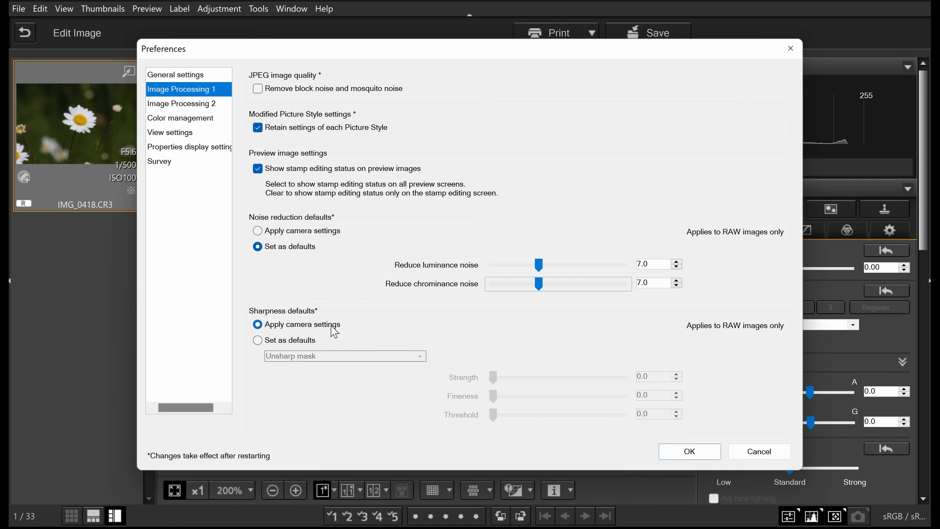
Step: Switch the sharpness defaults from camera settings to custom ones, using the Sharpness method with a value of 4.0
{"action": "left_click", "coordinate": [296, 340]}
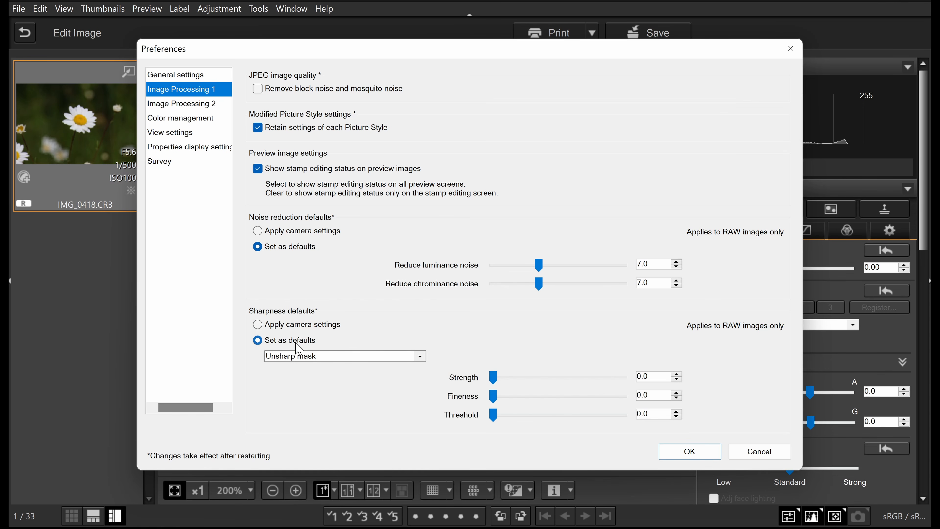
{"action": "left_click", "coordinate": [422, 356]}
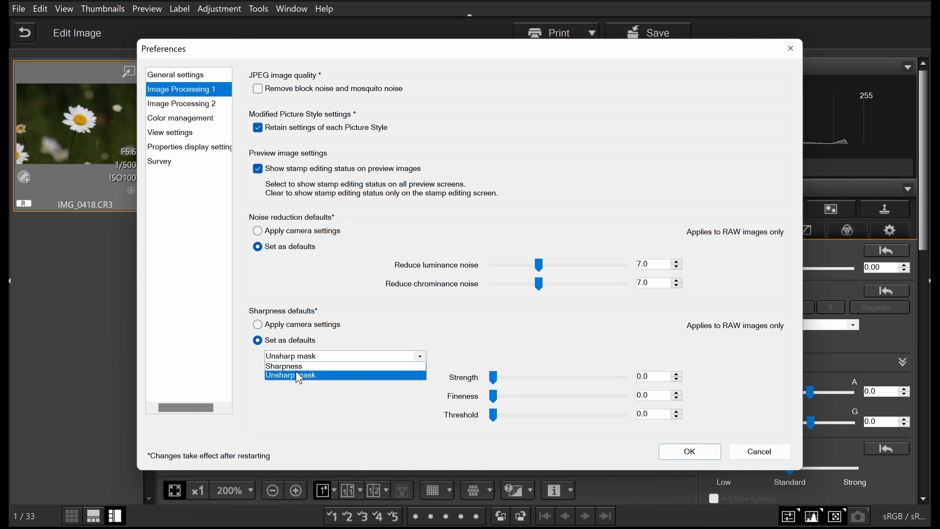
{"action": "left_click", "coordinate": [315, 365]}
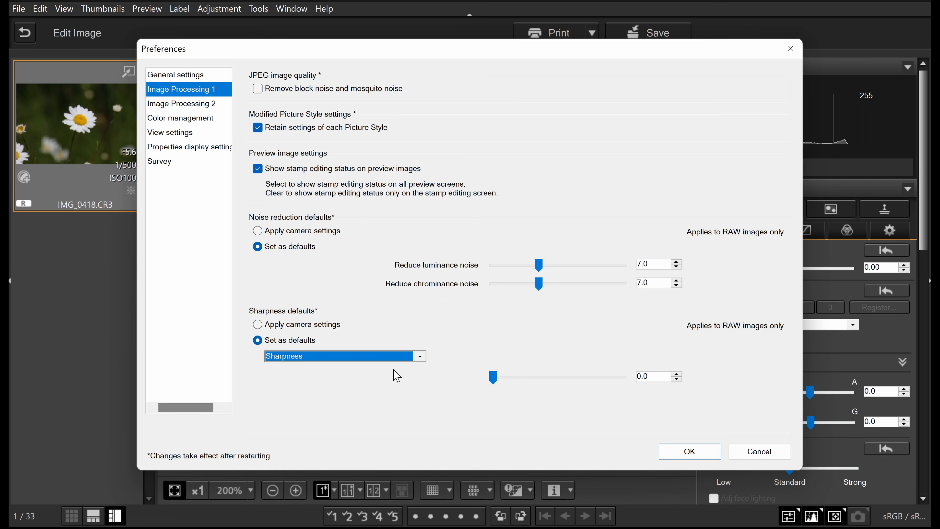
{"action": "left_click", "coordinate": [419, 357]}
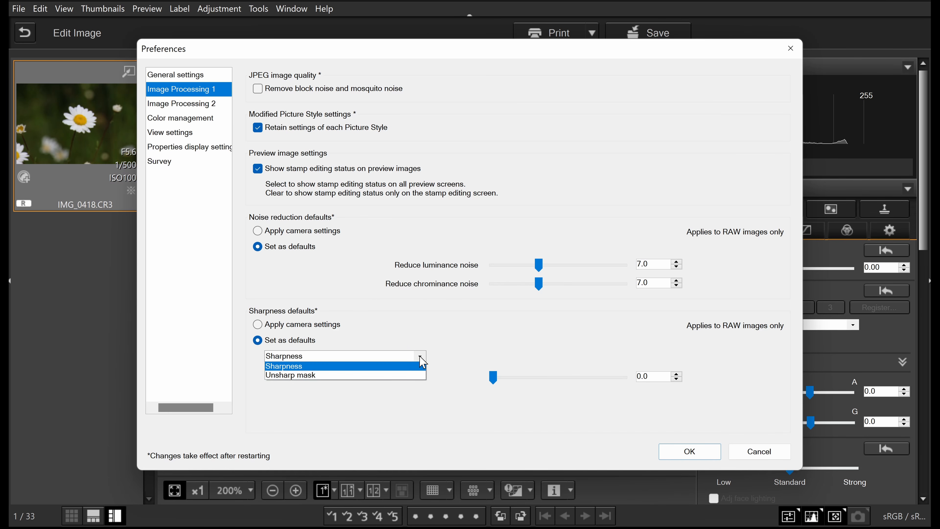
{"action": "left_click", "coordinate": [373, 374]}
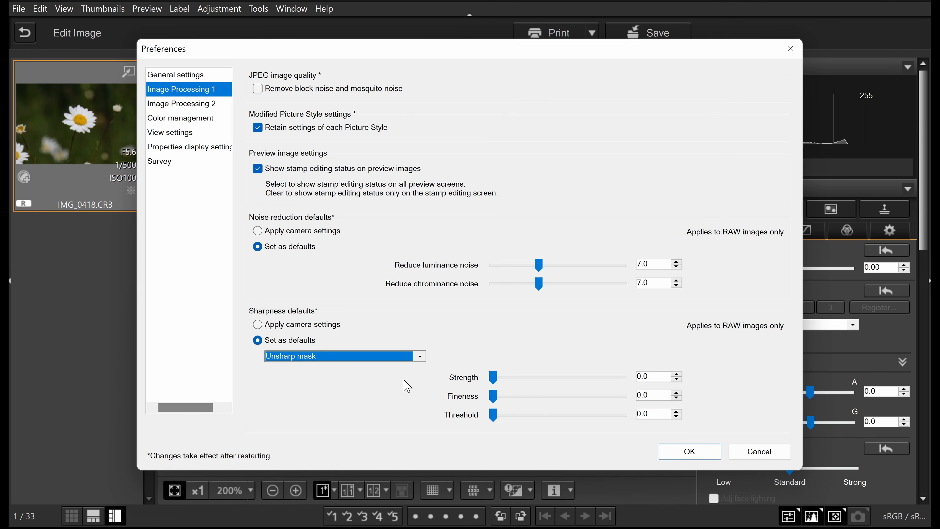
{"action": "left_click", "coordinate": [420, 356]}
{"action": "left_click", "coordinate": [305, 366]}
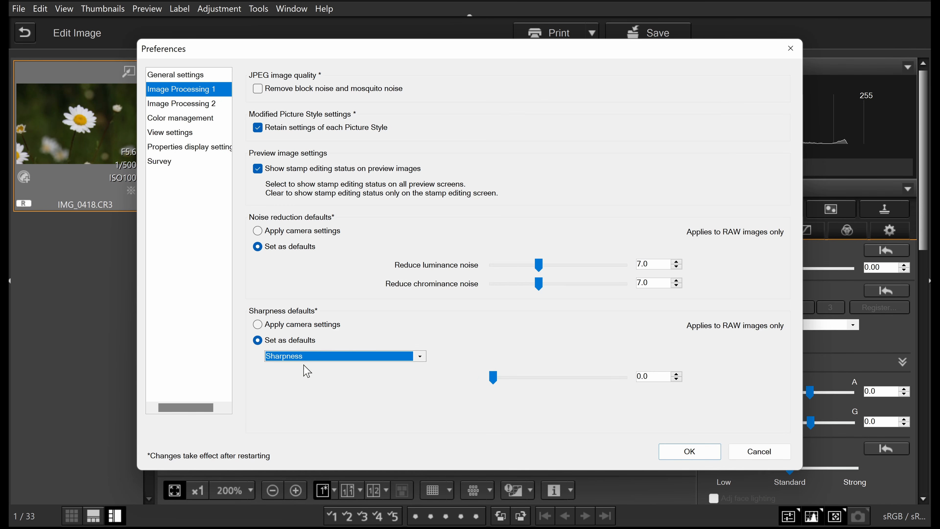
{"action": "left_click_drag", "start_coordinate": [493, 378], "coordinate": [545, 377]}
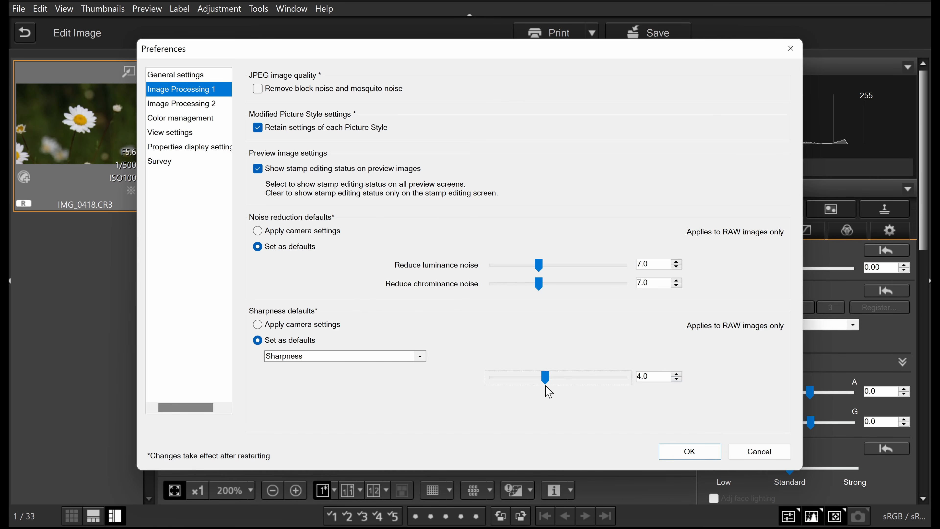
Step: Set the sharpness defaults to Unsharp mask with strength 4.0, fineness 2.0 and threshold 4.0
{"action": "left_click", "coordinate": [420, 357]}
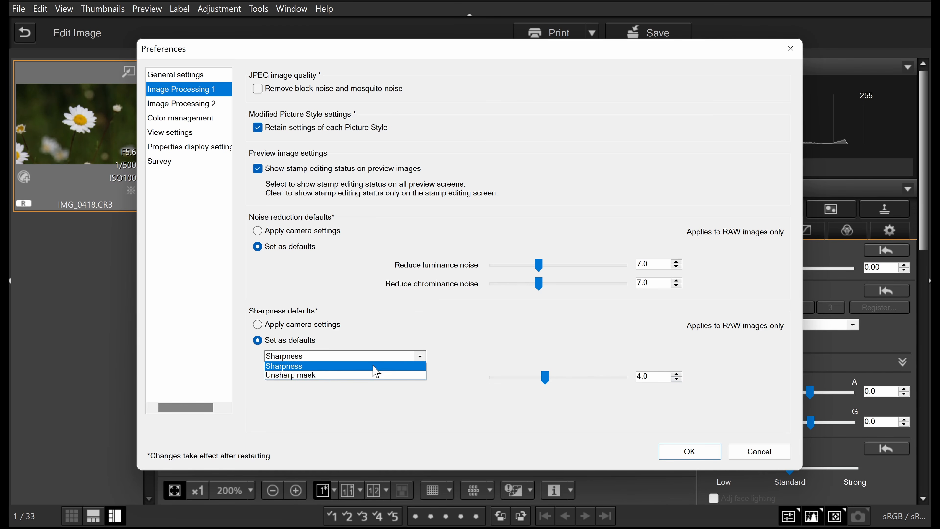
{"action": "left_click", "coordinate": [301, 377]}
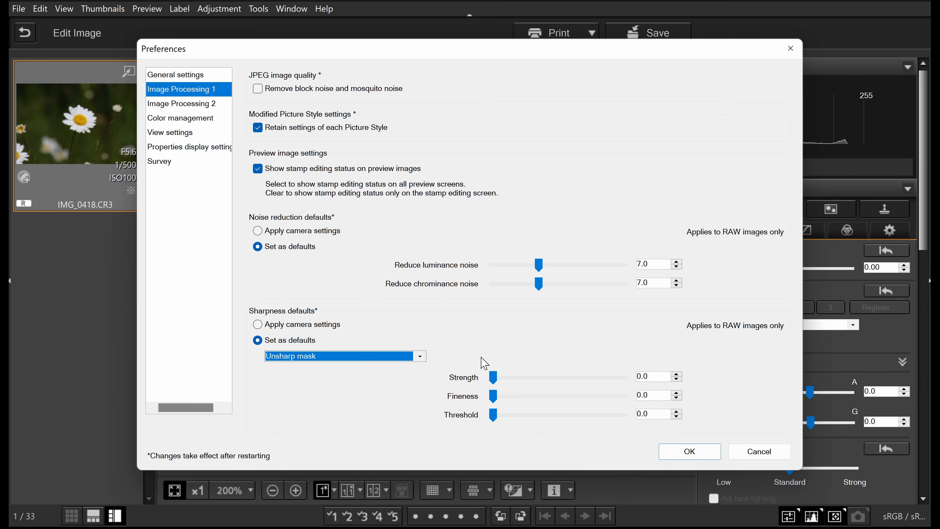
{"action": "left_click_drag", "start_coordinate": [494, 379], "coordinate": [551, 387]}
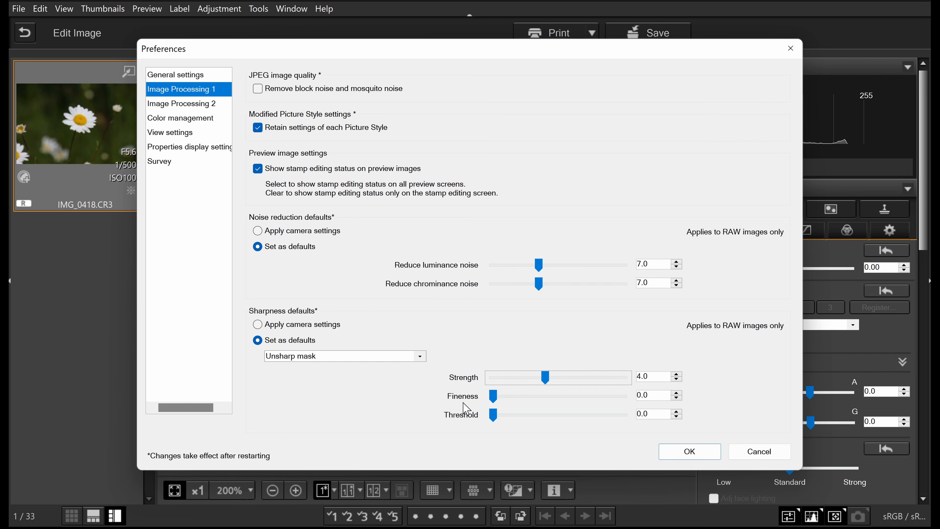
{"action": "left_click_drag", "start_coordinate": [495, 400], "coordinate": [520, 405]}
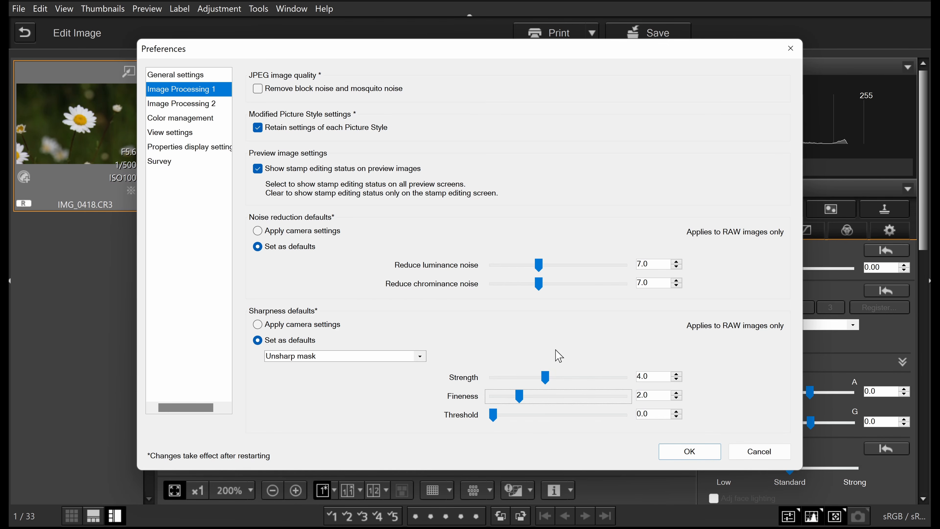
{"action": "left_click_drag", "start_coordinate": [493, 416], "coordinate": [545, 423]}
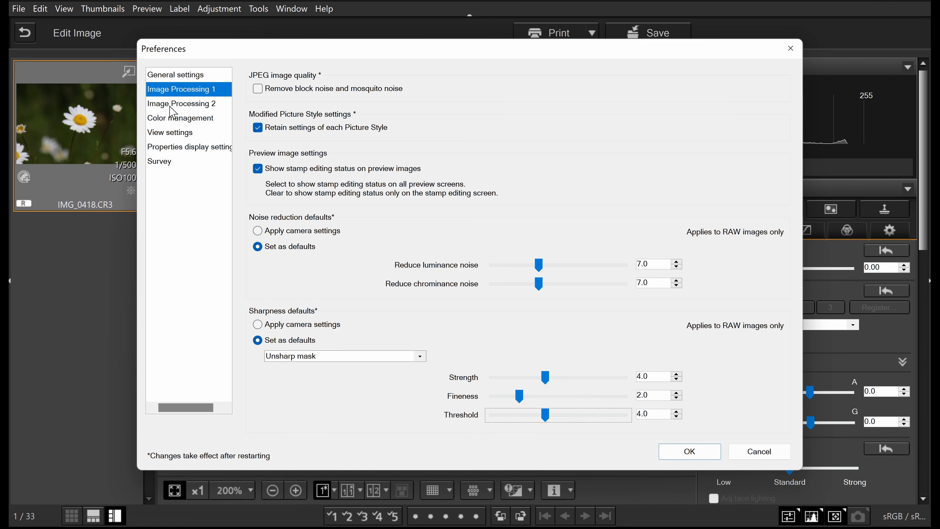
Step: Review the Quick check window options in the Image Processing 2 preferences and leave without applying changes
{"action": "left_click", "coordinate": [192, 105]}
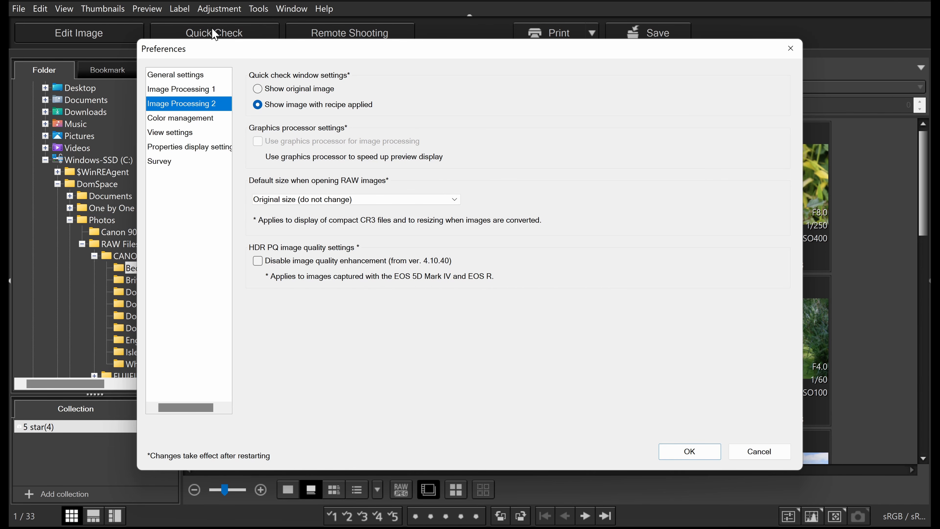
{"action": "left_click", "coordinate": [262, 90]}
{"action": "left_click", "coordinate": [293, 104]}
{"action": "left_click", "coordinate": [760, 452]}
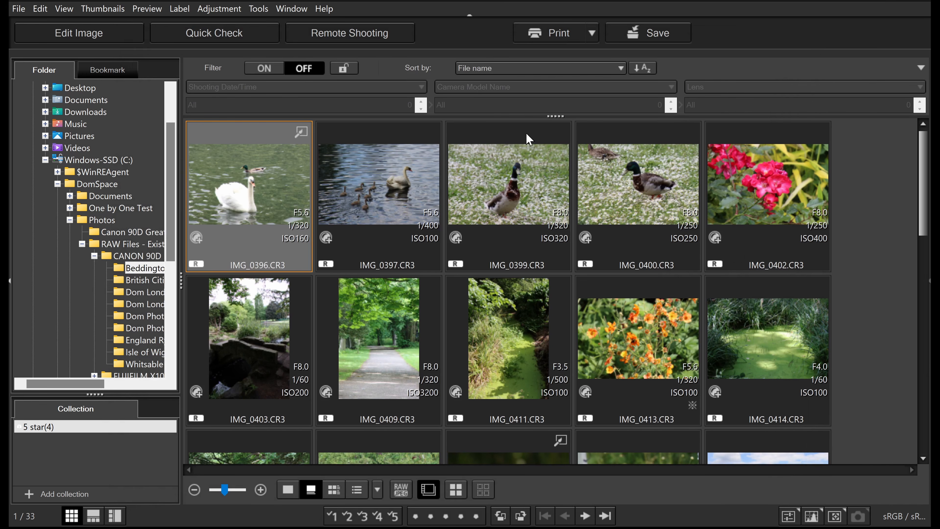
Step: Reduce the contrast and color tone of the orange flower photo IMG_0413.CR3 to their lowest values and preview it in Quick Check
{"action": "left_click", "coordinate": [622, 334]}
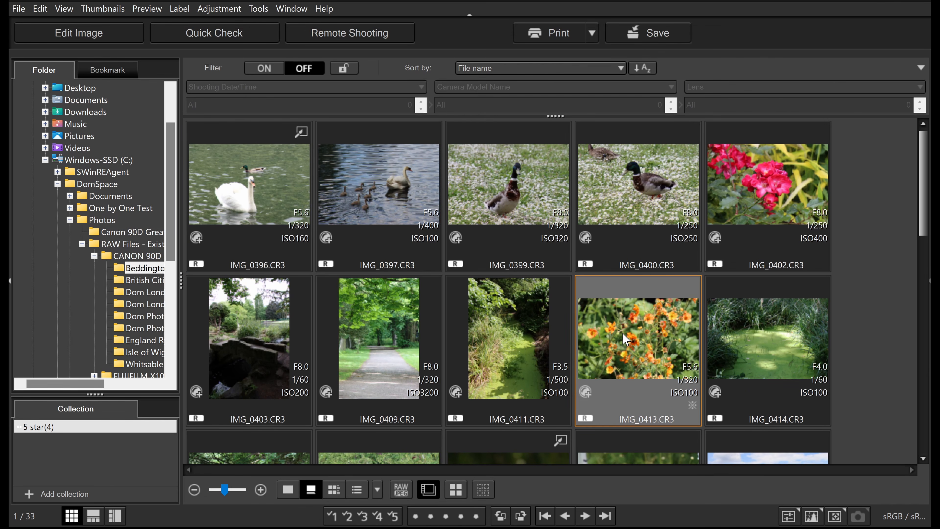
{"action": "left_click", "coordinate": [107, 33]}
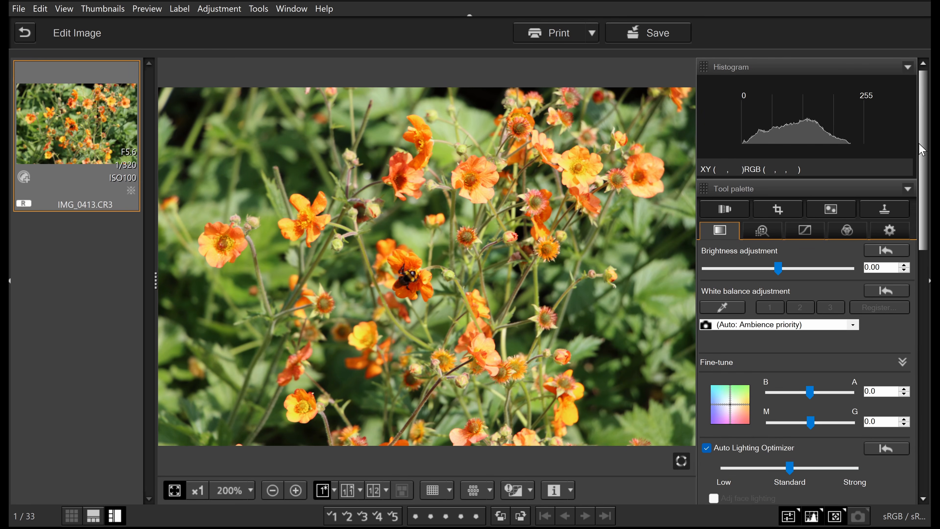
{"action": "left_click_drag", "start_coordinate": [922, 143], "coordinate": [928, 378]}
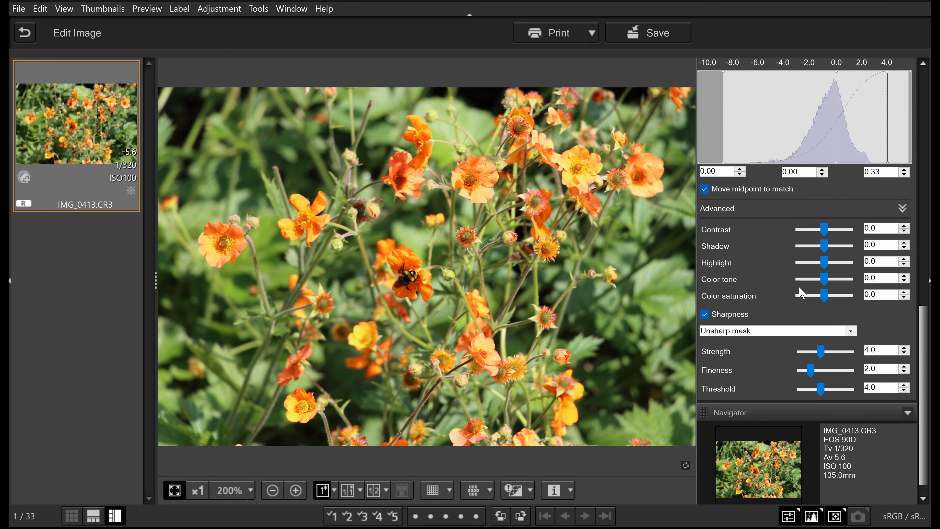
{"action": "left_click_drag", "start_coordinate": [825, 229], "coordinate": [786, 227]}
{"action": "left_click_drag", "start_coordinate": [826, 277], "coordinate": [763, 296]}
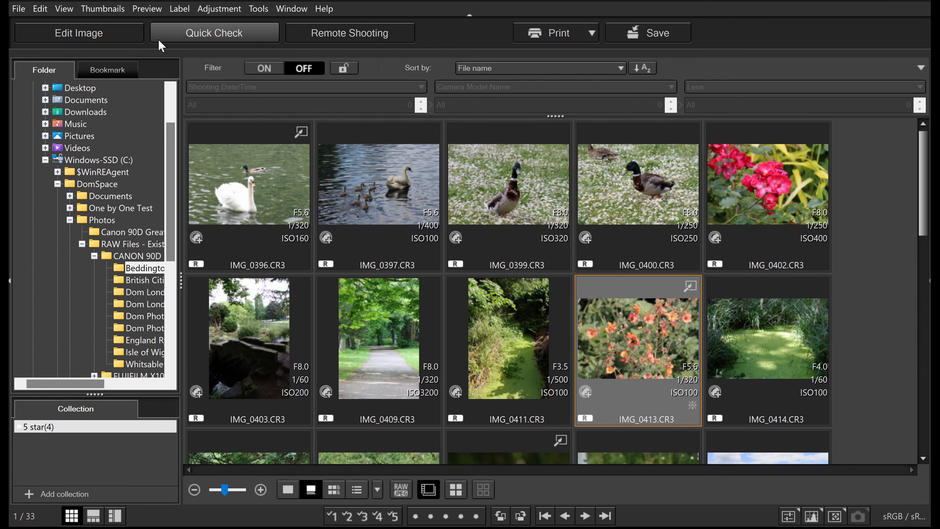
{"action": "left_click", "coordinate": [187, 33]}
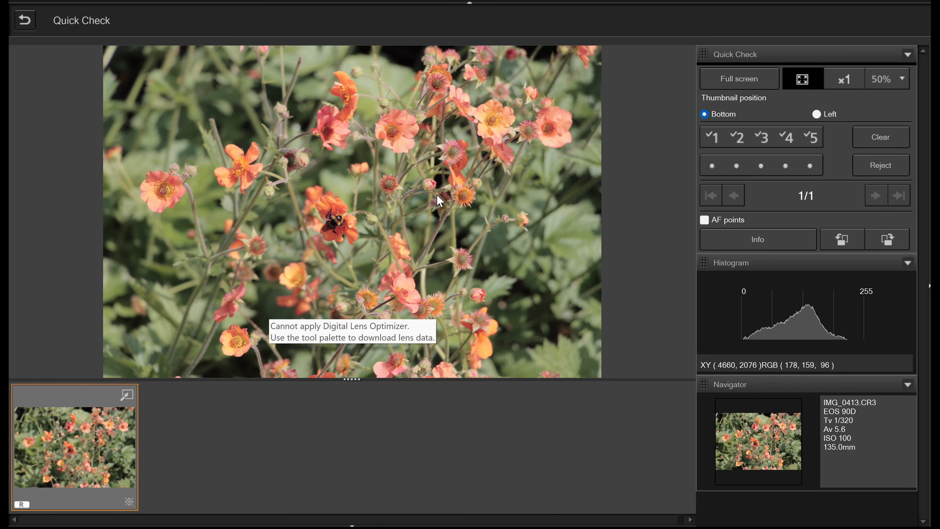
{"action": "left_click", "coordinate": [25, 20]}
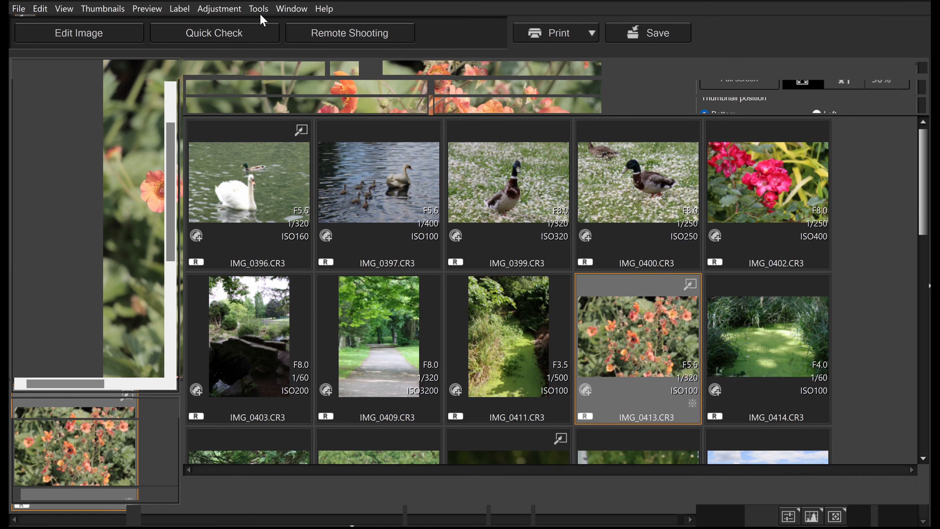
Step: Set the Quick check window to show the original image in the Image Processing 2 preferences and apply the change
{"action": "left_click", "coordinate": [258, 9]}
{"action": "left_click", "coordinate": [302, 224]}
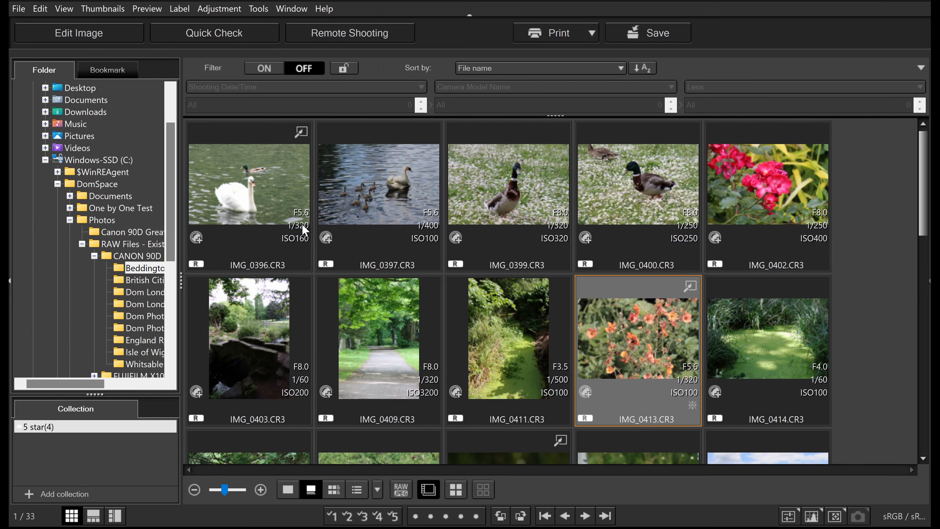
{"action": "left_click", "coordinate": [185, 105]}
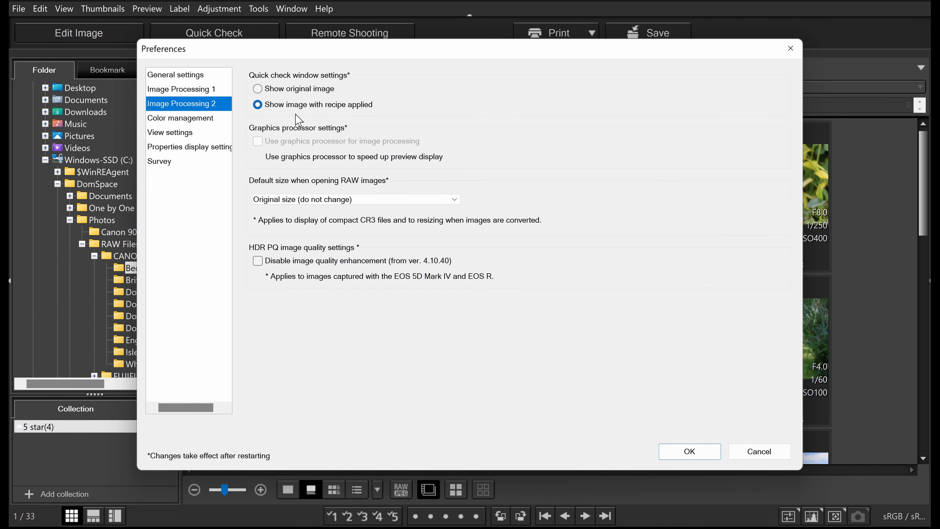
{"action": "left_click", "coordinate": [289, 91]}
{"action": "left_click", "coordinate": [687, 453]}
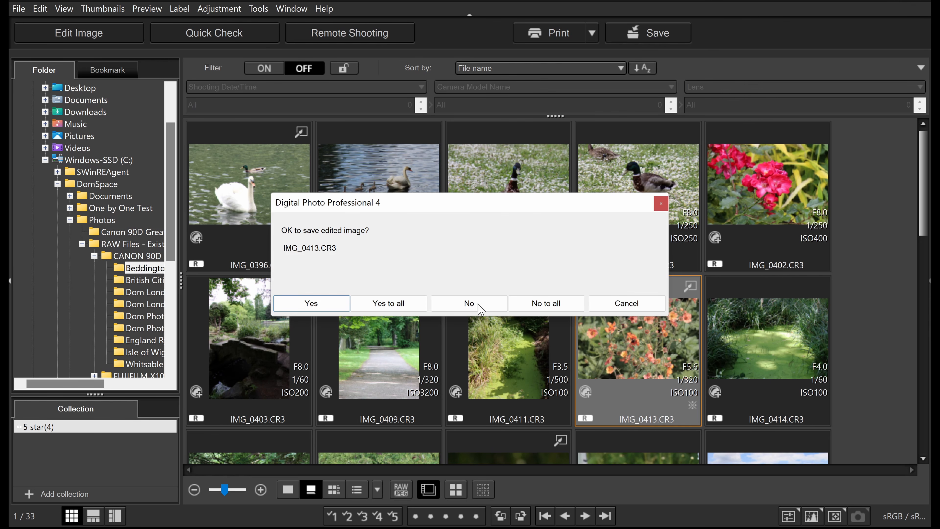
Step: Save the edits to IMG_0413.CR3 while closing the program, and view the photo in Quick Check after restarting
{"action": "left_click", "coordinate": [310, 303]}
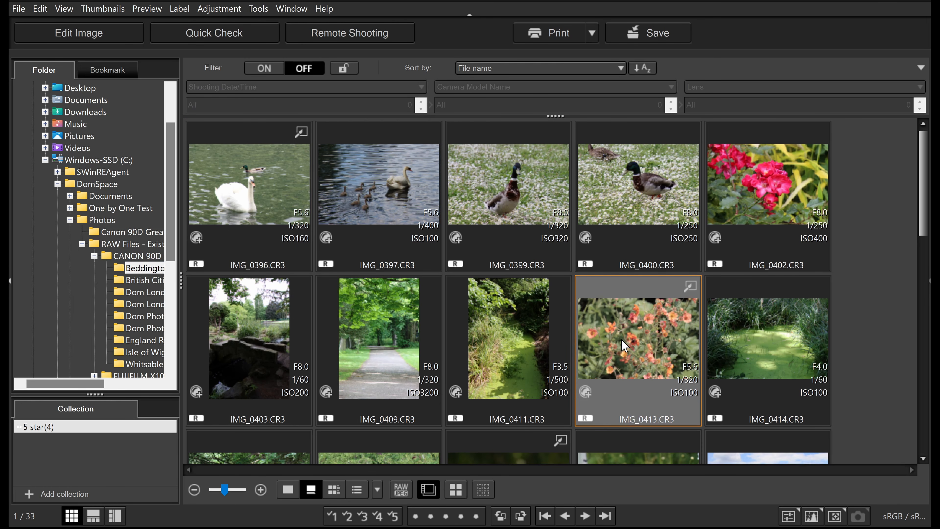
{"action": "left_click", "coordinate": [229, 38]}
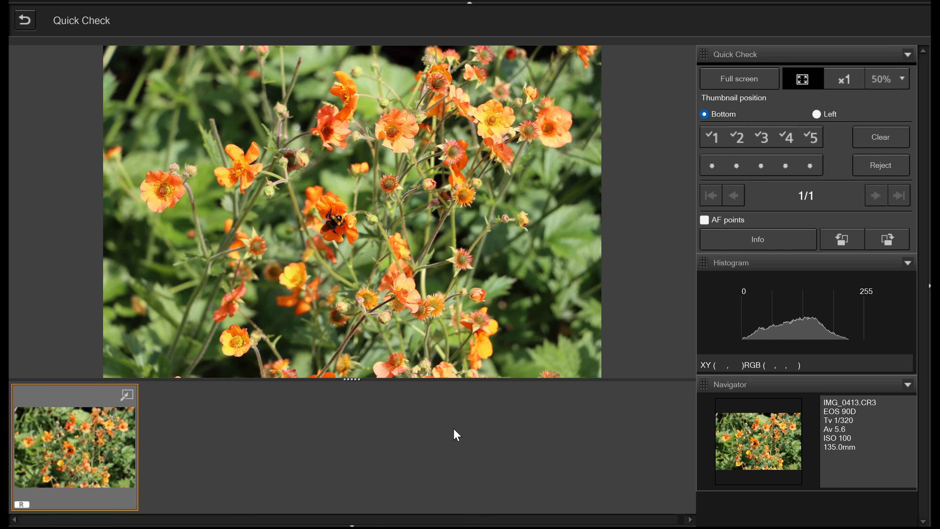
Step: Leave Quick Check and set the Quick check window to show the image with recipe applied in the Image Processing 2 preferences
{"action": "left_click", "coordinate": [24, 19]}
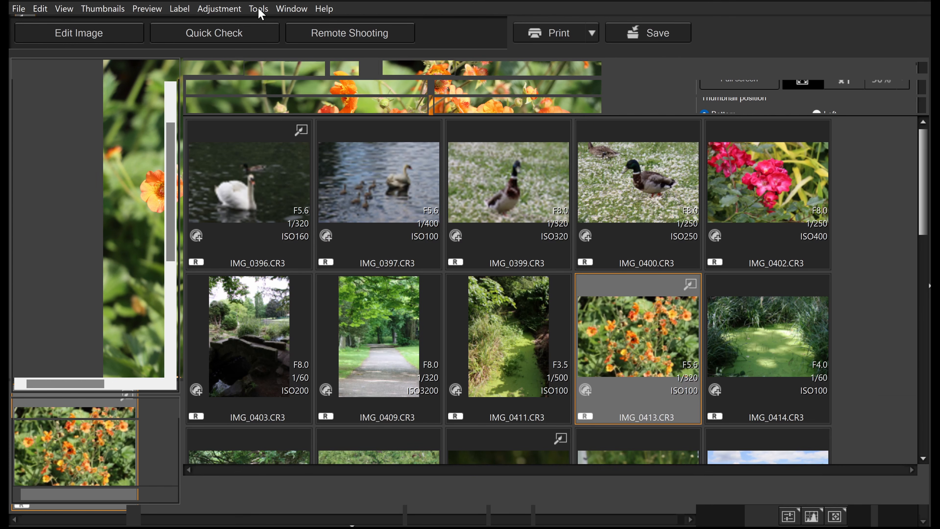
{"action": "left_click", "coordinate": [259, 9]}
{"action": "left_click", "coordinate": [274, 222]}
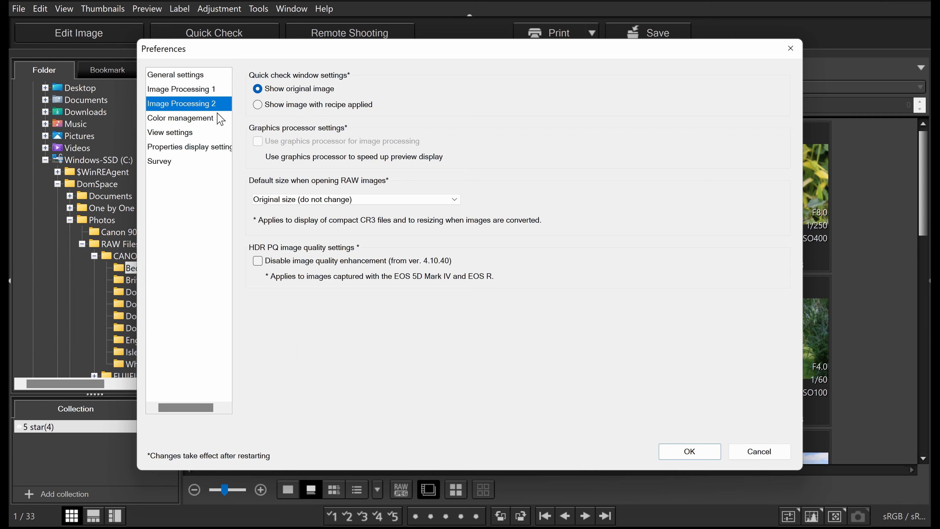
{"action": "left_click", "coordinate": [293, 106]}
Step: Review the default size options for opening RAW images and keep the original size
{"action": "left_click", "coordinate": [359, 203]}
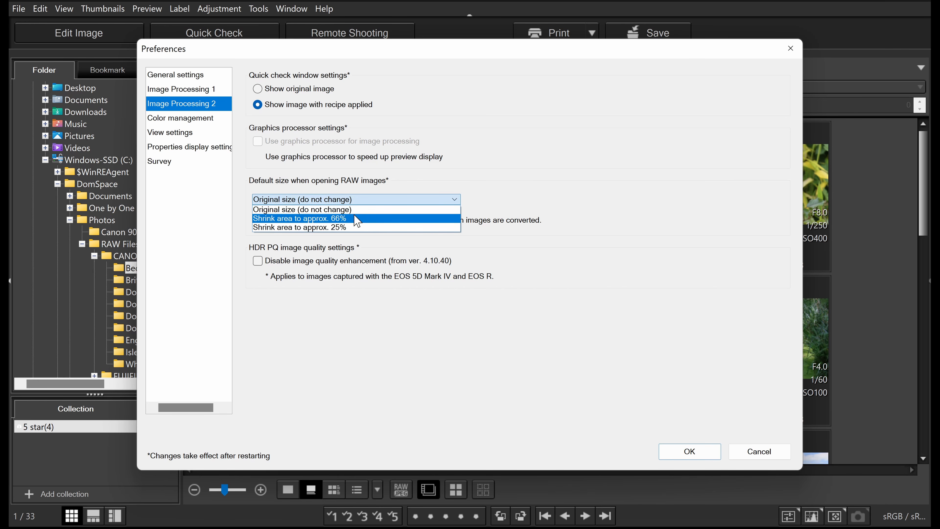
{"action": "left_click", "coordinate": [771, 172]}
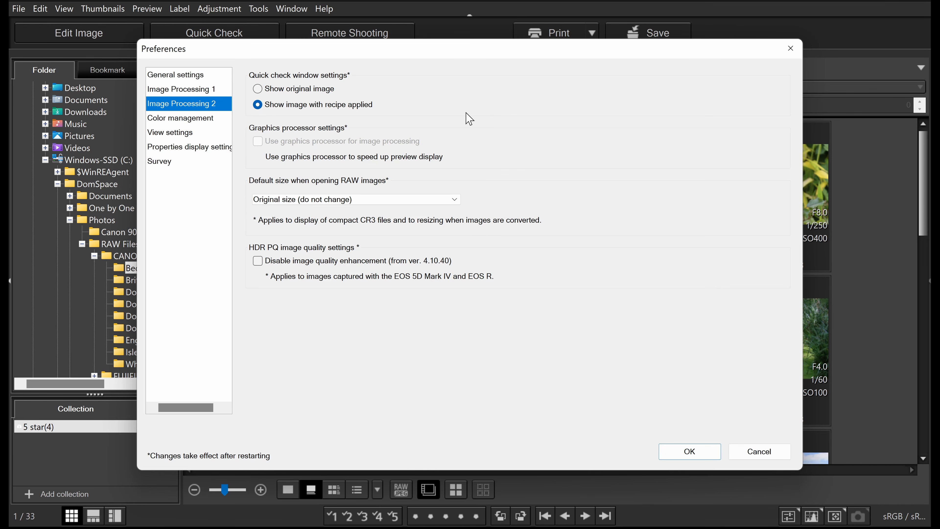
{"action": "left_click", "coordinate": [448, 200]}
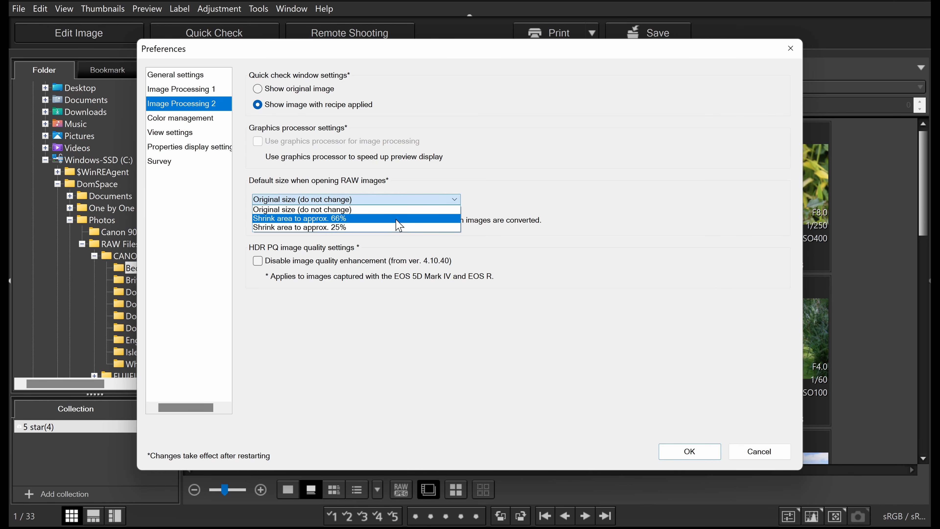
{"action": "left_click", "coordinate": [538, 202]}
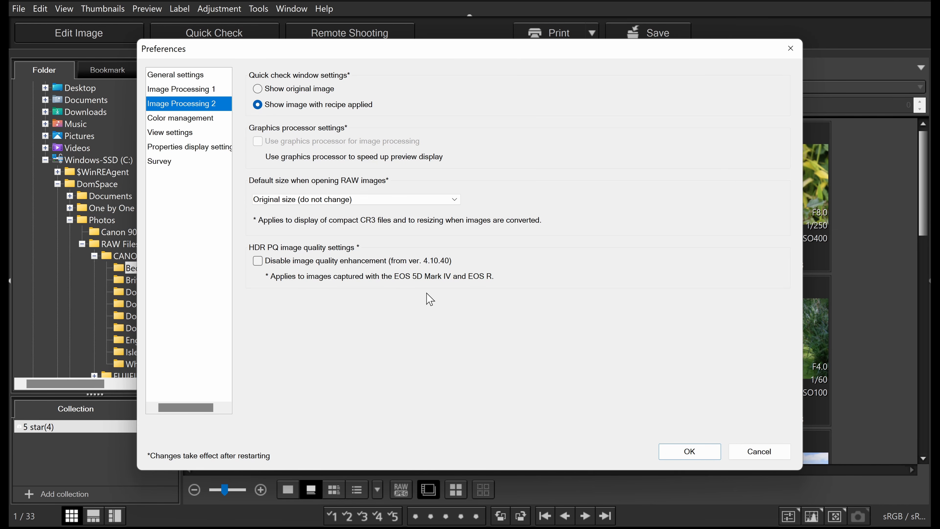
Step: Browse the ICC files offered for a monitor profile in the Color management preferences and leave without choosing one
{"action": "left_click", "coordinate": [189, 117]}
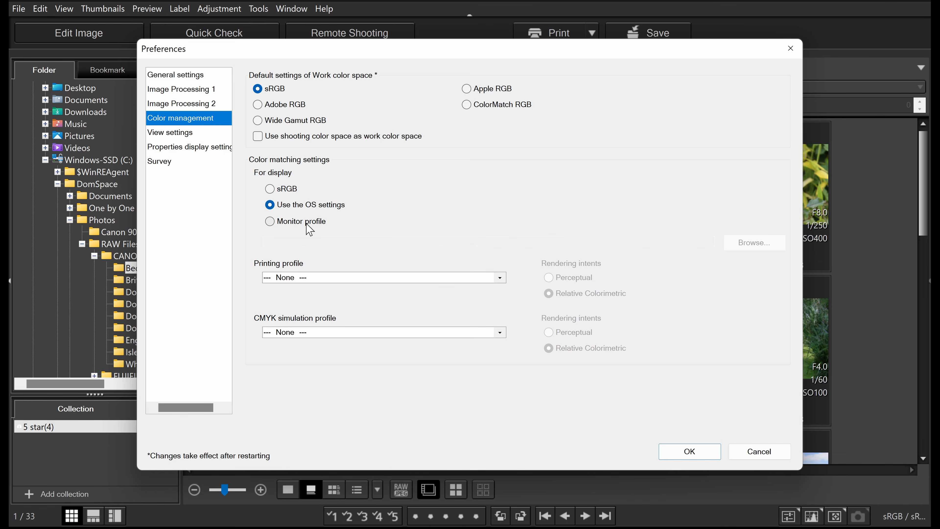
{"action": "left_click", "coordinate": [309, 223]}
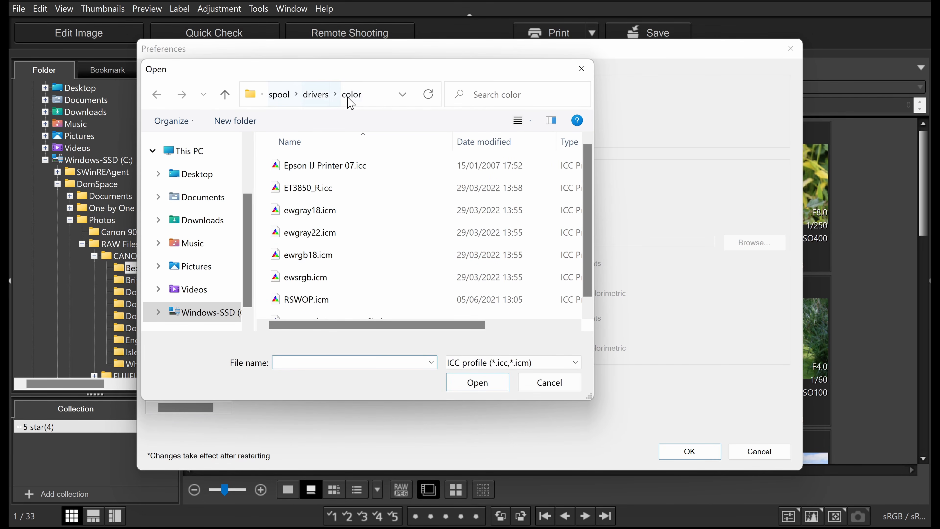
{"action": "scroll", "coordinate": [330, 221], "scroll_direction": "down", "scroll_amount": 1}
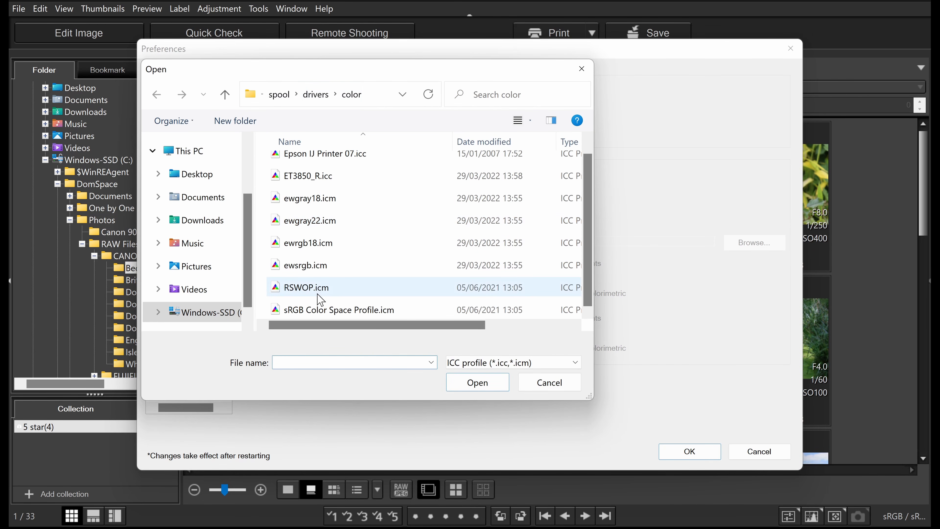
{"action": "scroll", "coordinate": [314, 241], "scroll_direction": "up", "scroll_amount": 1}
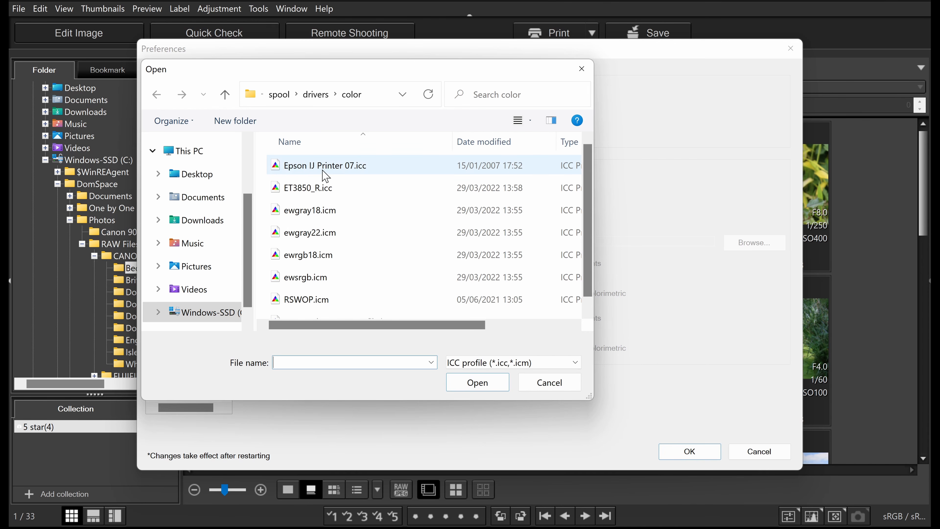
{"action": "scroll", "coordinate": [335, 170], "scroll_direction": "down", "scroll_amount": 1}
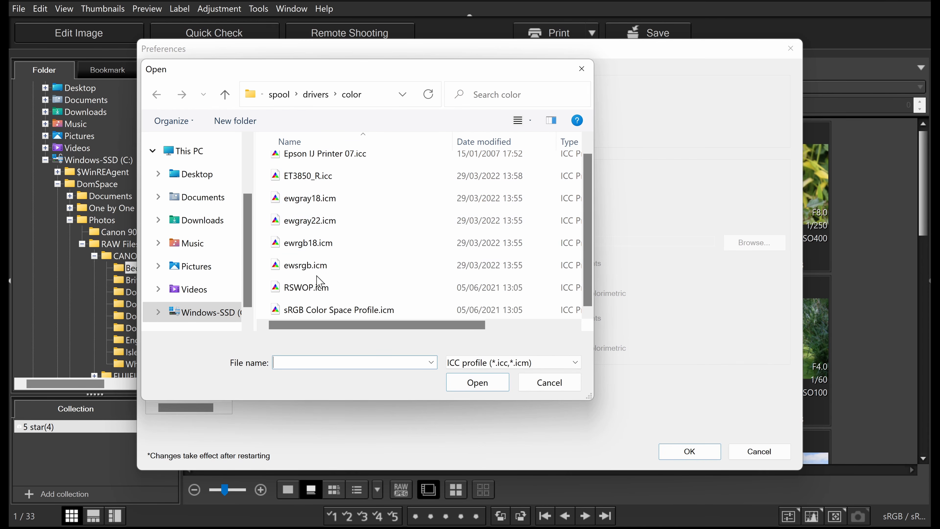
{"action": "scroll", "coordinate": [321, 274], "scroll_direction": "up", "scroll_amount": 1}
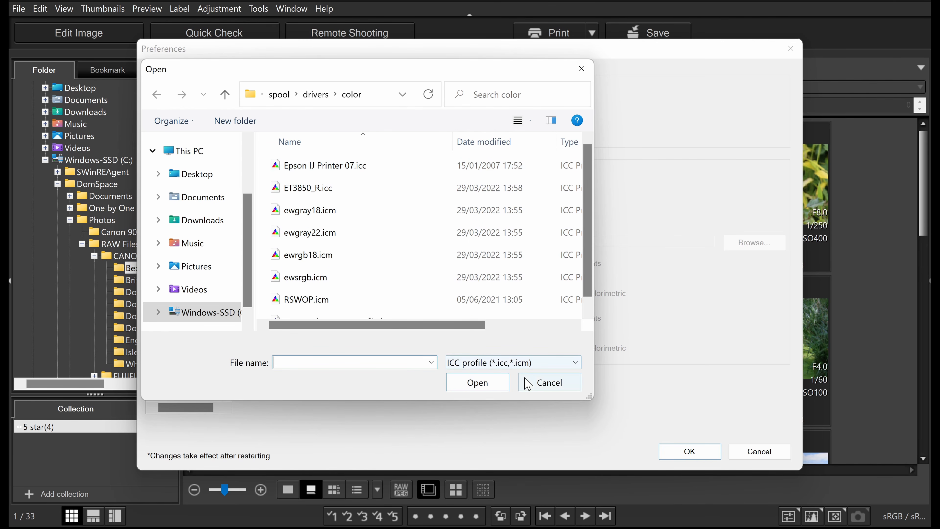
{"action": "left_click", "coordinate": [533, 383]}
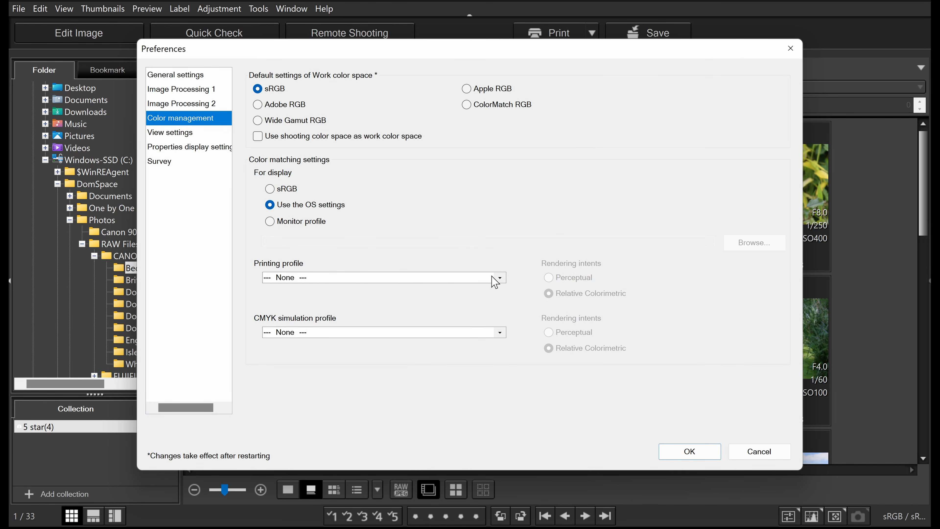
Step: Set the printing profile to EPSON sRGB with the Perceptual rendering intent
{"action": "left_click", "coordinate": [500, 279]}
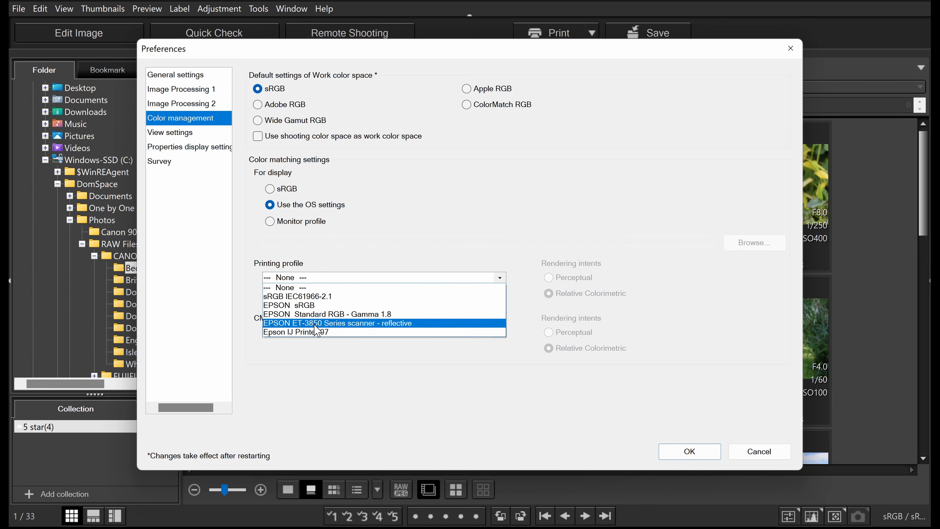
{"action": "left_click", "coordinate": [313, 305]}
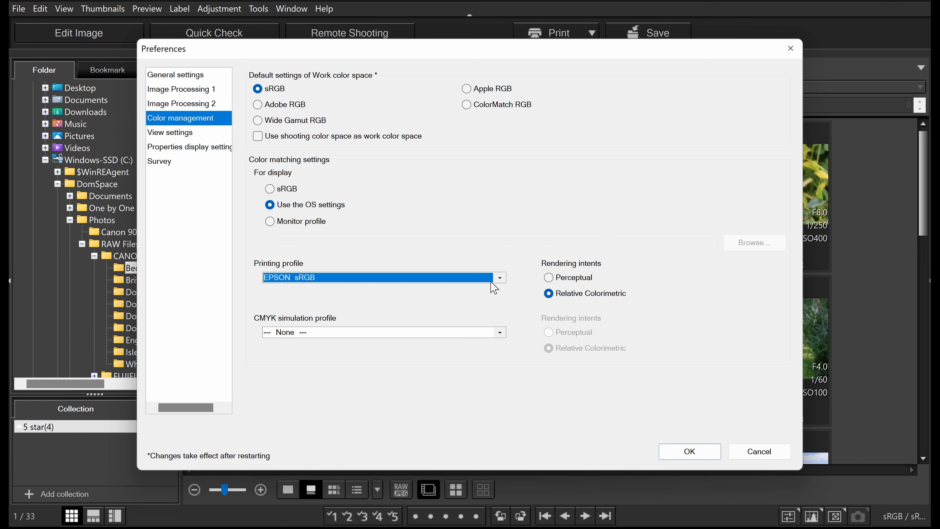
{"action": "left_click", "coordinate": [501, 278]}
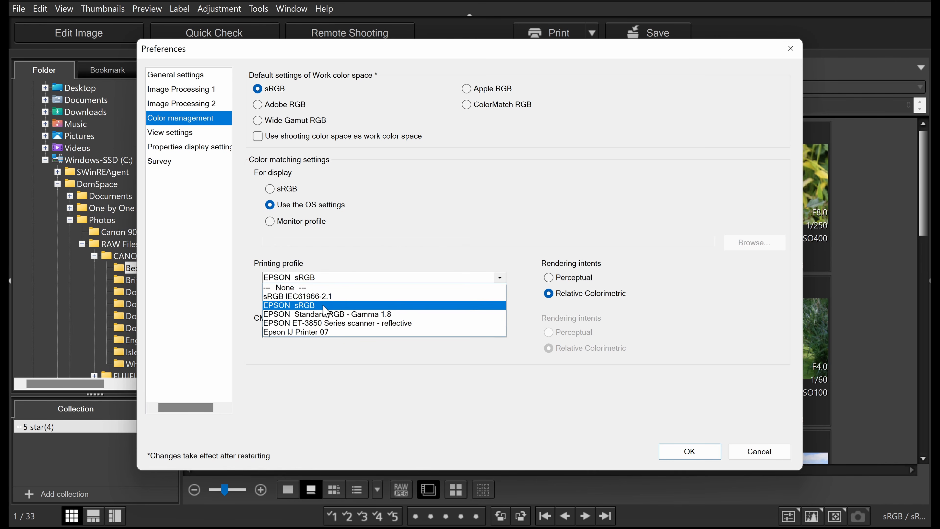
{"action": "left_click", "coordinate": [294, 308]}
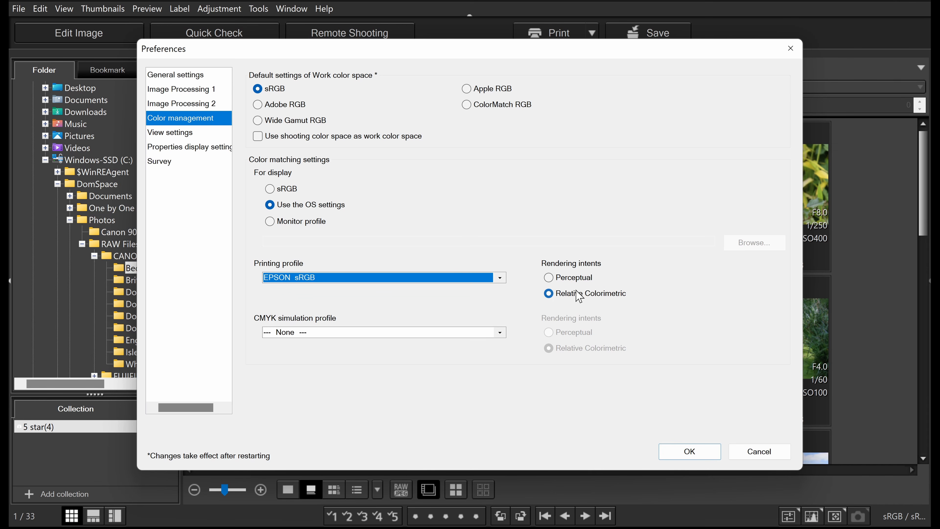
{"action": "left_click", "coordinate": [579, 280]}
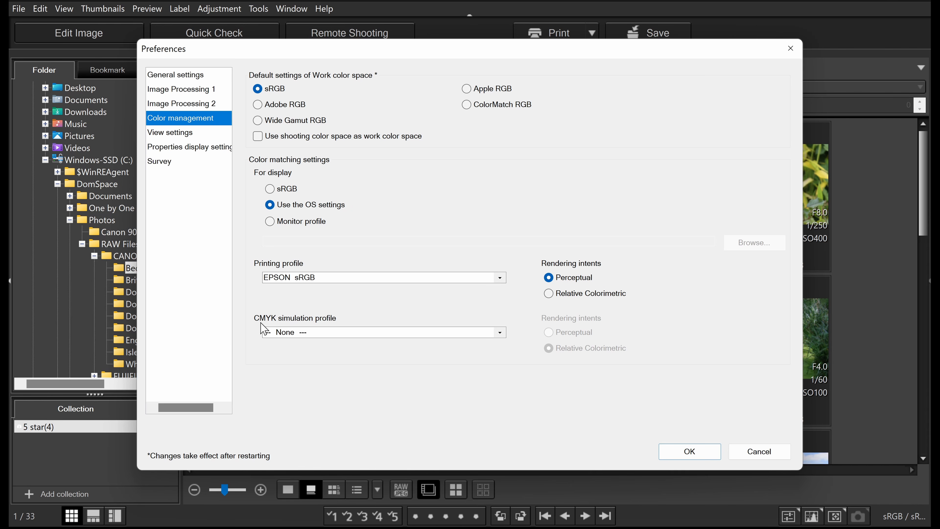
Step: Review the CMYK simulation profiles and choose Euro Standard V1.00 (Canon)
{"action": "left_click", "coordinate": [378, 336]}
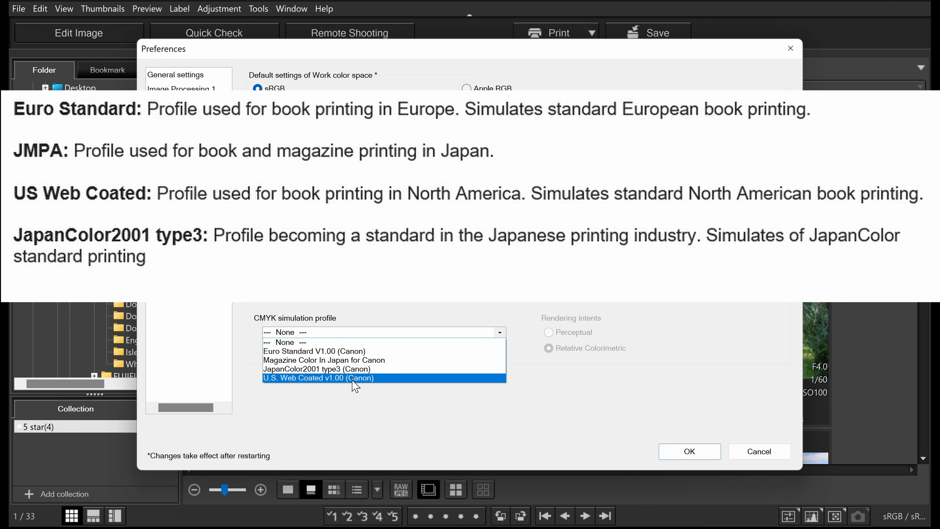
{"action": "left_click", "coordinate": [356, 378]}
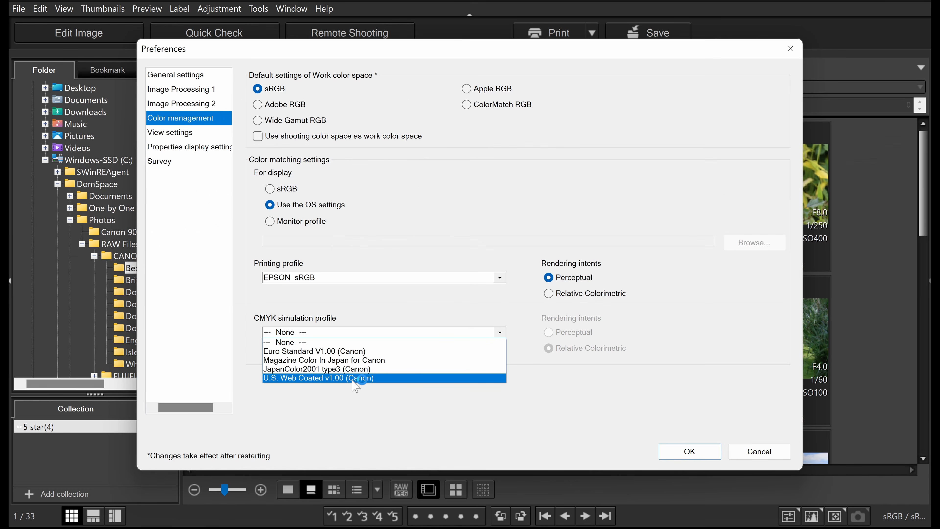
{"action": "left_click", "coordinate": [395, 310]}
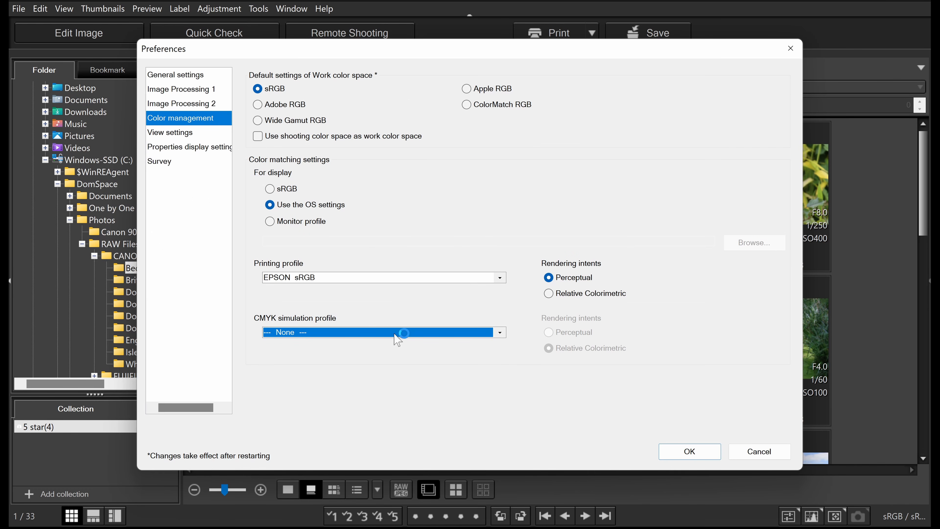
{"action": "left_click", "coordinate": [317, 333]}
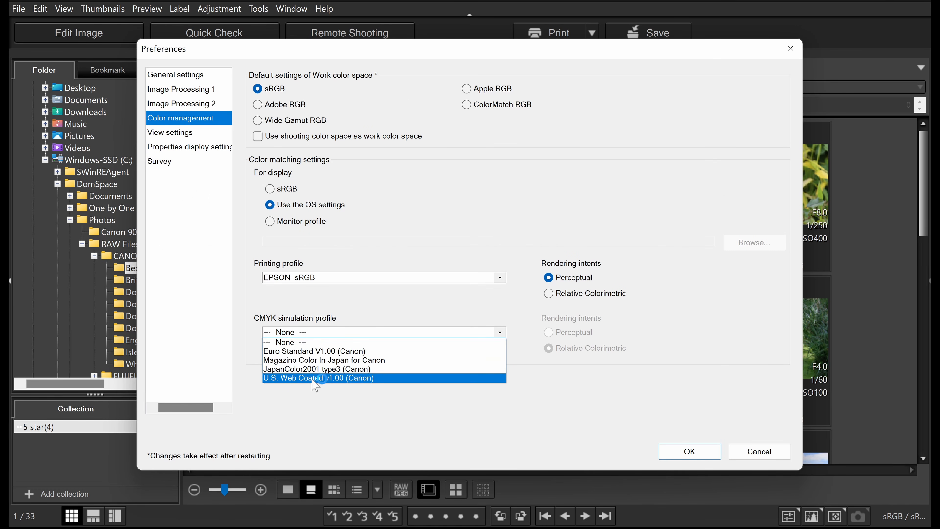
{"action": "left_click", "coordinate": [325, 352]}
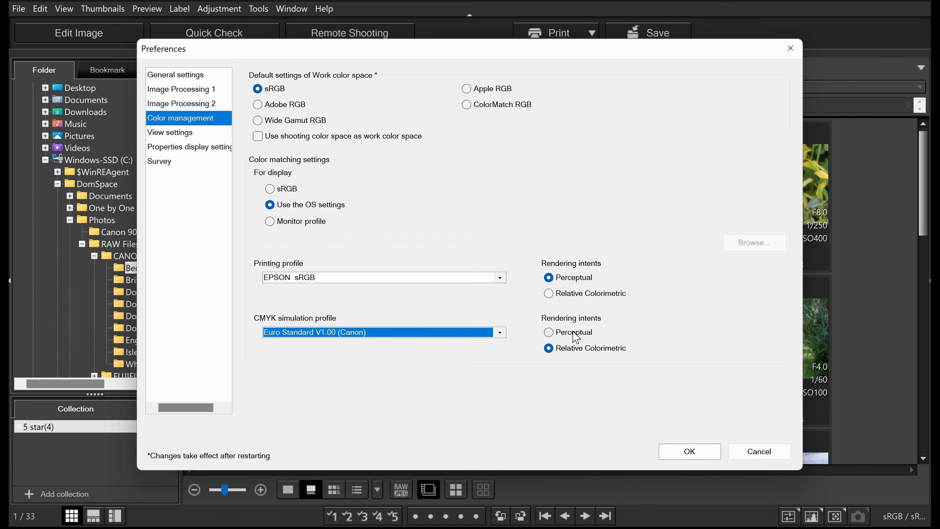
Step: Reset both the CMYK simulation profile and the printing profile to None
{"action": "left_click", "coordinate": [499, 332]}
{"action": "left_click", "coordinate": [450, 343]}
{"action": "left_click", "coordinate": [417, 289]}
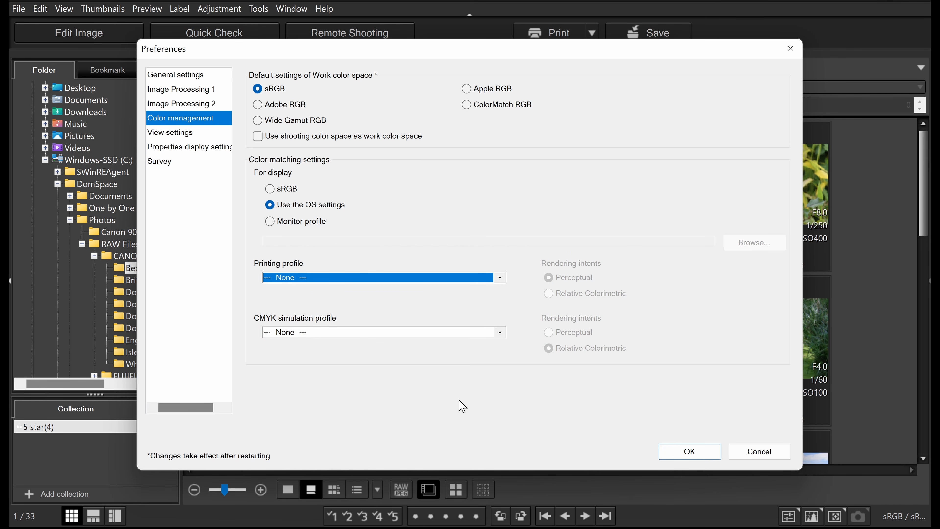
Step: Review the default sort orders in the View settings, keep File name, and apply the preferences
{"action": "left_click", "coordinate": [163, 134]}
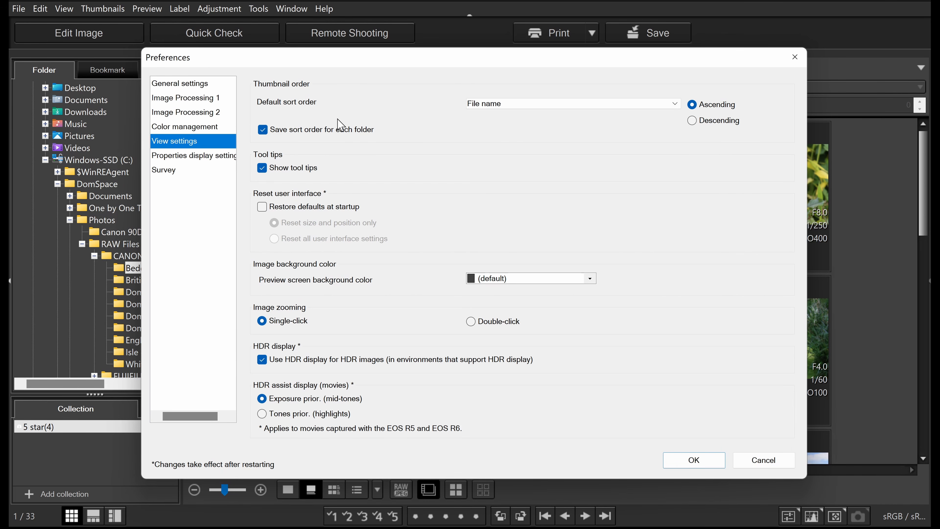
{"action": "left_click_drag", "start_coordinate": [383, 61], "coordinate": [335, 44]}
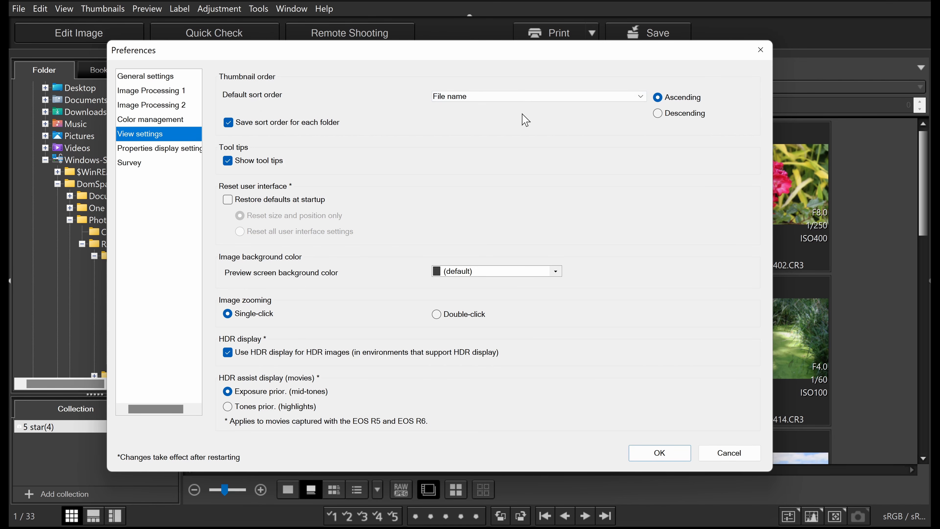
{"action": "left_click", "coordinate": [528, 98]}
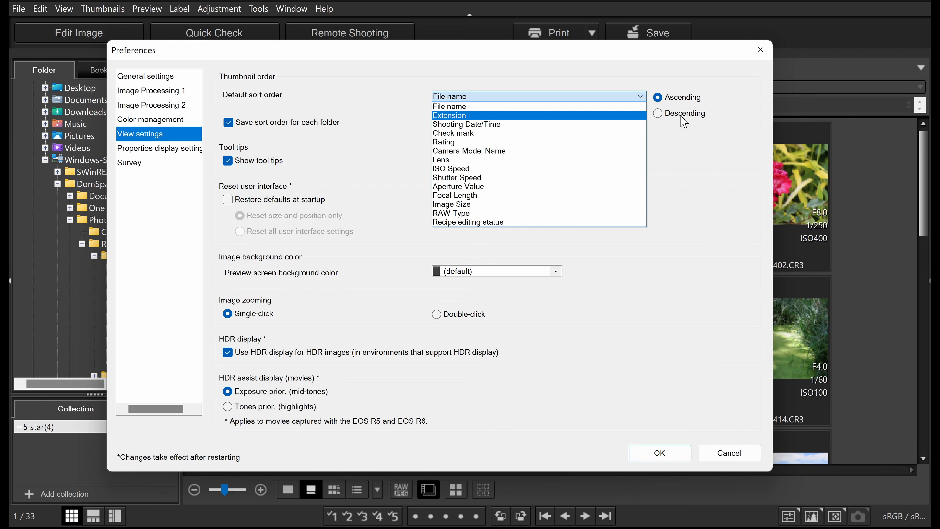
{"action": "left_click", "coordinate": [470, 107]}
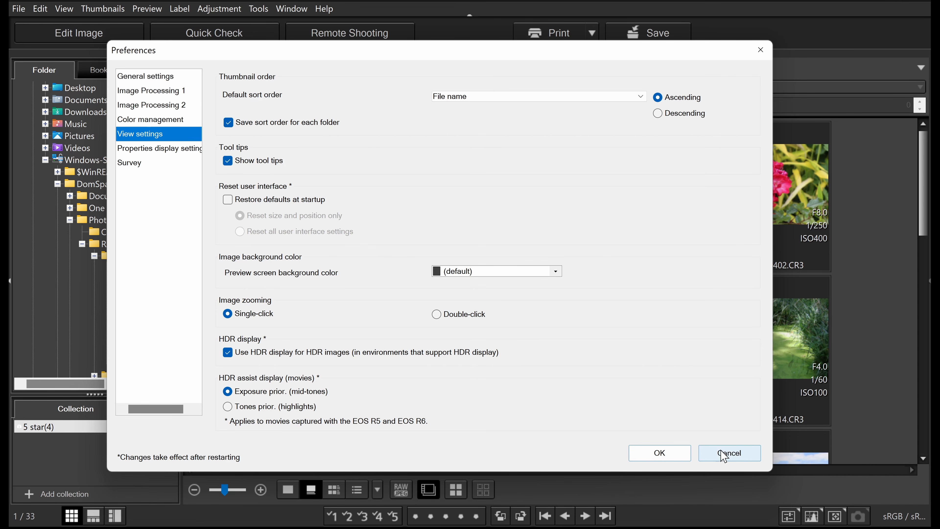
{"action": "left_click", "coordinate": [660, 452]}
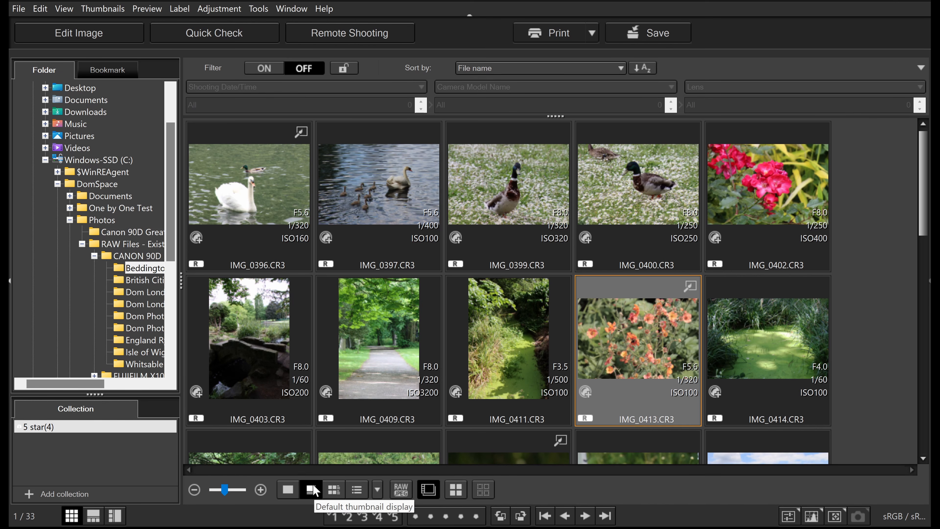
Step: Turn off Show tool tips in the View settings preferences and apply the change
{"action": "left_click", "coordinate": [256, 9]}
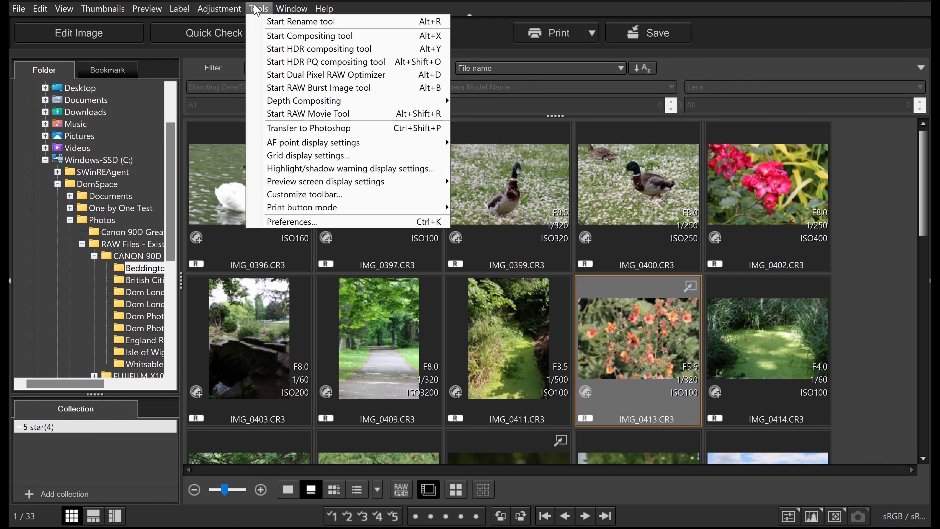
{"action": "left_click", "coordinate": [313, 222]}
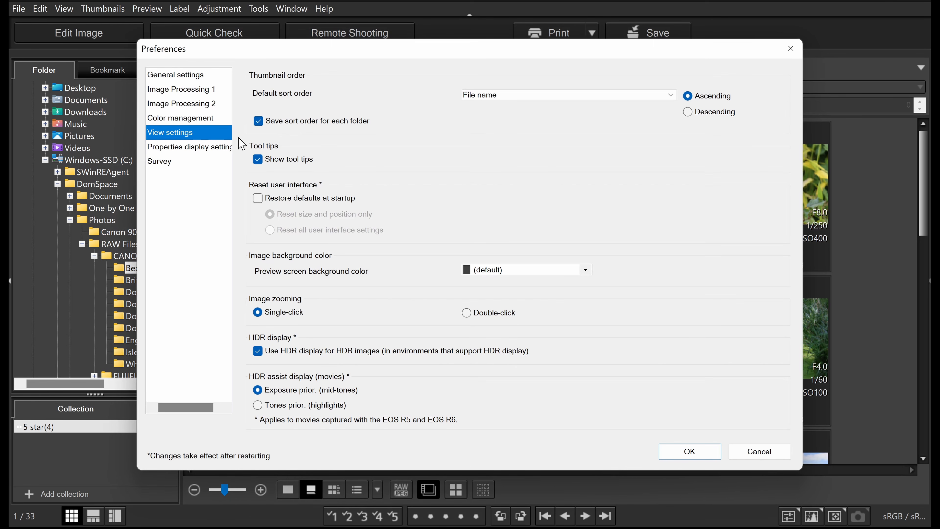
{"action": "left_click", "coordinate": [258, 159]}
{"action": "left_click", "coordinate": [680, 450]}
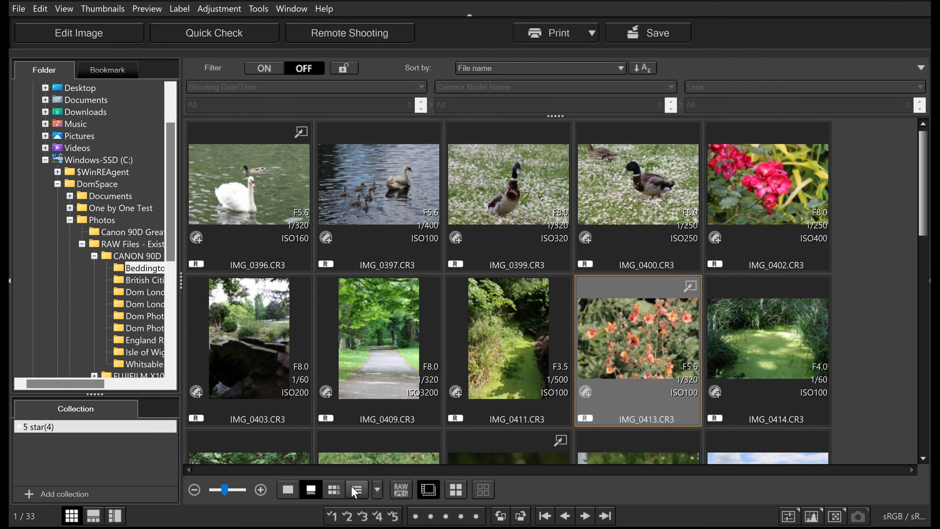
Step: Turn Show tool tips back on and enable Restore defaults at startup in the View settings preferences
{"action": "left_click", "coordinate": [258, 9]}
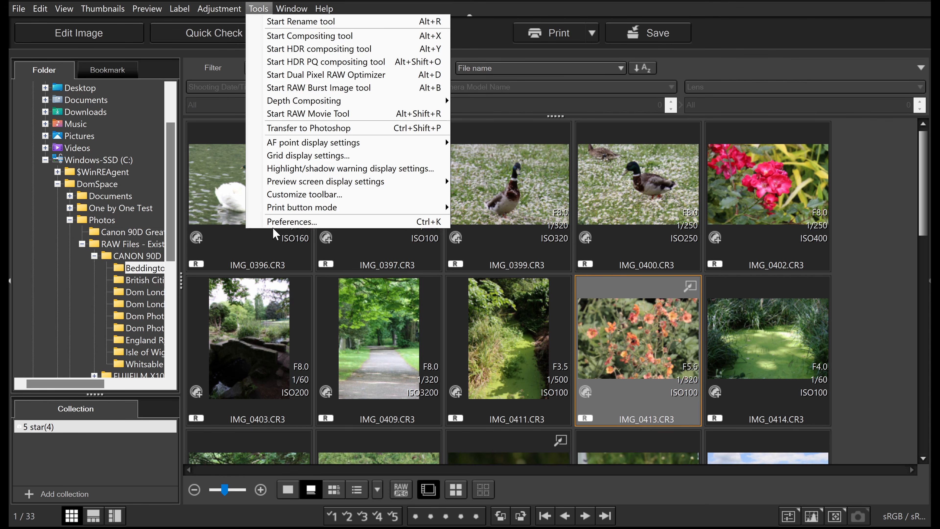
{"action": "left_click", "coordinate": [283, 225]}
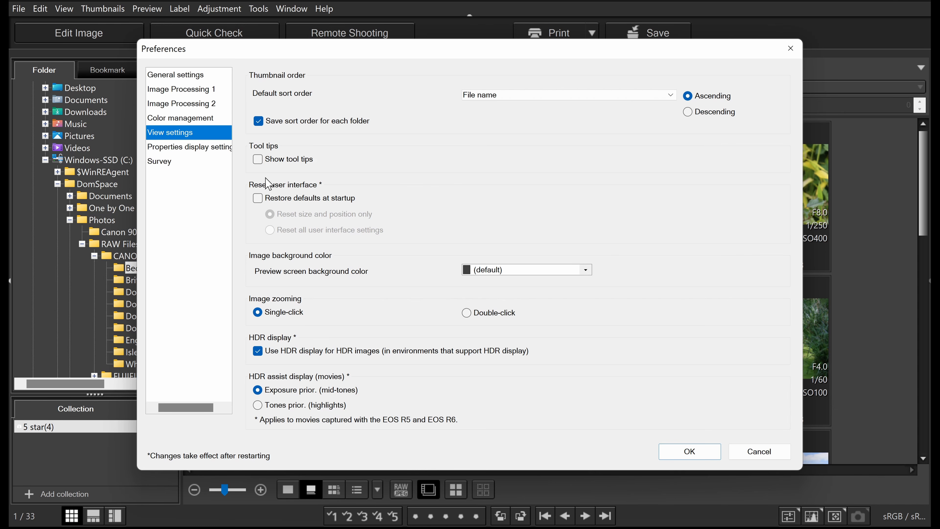
{"action": "left_click", "coordinate": [258, 159]}
{"action": "left_click", "coordinate": [317, 198]}
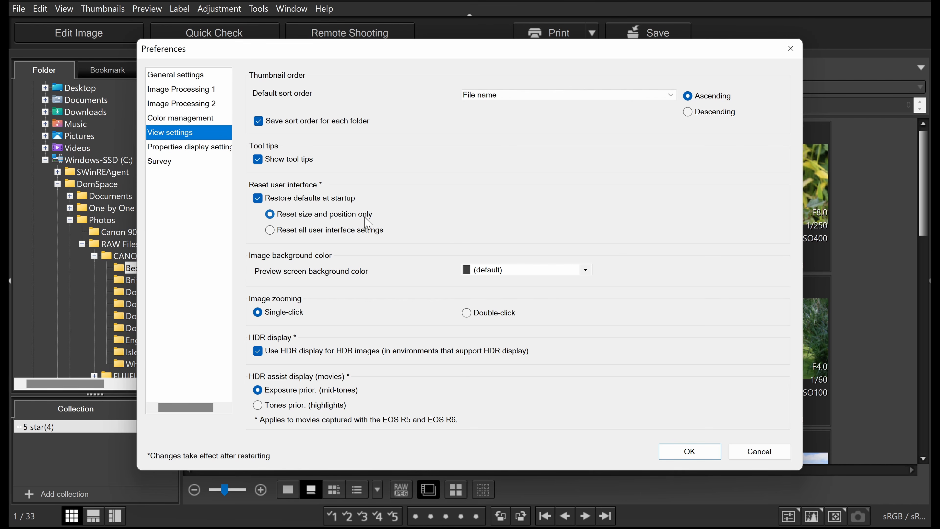
Step: Try the Reset all user interface settings option, then turn off Restore defaults at startup
{"action": "left_click", "coordinate": [286, 230]}
{"action": "left_click", "coordinate": [324, 202]}
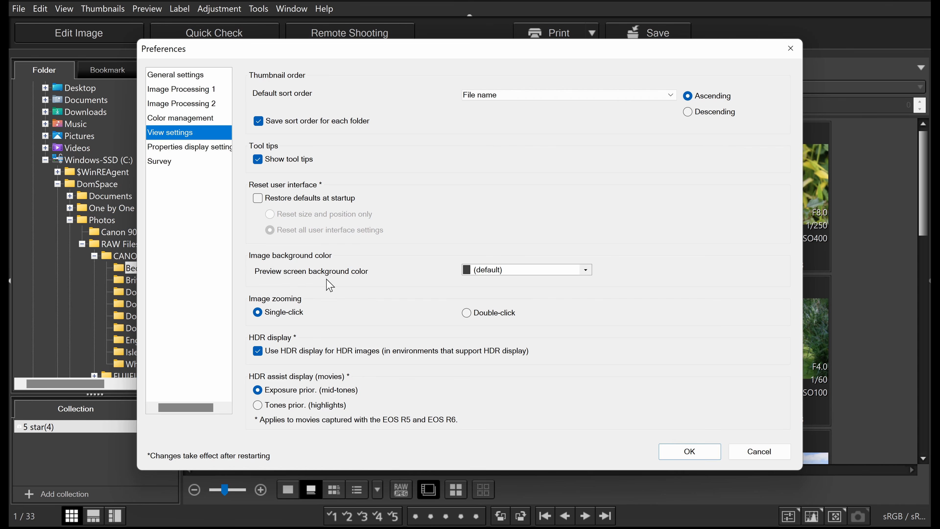
Step: Set the preview screen background color to the lightest grey, apply it, and open IMG_0396.CR3 for editing to check it
{"action": "left_click", "coordinate": [587, 271]}
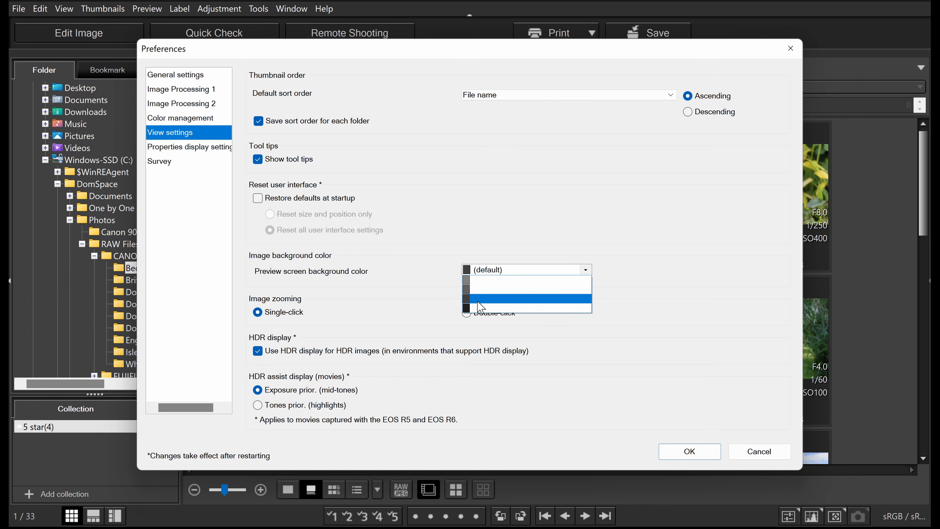
{"action": "left_click", "coordinate": [478, 280]}
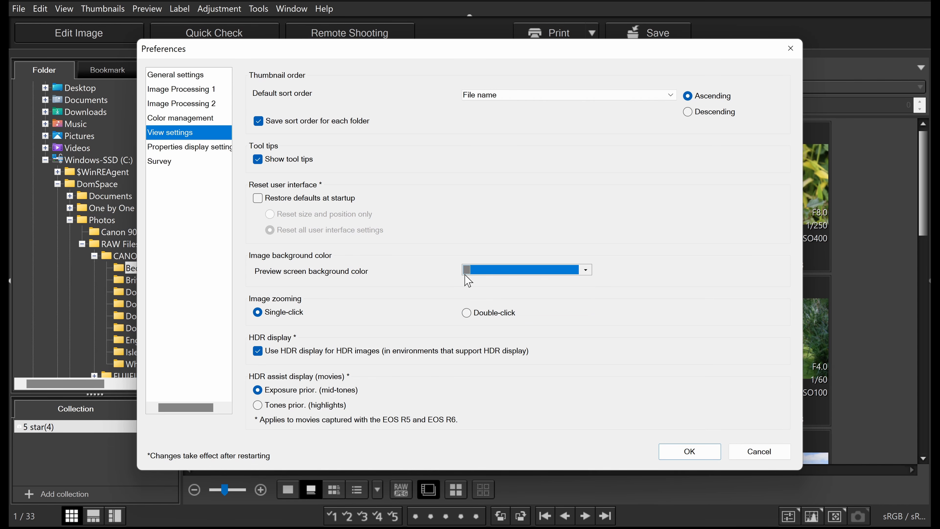
{"action": "left_click", "coordinate": [677, 449]}
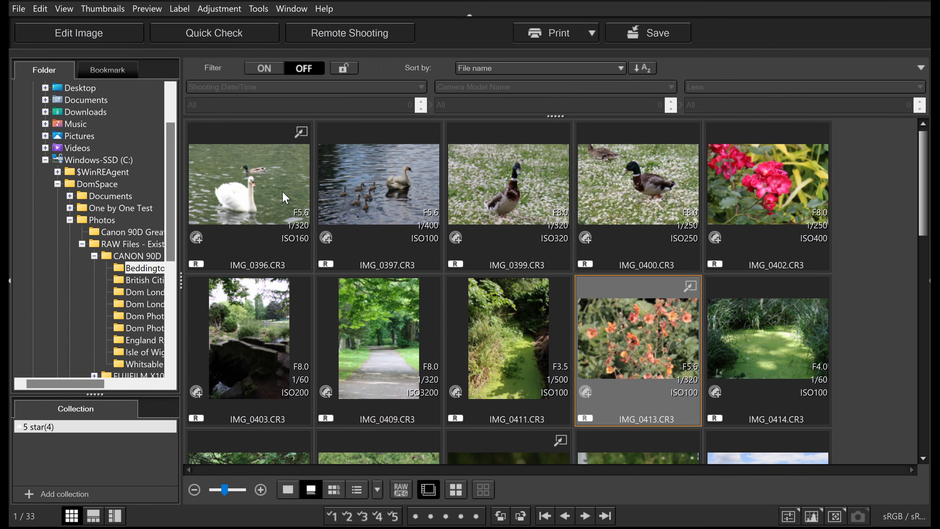
{"action": "left_click", "coordinate": [265, 194]}
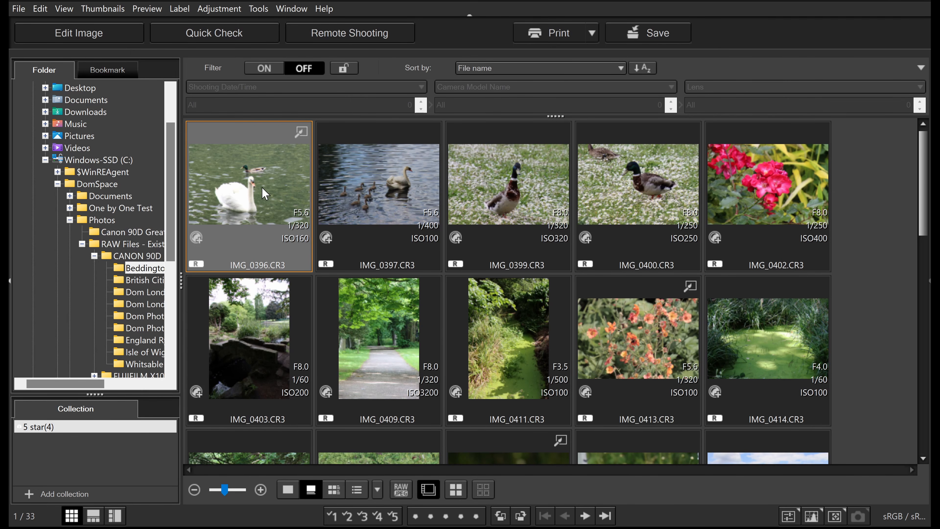
{"action": "left_click", "coordinate": [113, 43]}
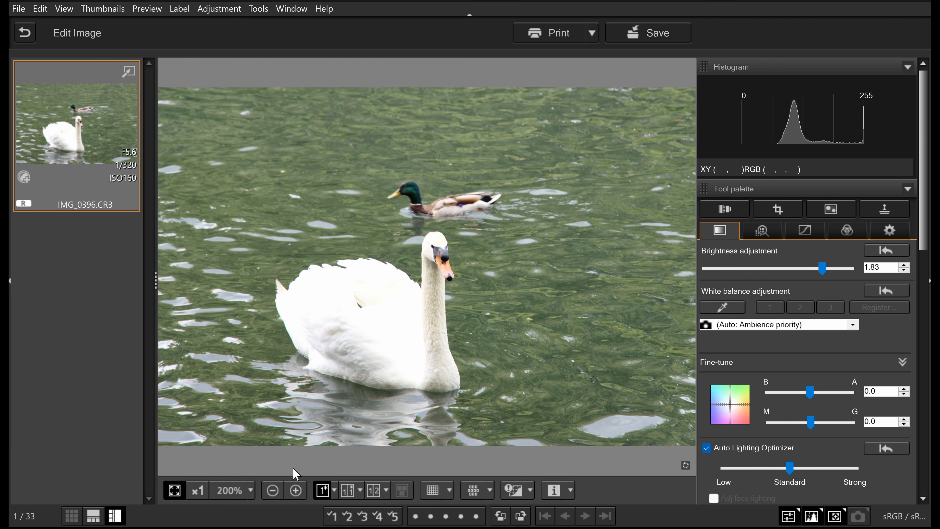
Step: Set the preview screen background color to black in the View settings, check it around the swan photo, and return to the thumbnails
{"action": "left_click", "coordinate": [258, 8]}
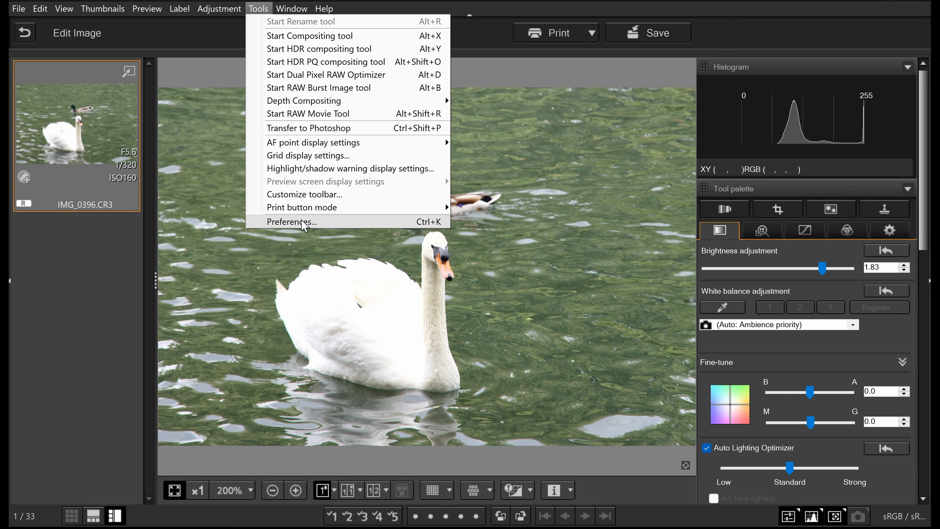
{"action": "left_click", "coordinate": [289, 225]}
{"action": "left_click", "coordinate": [536, 270]}
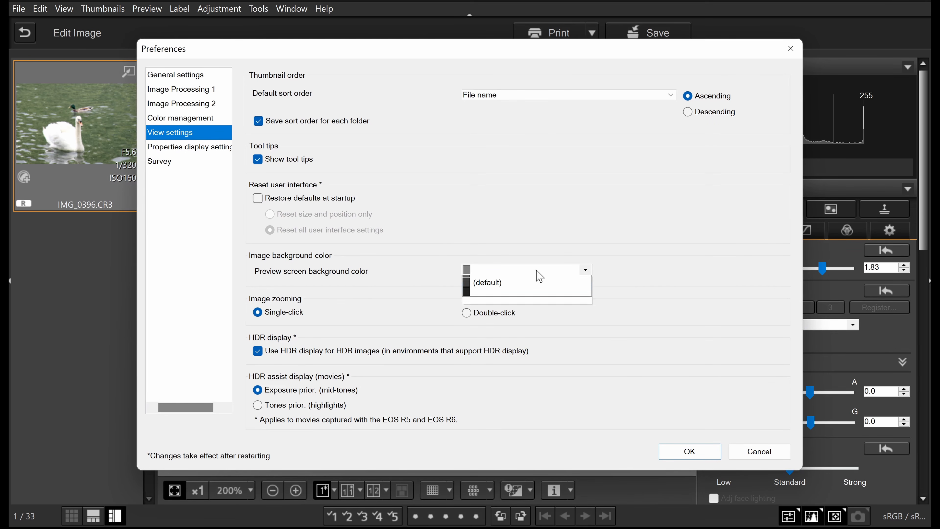
{"action": "left_click", "coordinate": [517, 308]}
{"action": "left_click", "coordinate": [692, 450]}
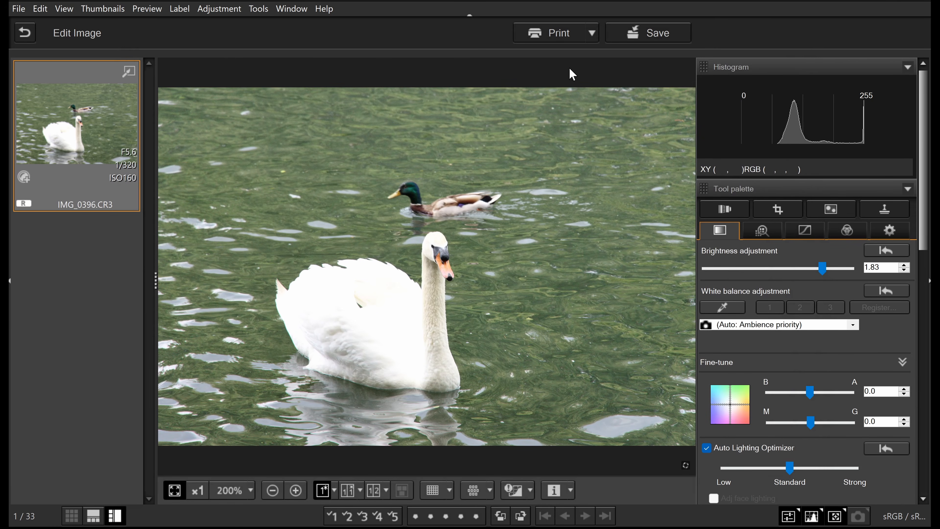
{"action": "left_click", "coordinate": [25, 33]}
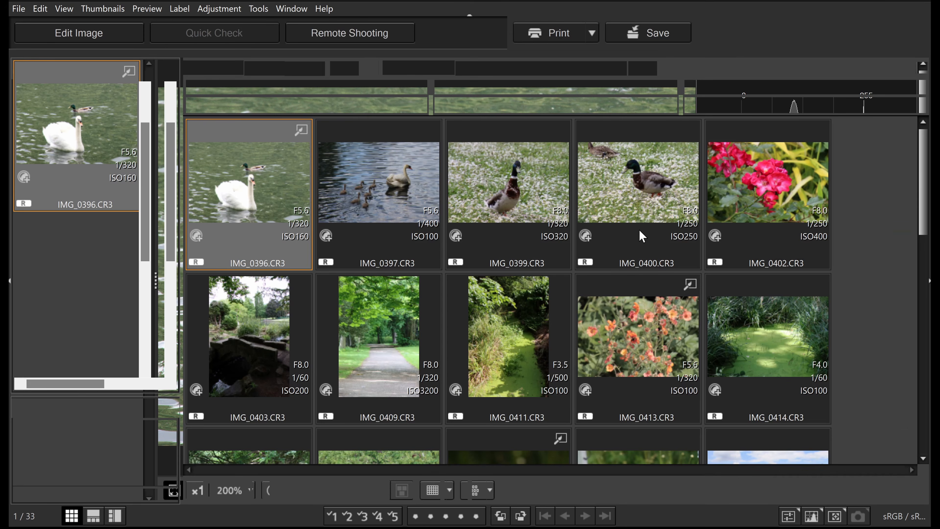
Step: Review the Image zooming setting in the View settings preferences and close them without changes
{"action": "left_click", "coordinate": [258, 8]}
{"action": "left_click", "coordinate": [304, 223]}
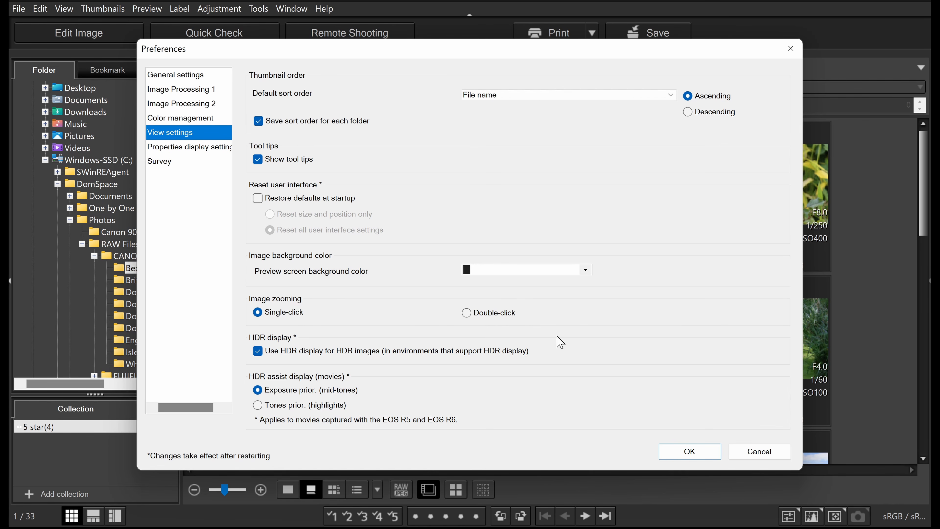
{"action": "left_click", "coordinate": [748, 459]}
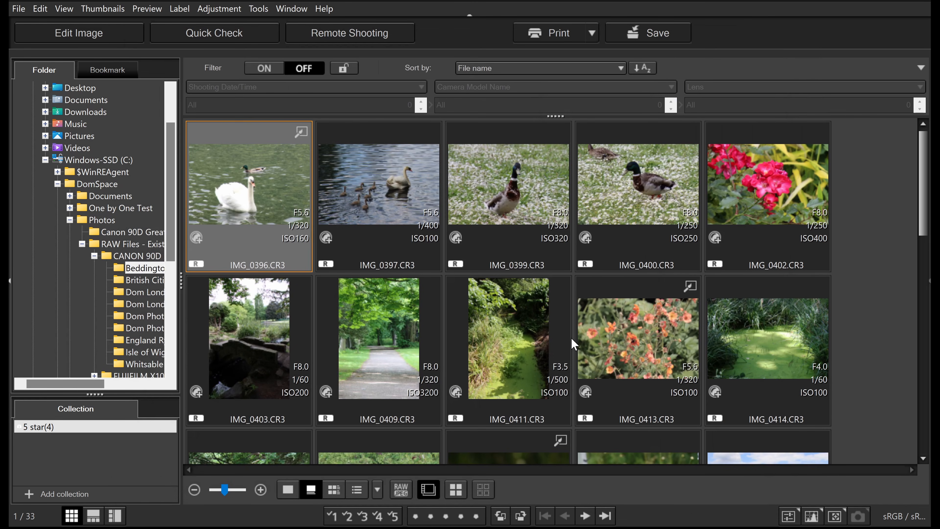
Step: Open IMG_0399.CR3 for editing, magnify the duck's head, restore the full view, and return to the thumbnails
{"action": "left_click", "coordinate": [480, 208]}
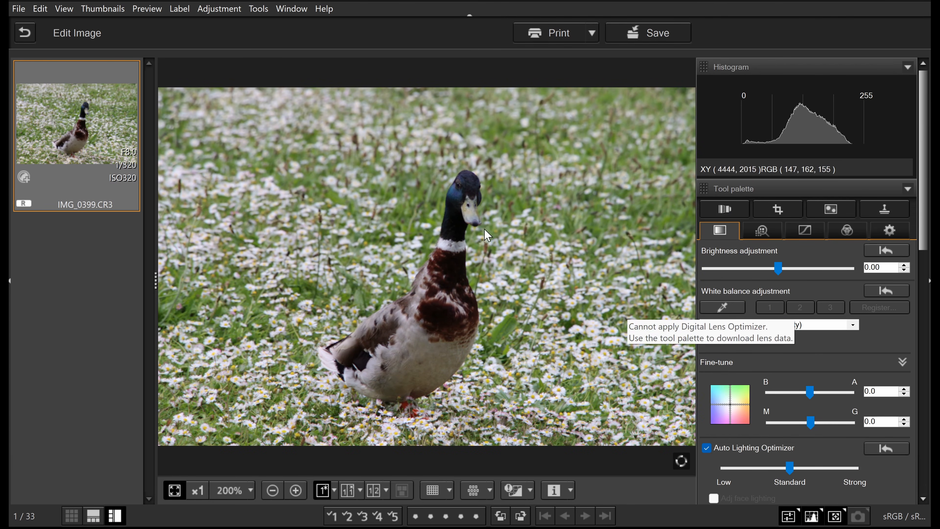
{"action": "left_click", "coordinate": [481, 228]}
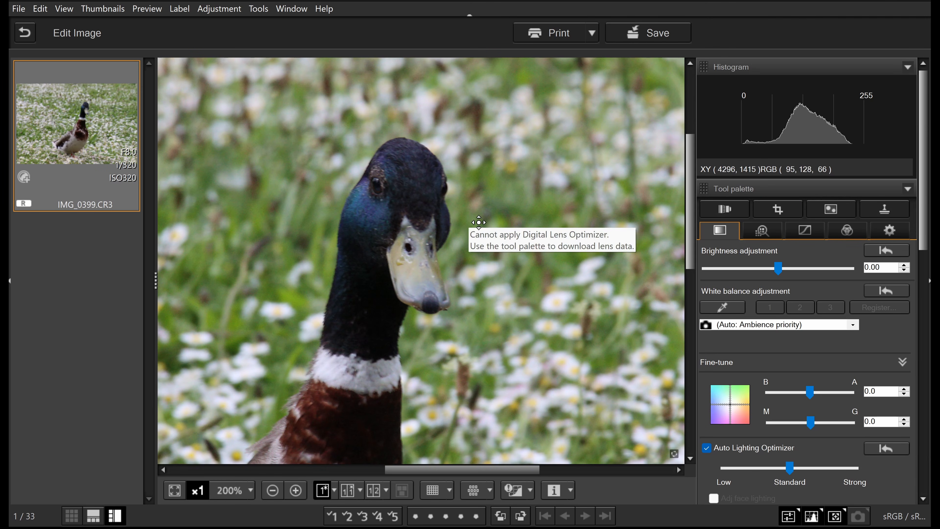
{"action": "left_click", "coordinate": [441, 231]}
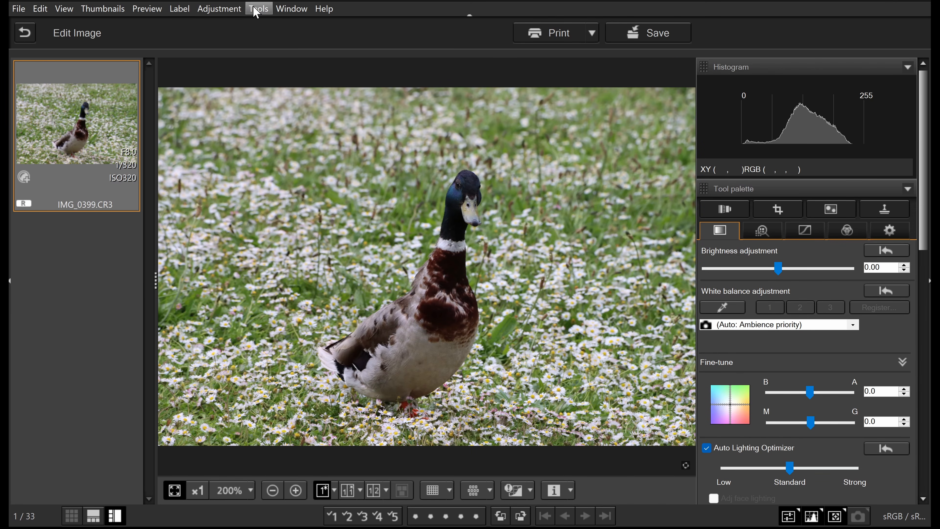
{"action": "left_click", "coordinate": [26, 33]}
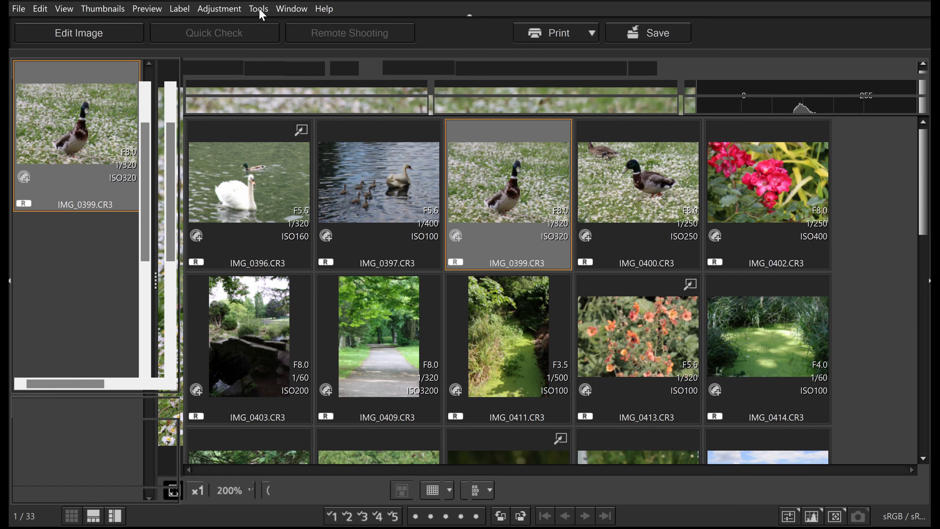
Step: Review the View settings and Properties display settings preferences, and check the Use Recommended Settings option without applying it
{"action": "left_click", "coordinate": [259, 9]}
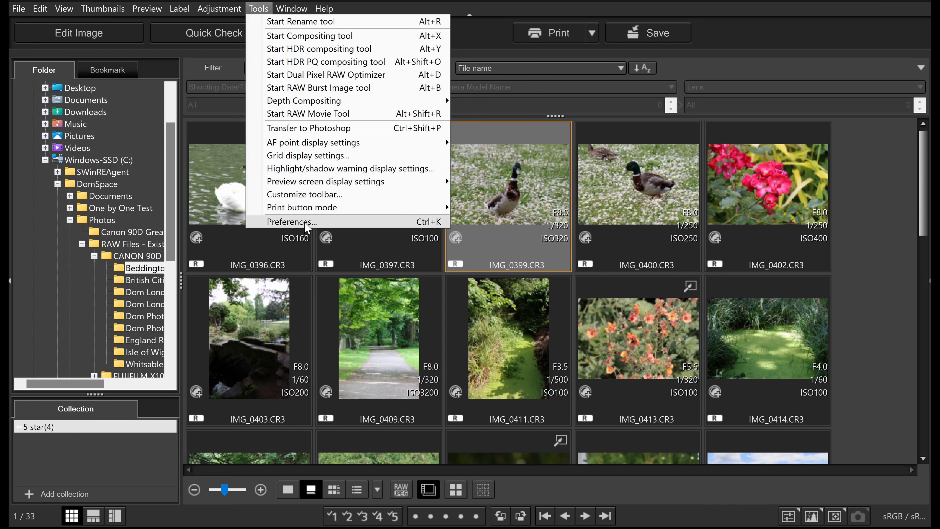
{"action": "left_click", "coordinate": [292, 222]}
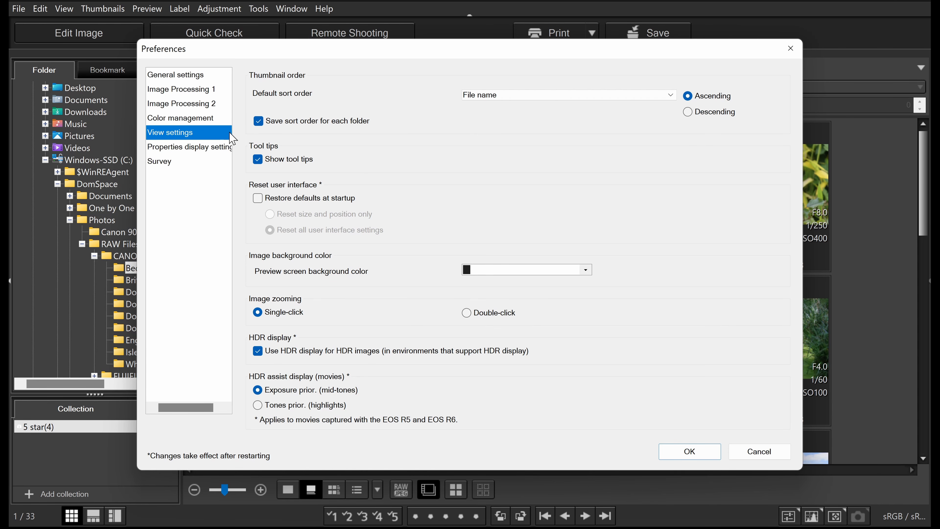
{"action": "left_click", "coordinate": [185, 150]}
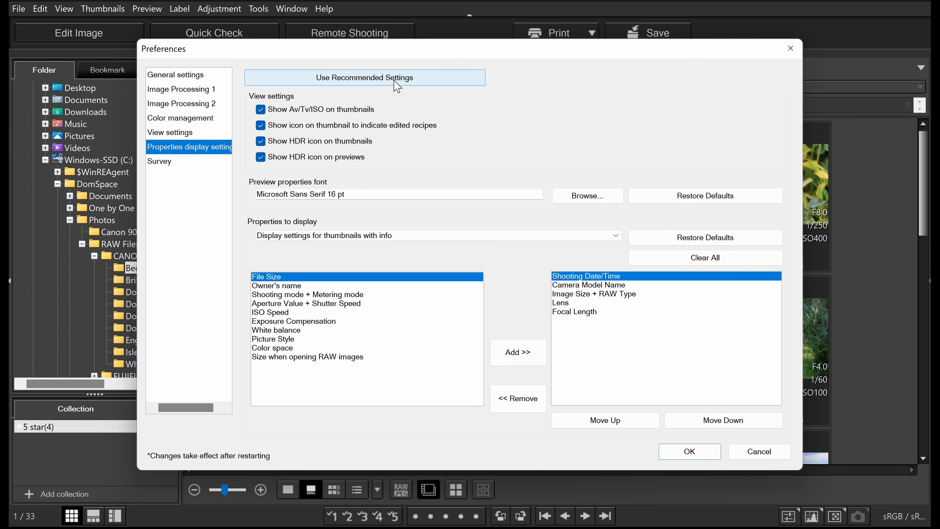
{"action": "left_click", "coordinate": [376, 80]}
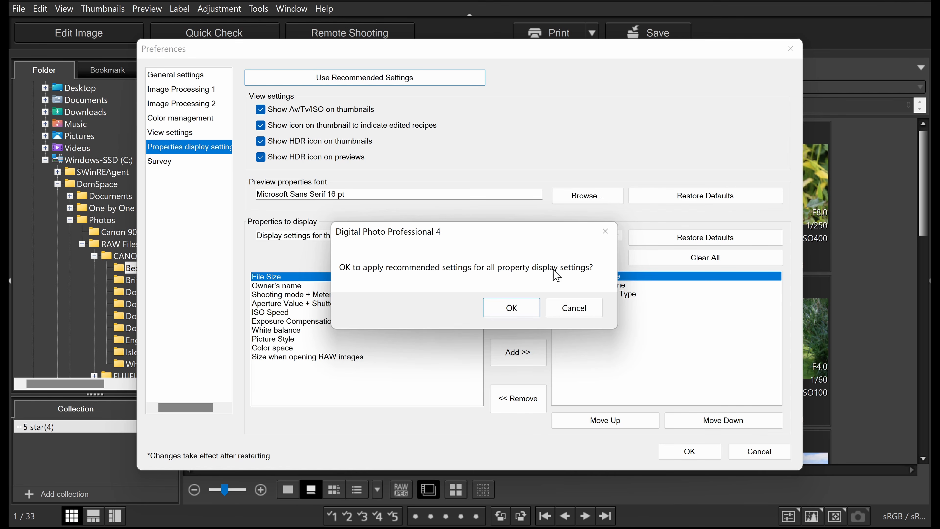
{"action": "left_click", "coordinate": [572, 310]}
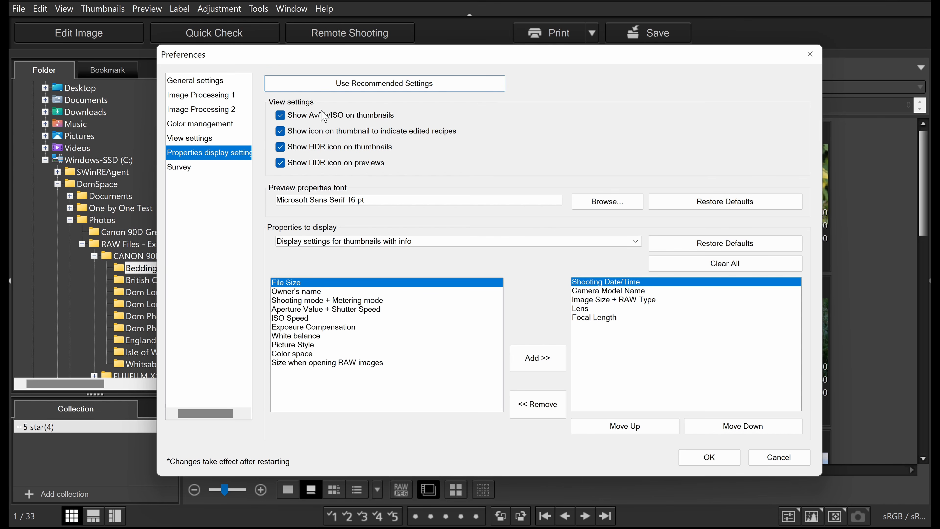
Step: Turn off Show Av/Tv/ISO on thumbnails and turn it back on
{"action": "left_click", "coordinate": [280, 116]}
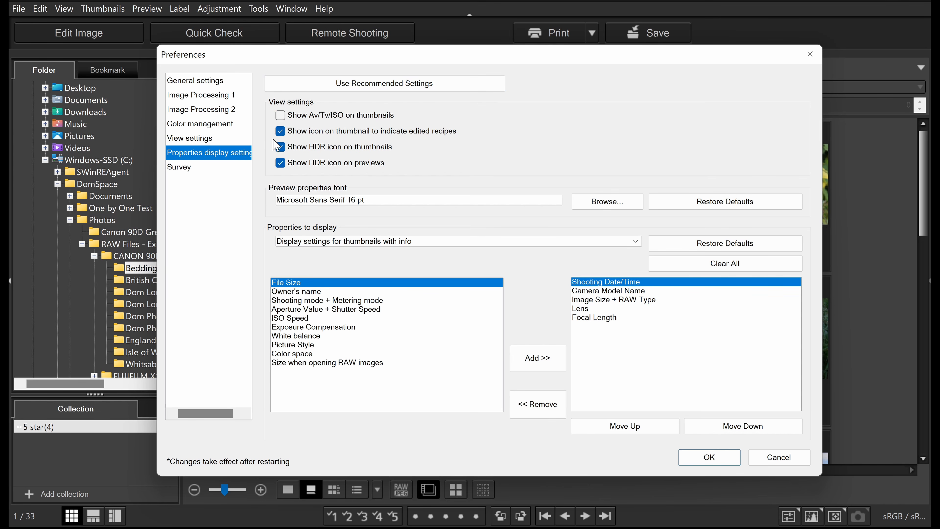
{"action": "left_click", "coordinate": [281, 116]}
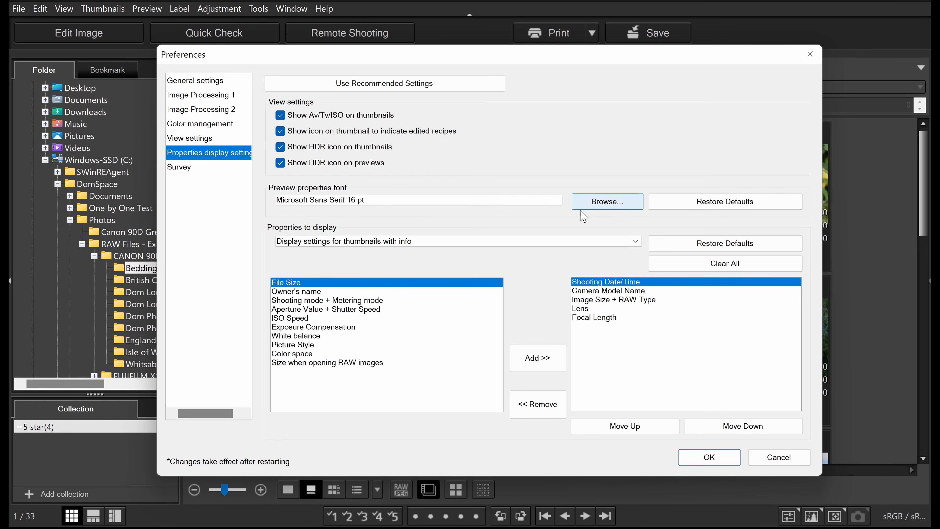
Step: Review the font, style and size choices for the preview properties, keep the existing font, and close the preferences
{"action": "left_click", "coordinate": [588, 202]}
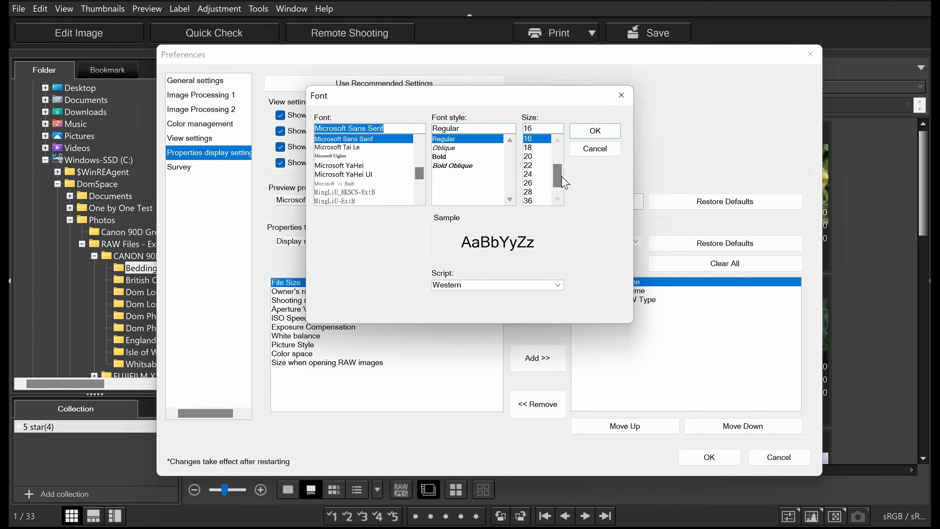
{"action": "left_click", "coordinate": [593, 134]}
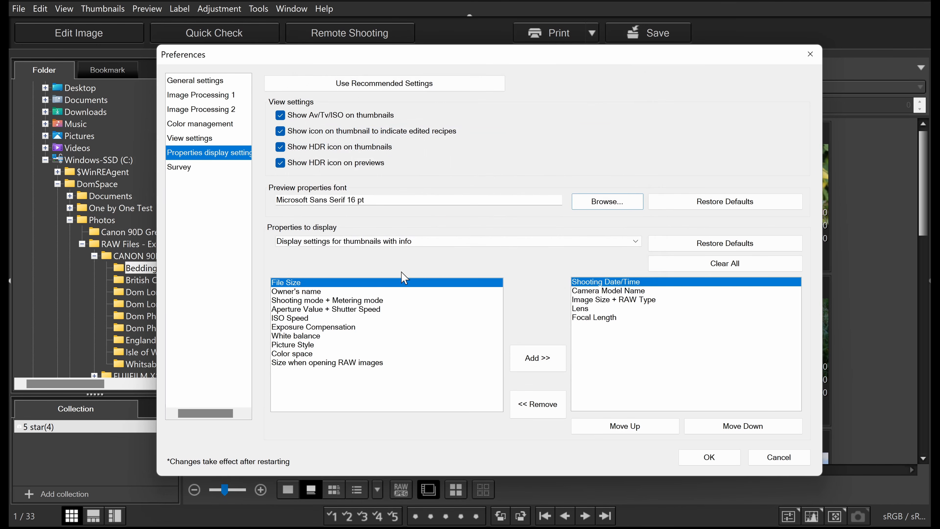
{"action": "left_click", "coordinate": [811, 54]}
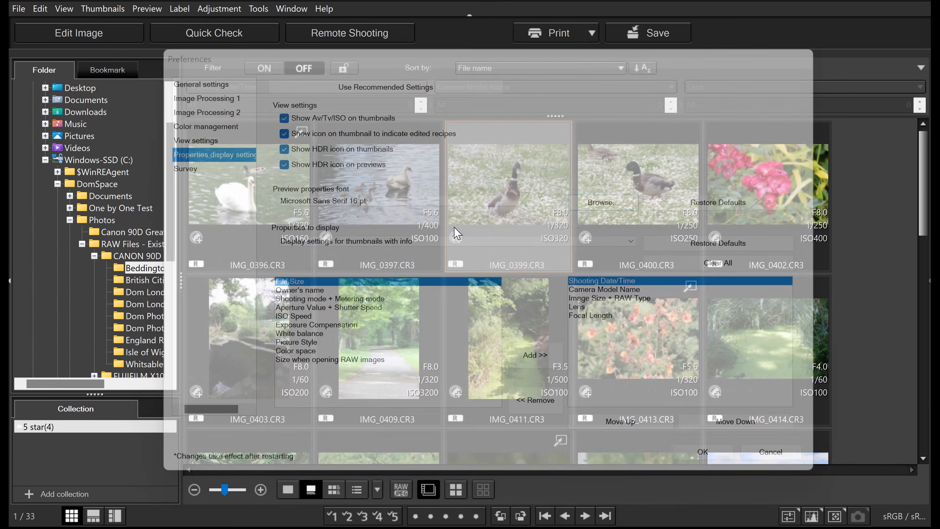
Step: Open IMG_0397.CR3 for editing and show the shooting information overlay on the preview
{"action": "left_click", "coordinate": [409, 193]}
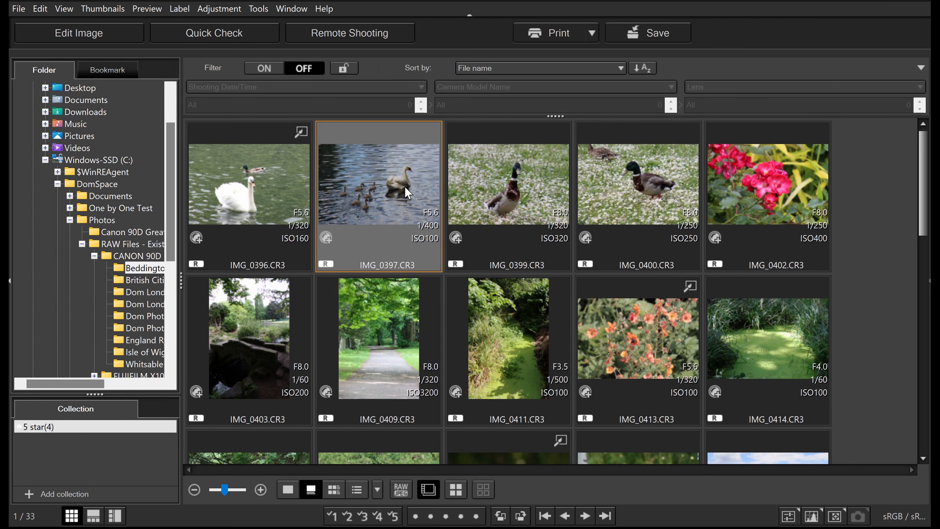
{"action": "left_click", "coordinate": [113, 37]}
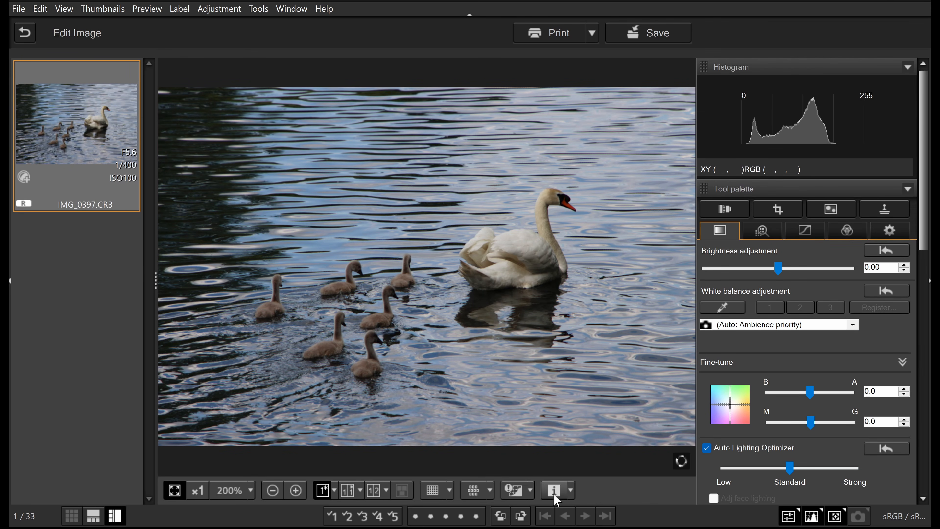
{"action": "left_click", "coordinate": [555, 491]}
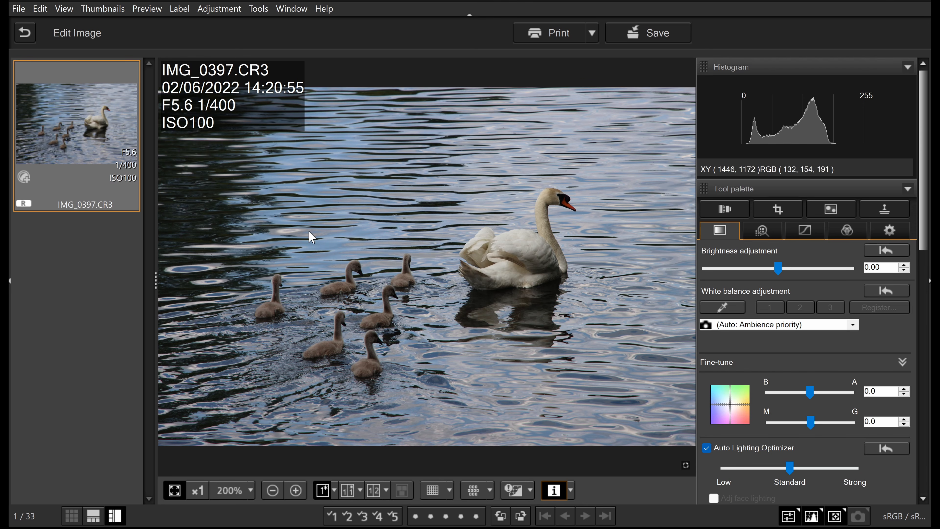
Step: Try the Playbill font at size 18 for the preview properties and check it in the overlay on the photo
{"action": "left_click", "coordinate": [259, 9]}
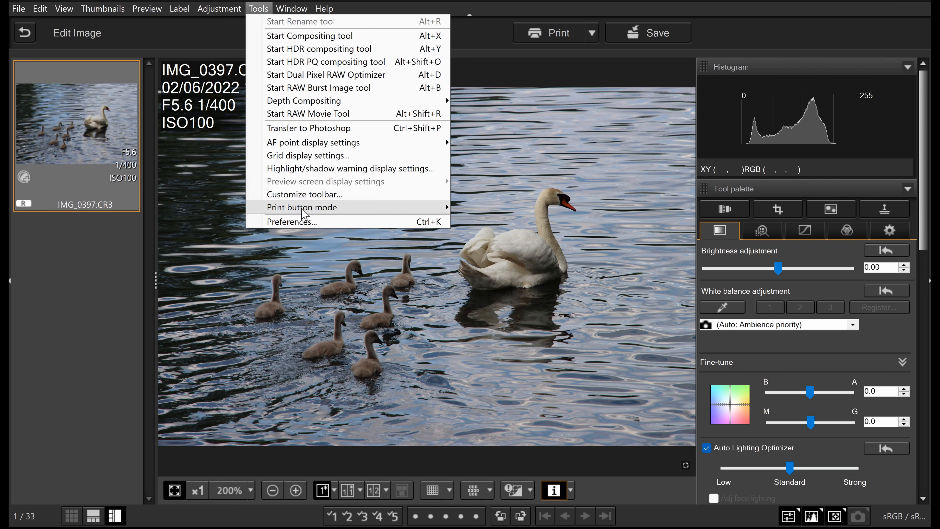
{"action": "left_click", "coordinate": [315, 220]}
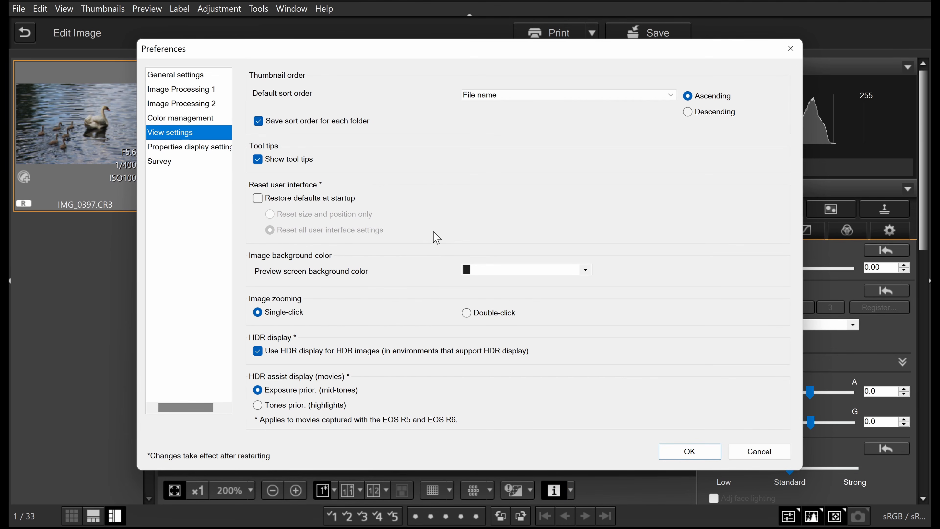
{"action": "left_click", "coordinate": [197, 148]}
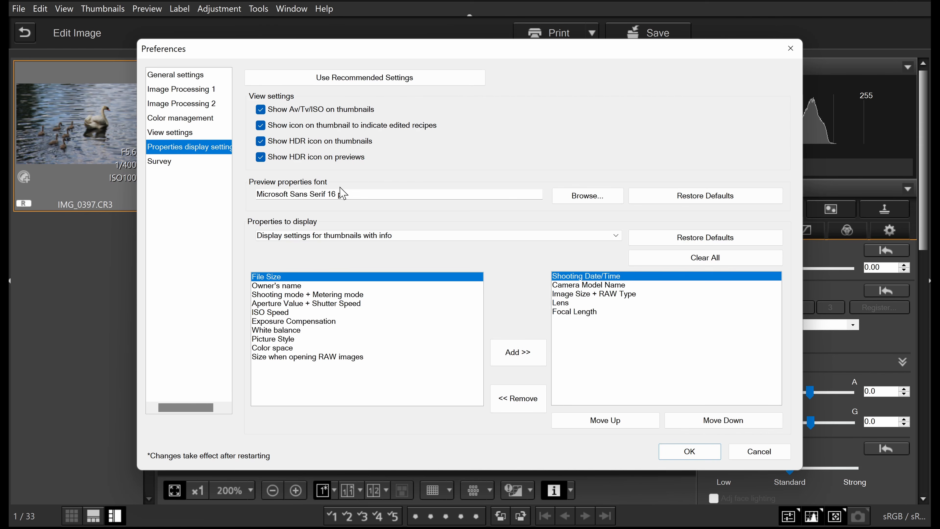
{"action": "left_click", "coordinate": [568, 200]}
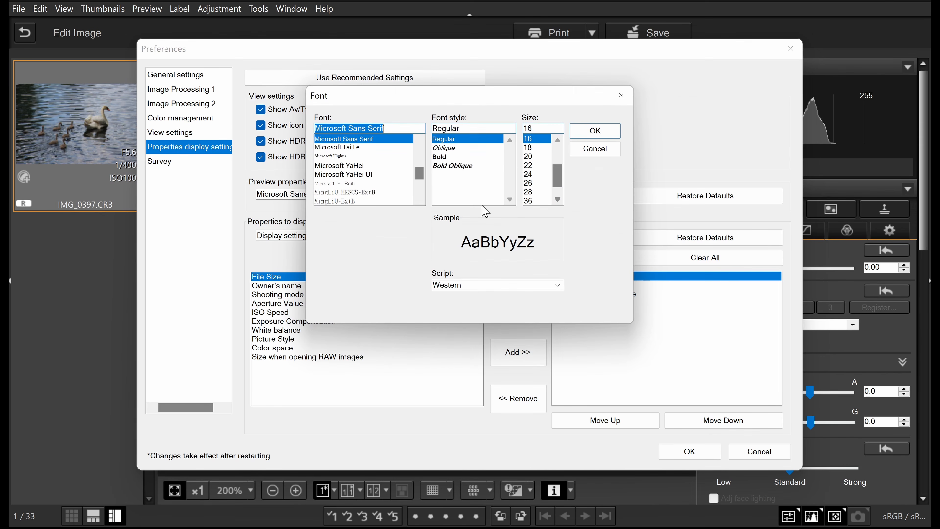
{"action": "left_click_drag", "start_coordinate": [423, 180], "coordinate": [425, 186]}
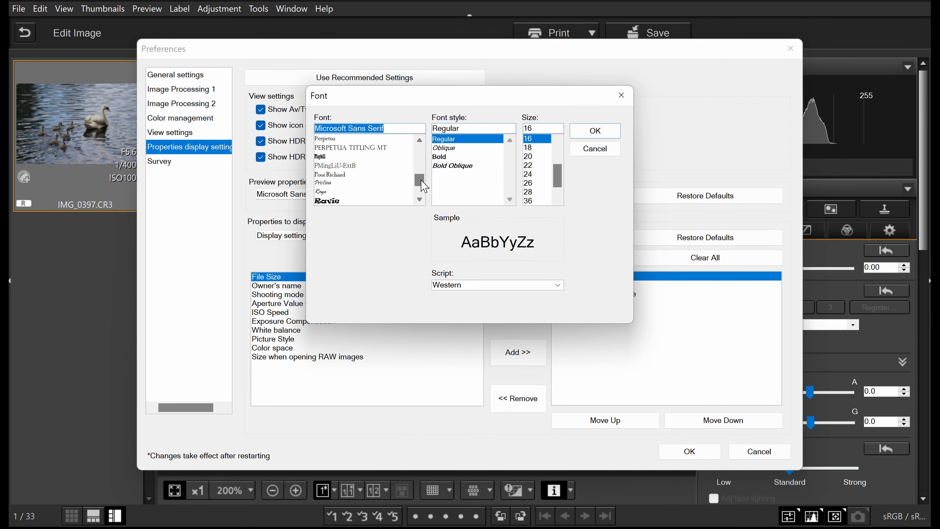
{"action": "left_click", "coordinate": [337, 157]}
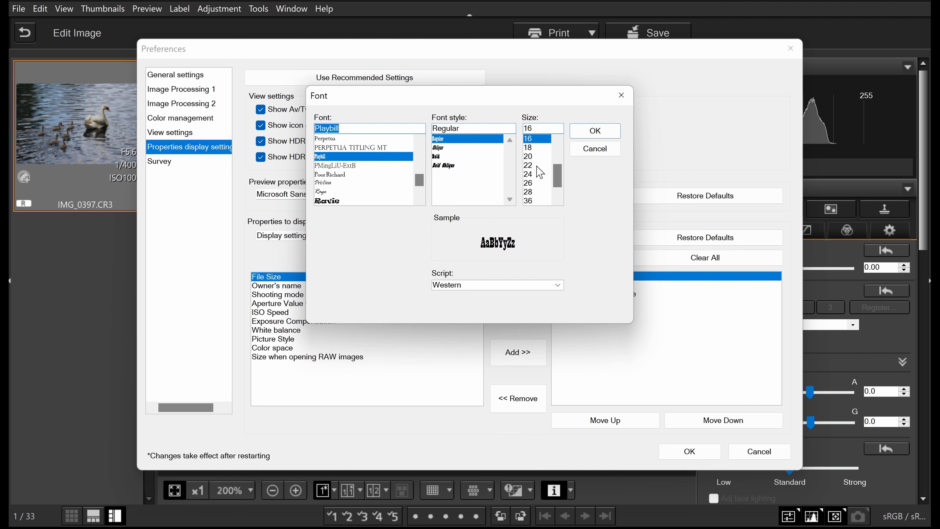
{"action": "left_click", "coordinate": [534, 147]}
{"action": "left_click", "coordinate": [591, 133]}
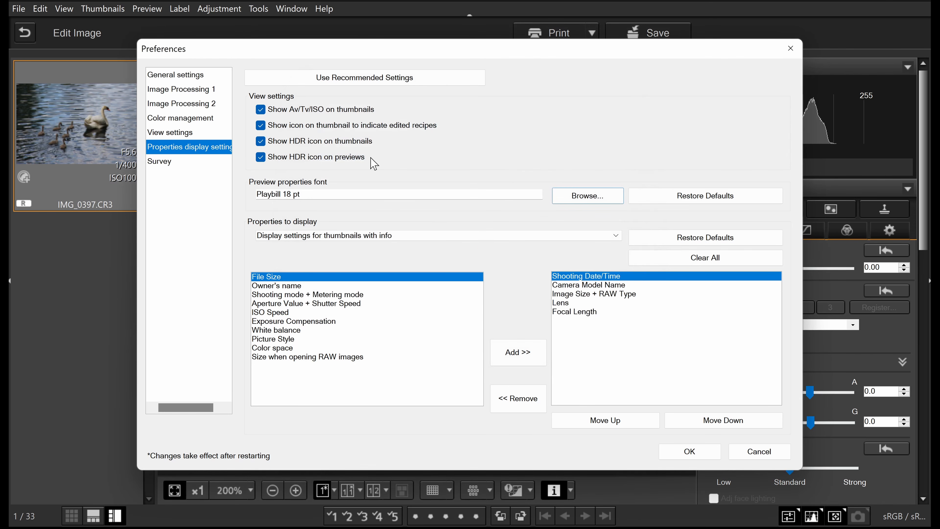
{"action": "left_click_drag", "start_coordinate": [395, 55], "coordinate": [572, 161]}
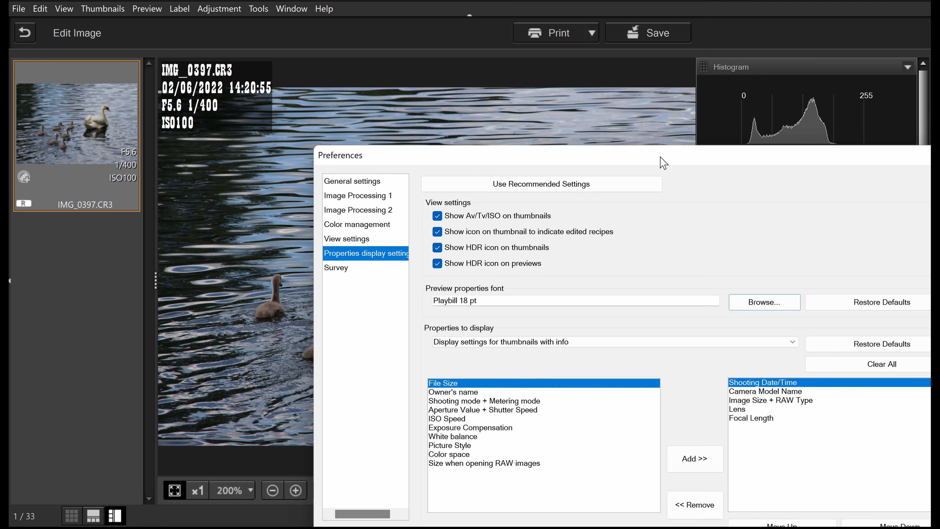
{"action": "left_click_drag", "start_coordinate": [661, 162], "coordinate": [535, 42]}
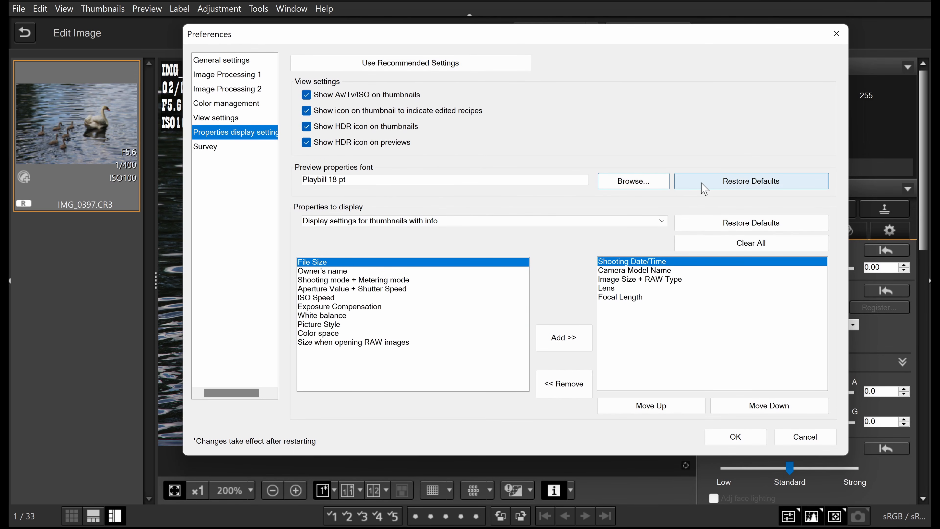
Step: Restore the default preview properties font and check the shooting information overlay on the photo
{"action": "left_click", "coordinate": [738, 187]}
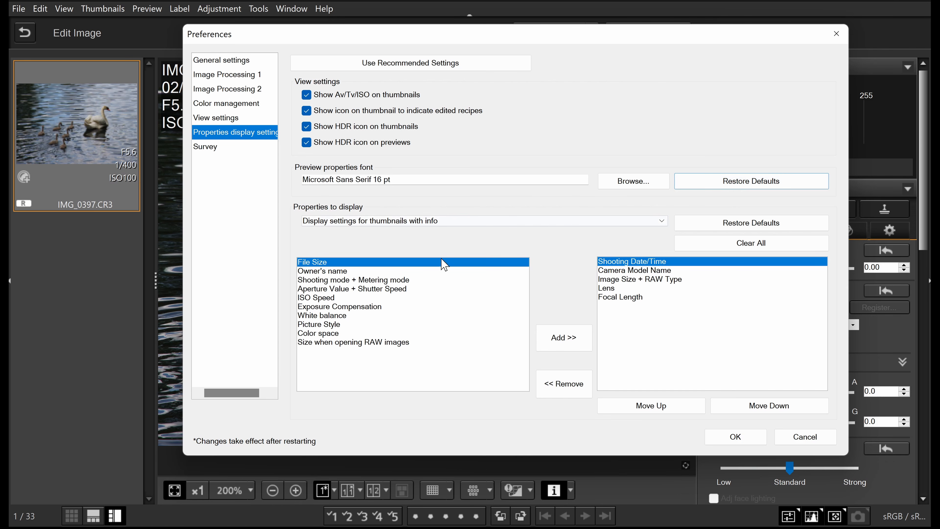
{"action": "left_click_drag", "start_coordinate": [325, 37], "coordinate": [436, 42]}
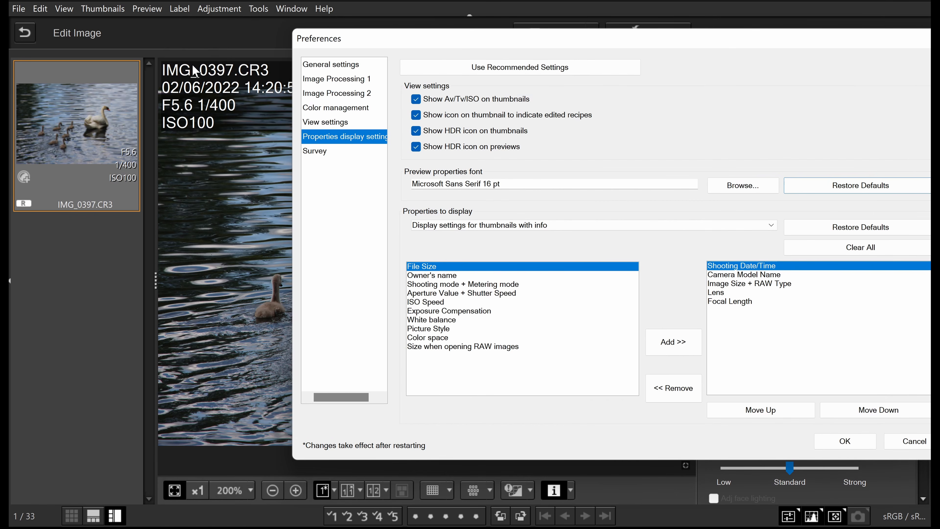
{"action": "left_click_drag", "start_coordinate": [658, 42], "coordinate": [516, 36]}
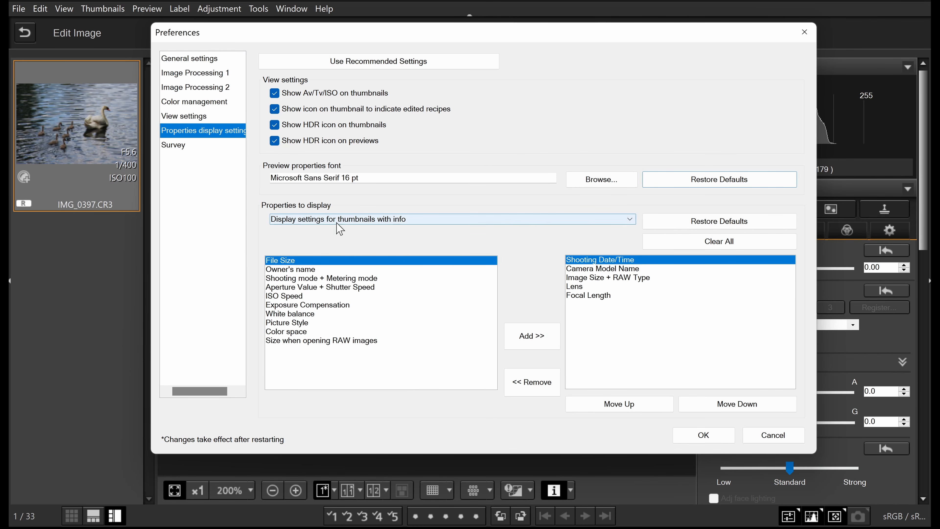
Step: In the display settings for thumbnails with info, move Focal Length up to directly below Shooting Date/Time
{"action": "left_click", "coordinate": [385, 219]}
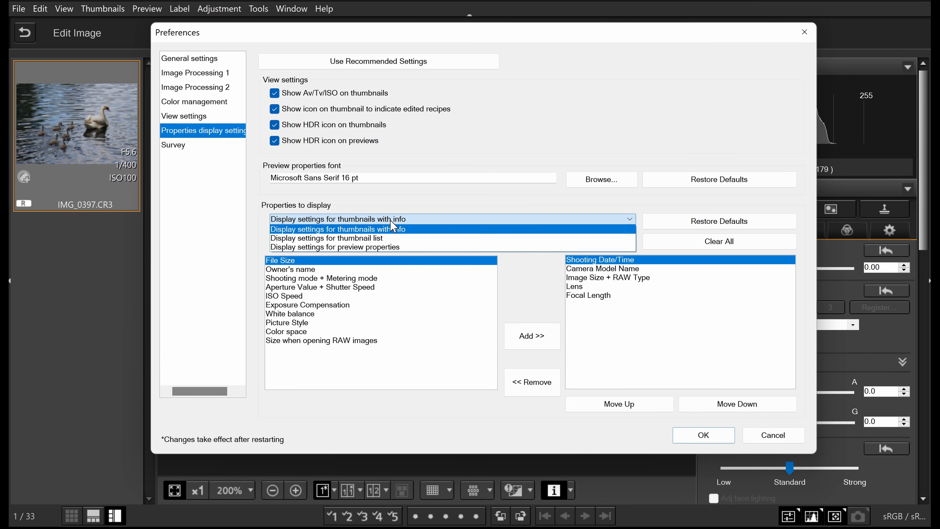
{"action": "left_click", "coordinate": [399, 230]}
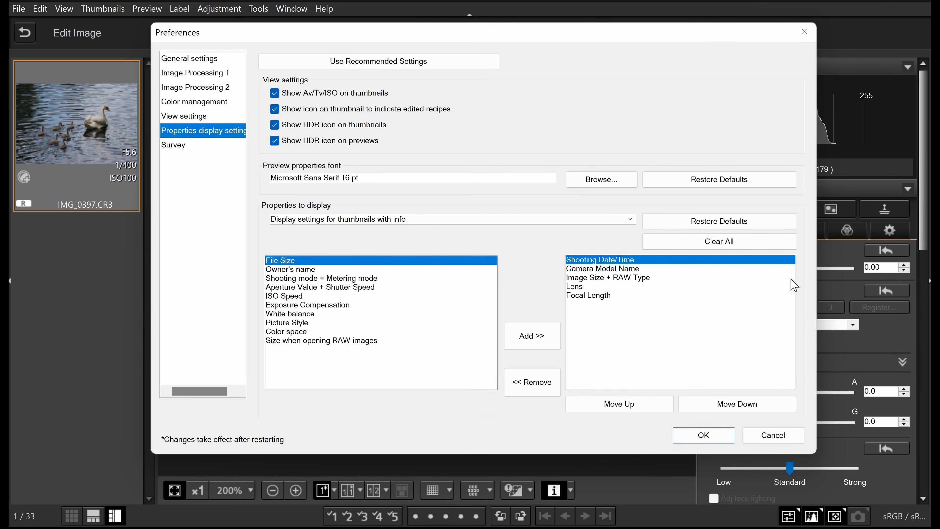
{"action": "left_click", "coordinate": [590, 296]}
{"action": "left_click", "coordinate": [722, 406]}
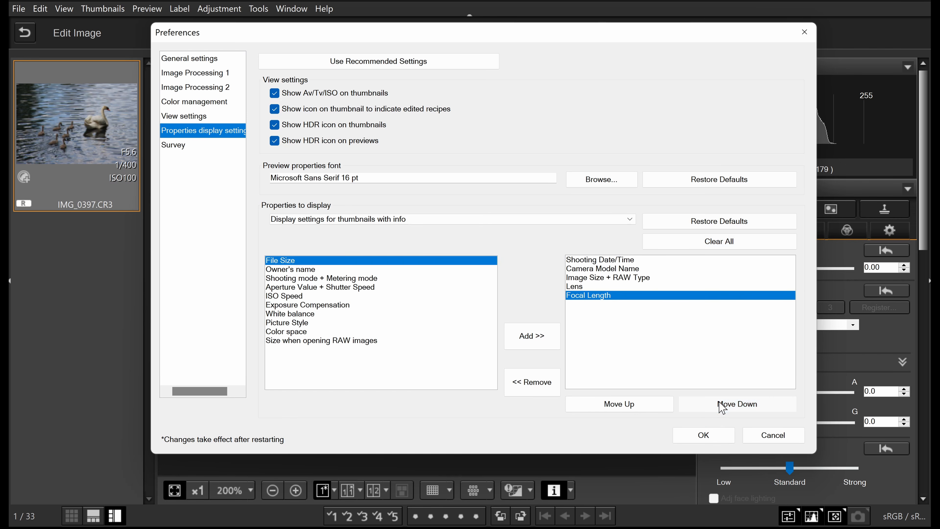
{"action": "left_click", "coordinate": [650, 405]}
{"action": "left_click", "coordinate": [651, 405]}
{"action": "left_click", "coordinate": [651, 406]}
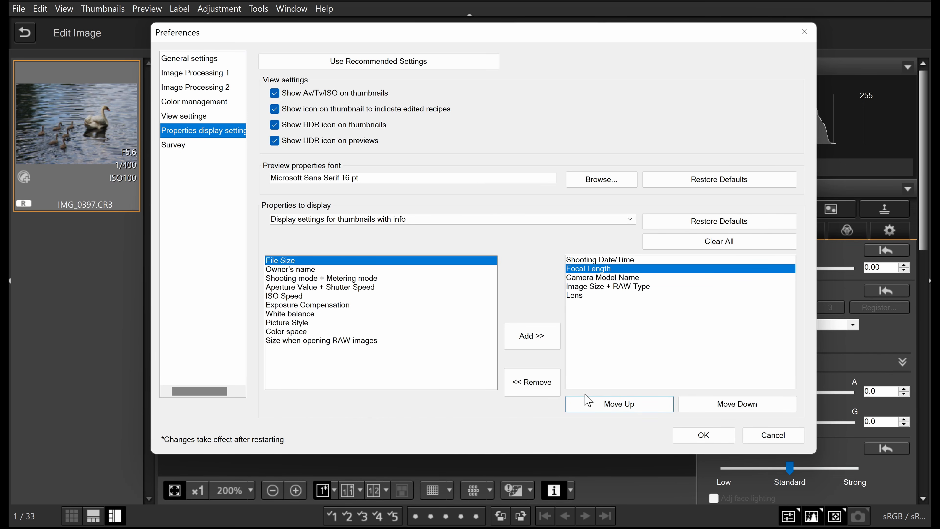
Step: Remove Image Size + RAW Type from the displayed thumbnail properties and add Shooting mode + Metering mode
{"action": "left_click", "coordinate": [591, 287]}
{"action": "left_click", "coordinate": [541, 385]}
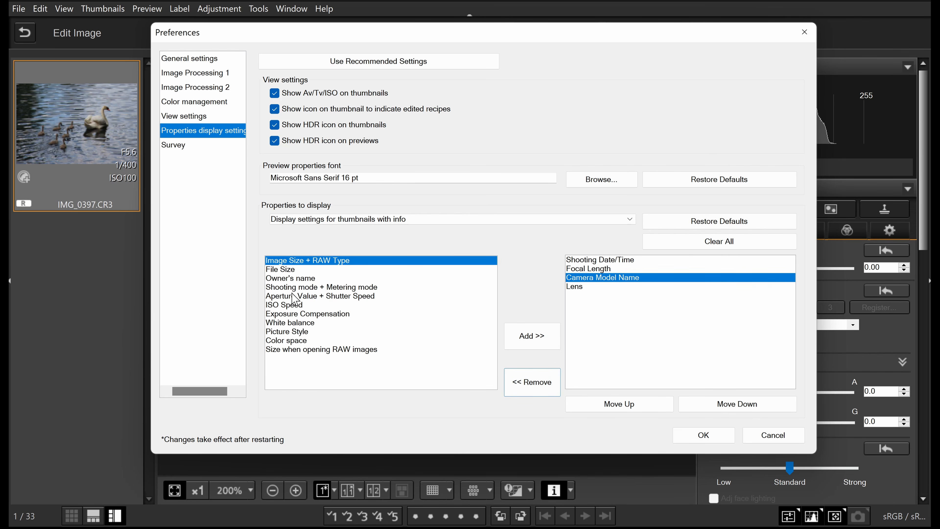
{"action": "left_click", "coordinate": [306, 290]}
{"action": "left_click", "coordinate": [531, 335]}
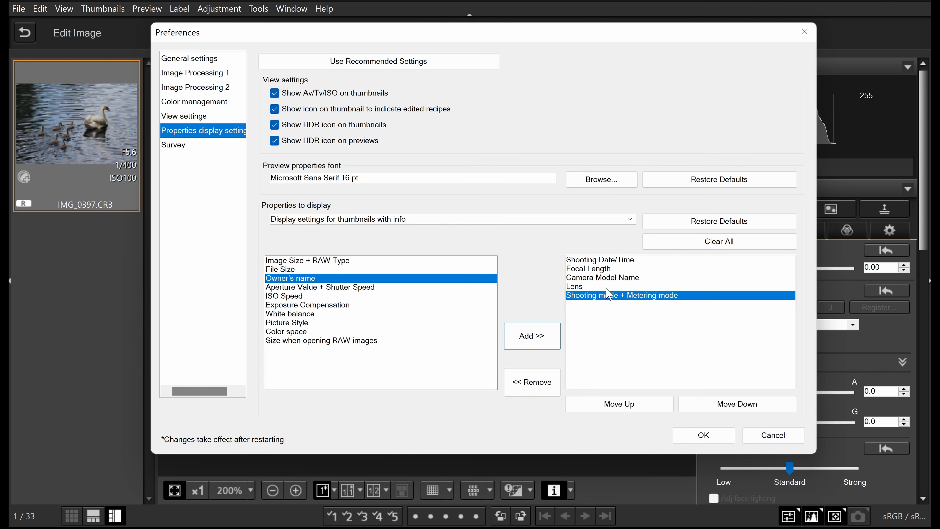
Step: Move Shooting mode + Metering mode above Lens in the displayed properties and apply the preferences
{"action": "left_click", "coordinate": [615, 410]}
{"action": "left_click", "coordinate": [694, 403]}
{"action": "left_click", "coordinate": [650, 405]}
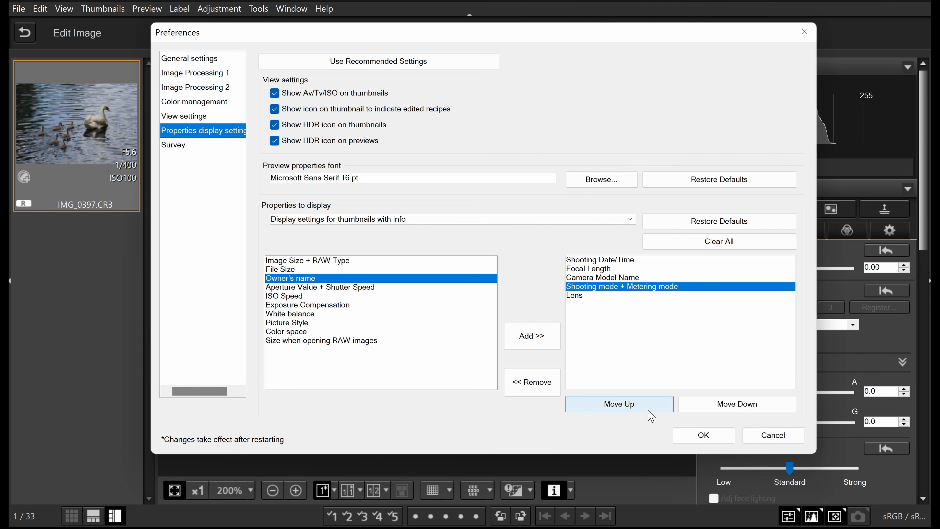
{"action": "left_click", "coordinate": [697, 435]}
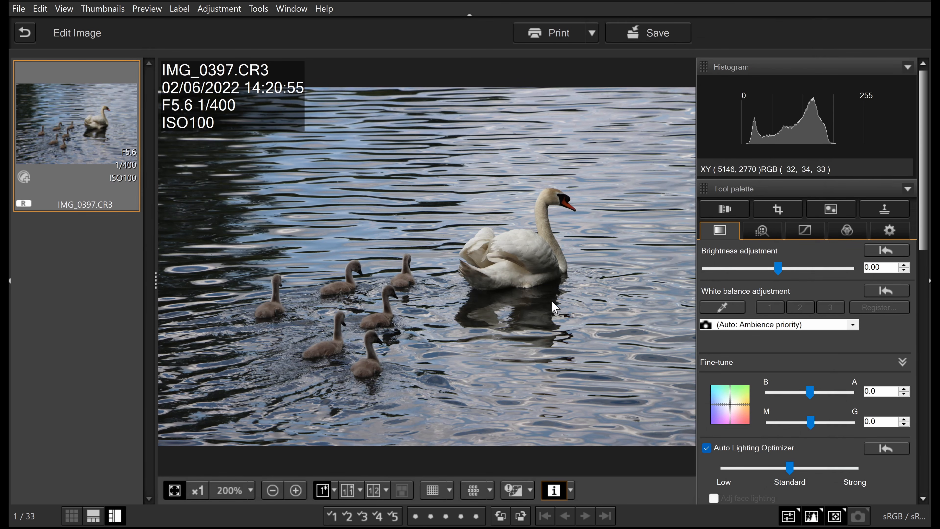
Step: Return to the main window, show thumbnails with info, and add ISO Speed to their displayed properties
{"action": "left_click", "coordinate": [24, 33]}
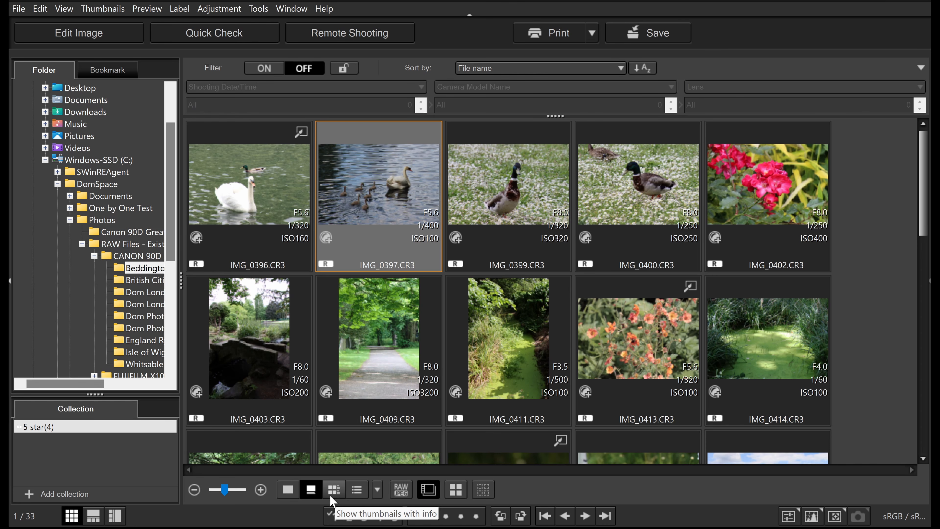
{"action": "left_click", "coordinate": [330, 489]}
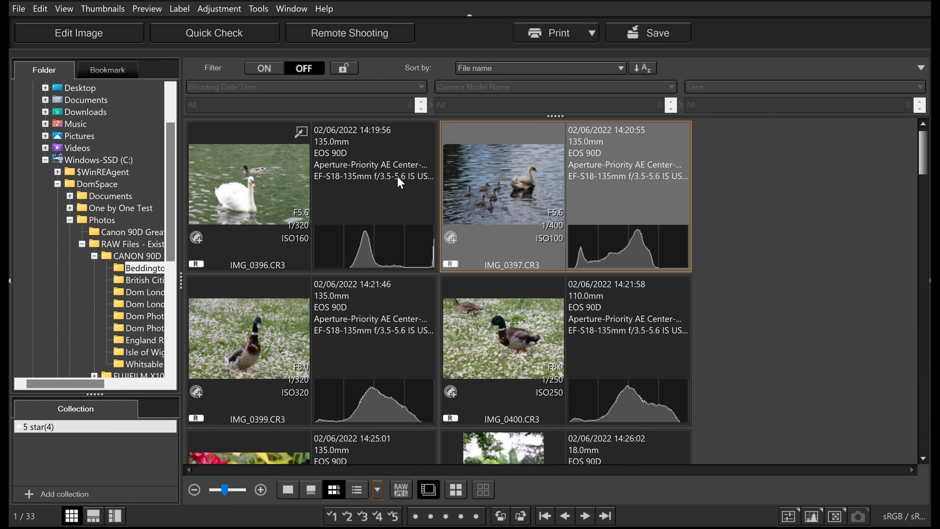
{"action": "left_click", "coordinate": [377, 490]}
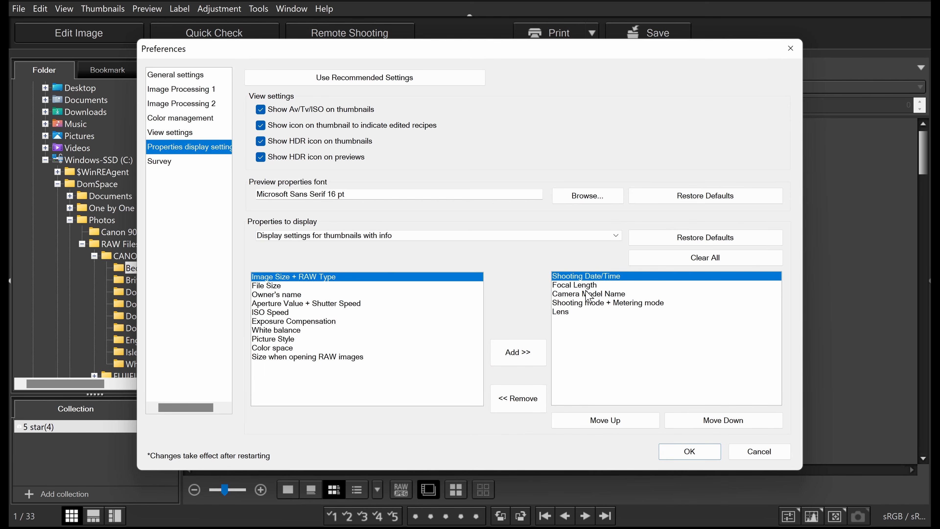
{"action": "left_click", "coordinate": [288, 314]}
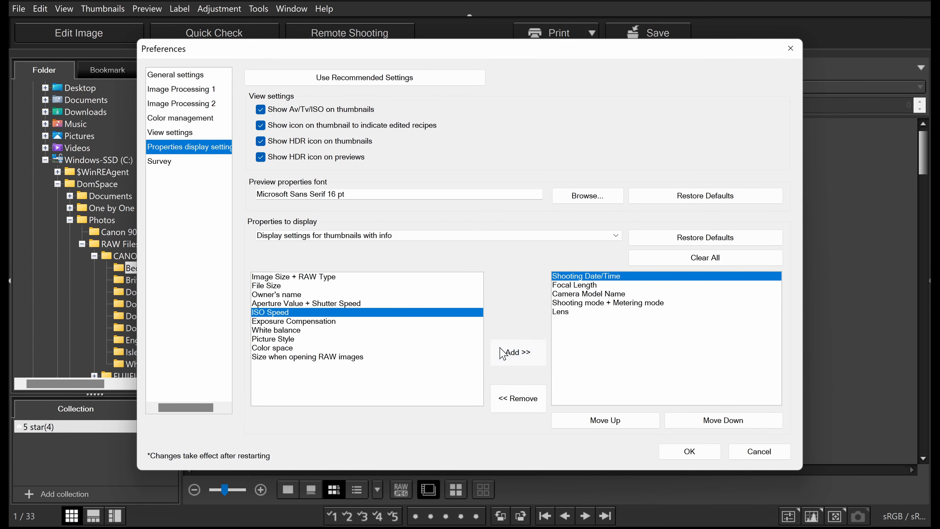
{"action": "left_click", "coordinate": [513, 352]}
{"action": "left_click", "coordinate": [687, 456]}
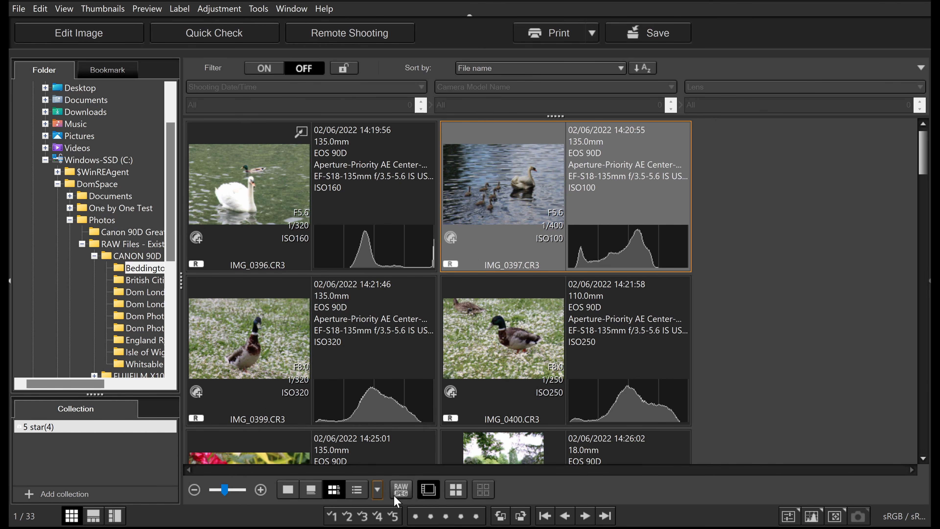
Step: Review the properties in the display settings for thumbnail list, and show the thumbnails as a list
{"action": "key", "text": "ctrl+k"}
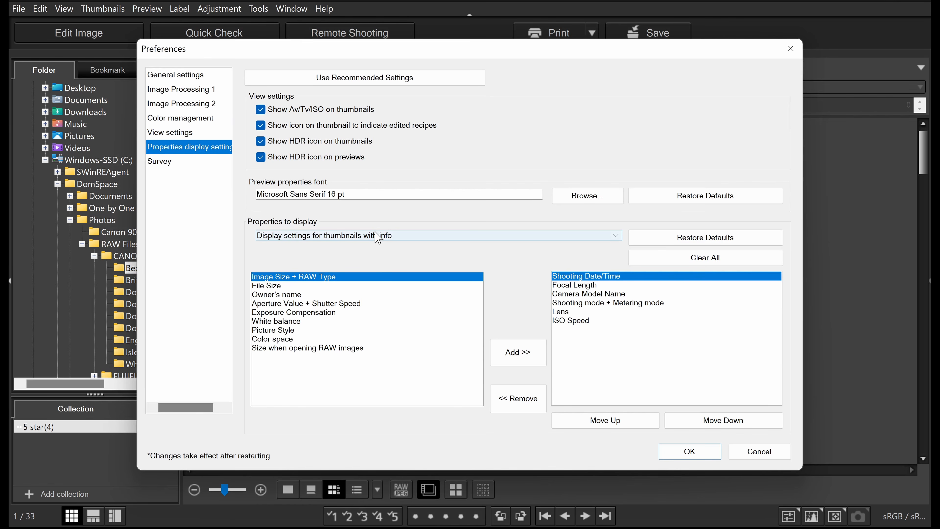
{"action": "left_click", "coordinate": [377, 237]}
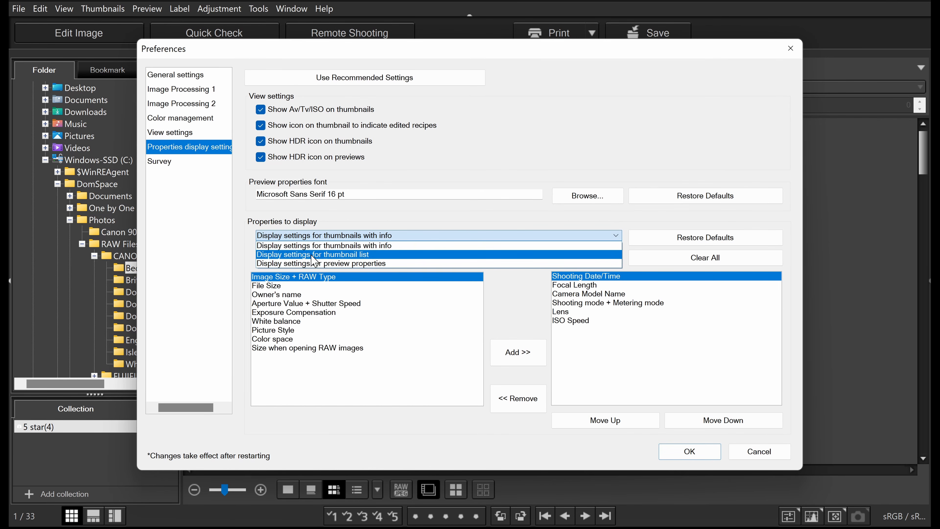
{"action": "left_click", "coordinate": [339, 255]}
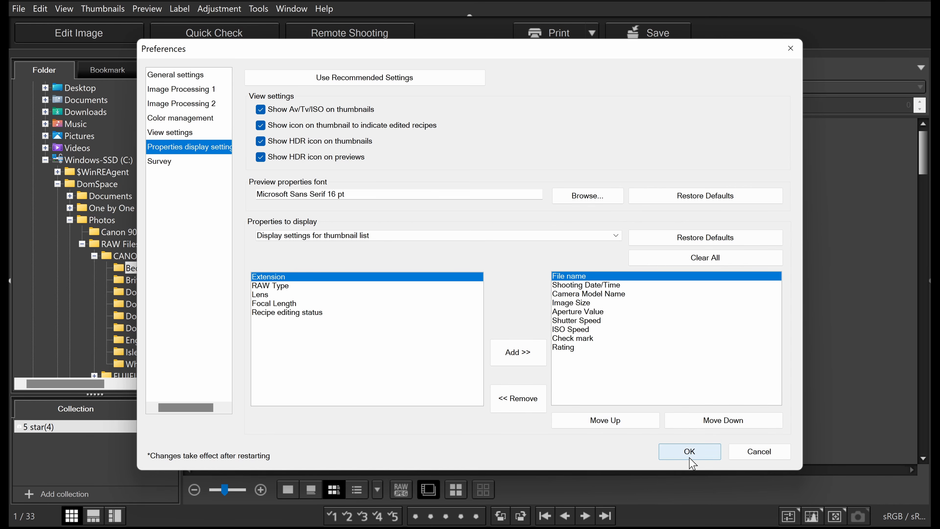
{"action": "left_click", "coordinate": [689, 449]}
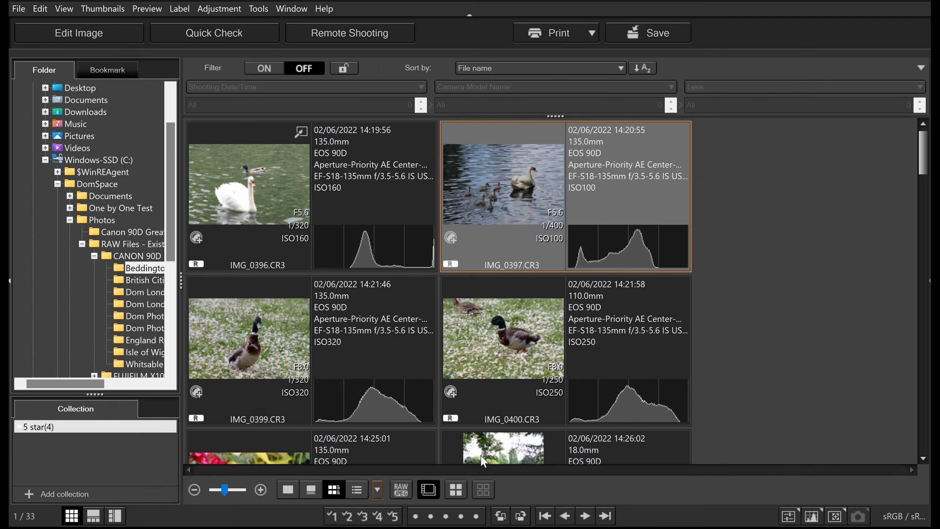
{"action": "left_click", "coordinate": [356, 491]}
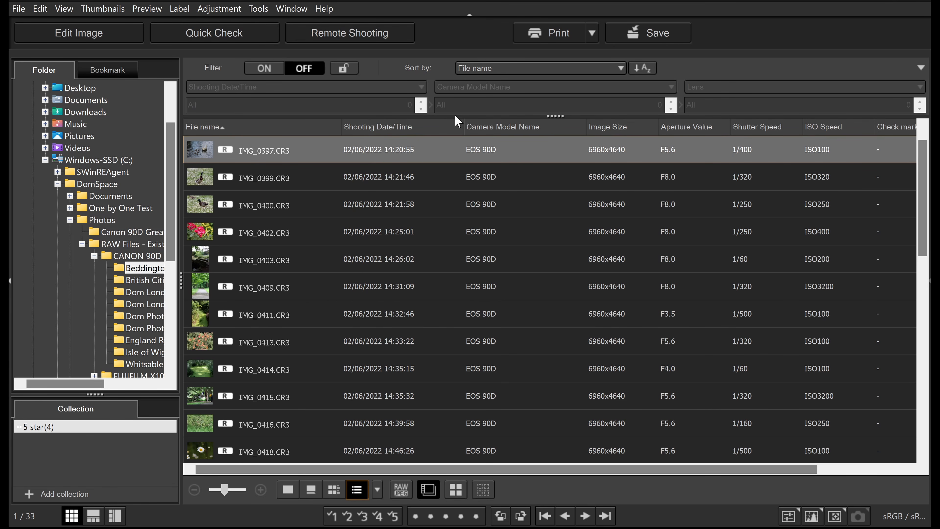
Step: Remove Image Size from the properties displayed in the thumbnail list and apply the preferences
{"action": "left_click", "coordinate": [378, 490]}
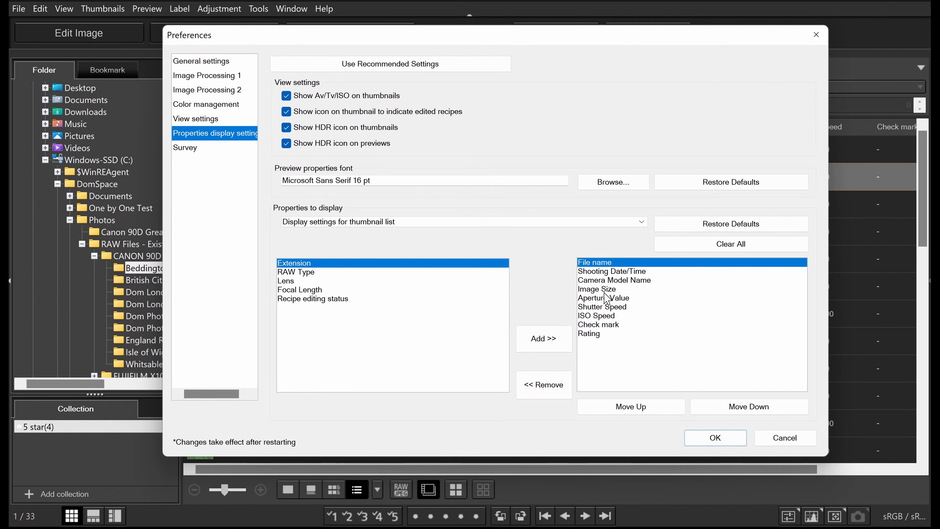
{"action": "left_click", "coordinate": [606, 290]}
{"action": "left_click", "coordinate": [549, 393]}
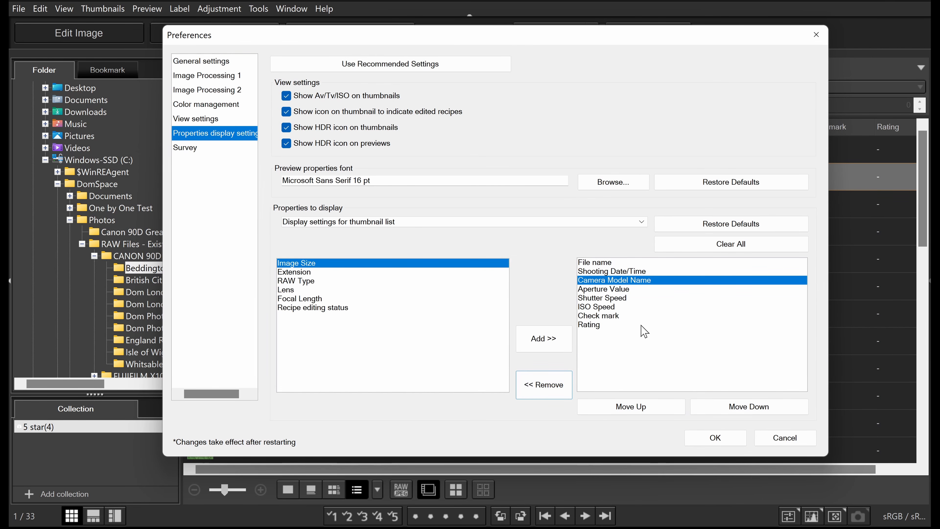
{"action": "left_click", "coordinate": [714, 437]}
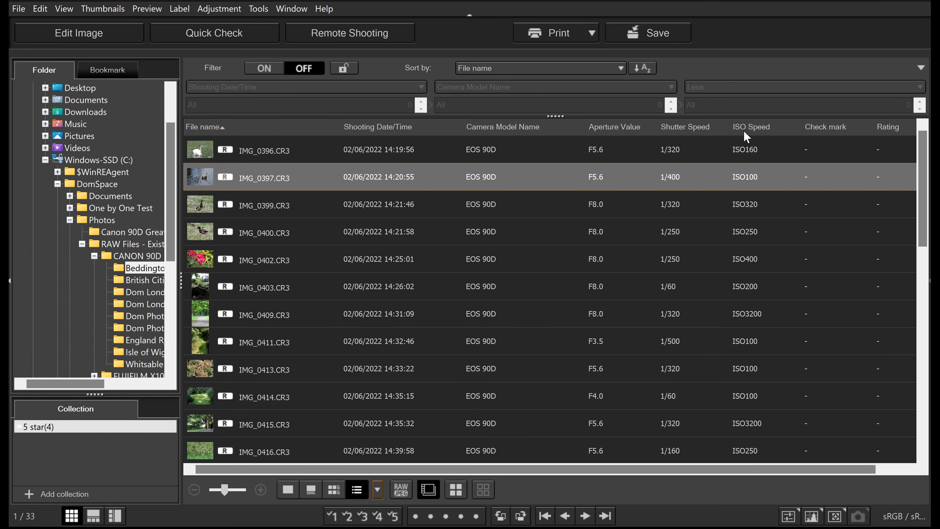
Step: Review the properties in the display settings for preview properties, and open IMG_0397.CR3 for image editing
{"action": "left_click", "coordinate": [377, 491]}
{"action": "left_click", "coordinate": [446, 237]}
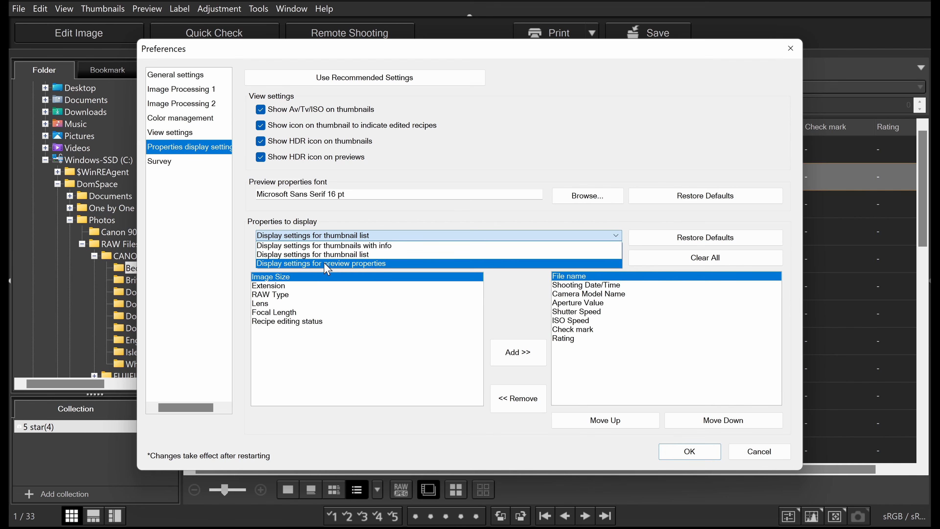
{"action": "left_click", "coordinate": [325, 263]}
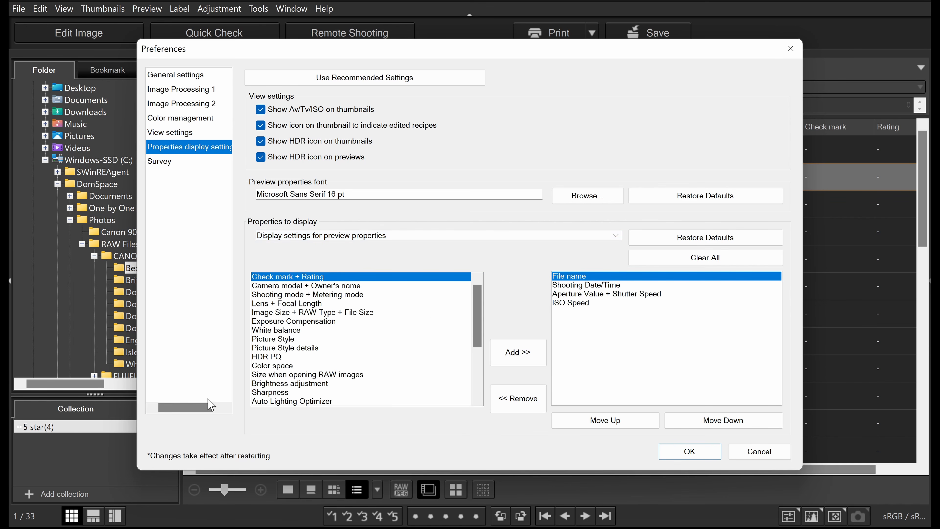
{"action": "left_click_drag", "start_coordinate": [478, 313], "coordinate": [479, 285]}
{"action": "left_click", "coordinate": [689, 453]}
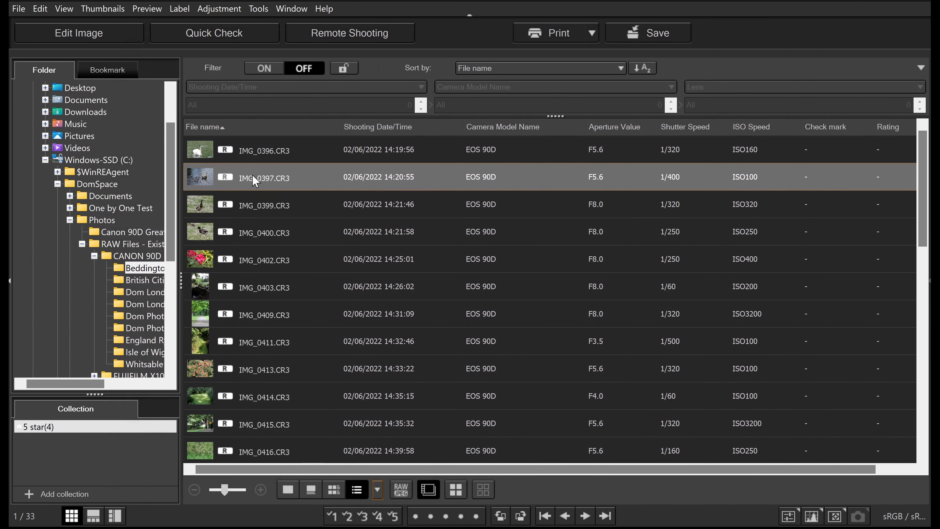
{"action": "left_click", "coordinate": [102, 32]}
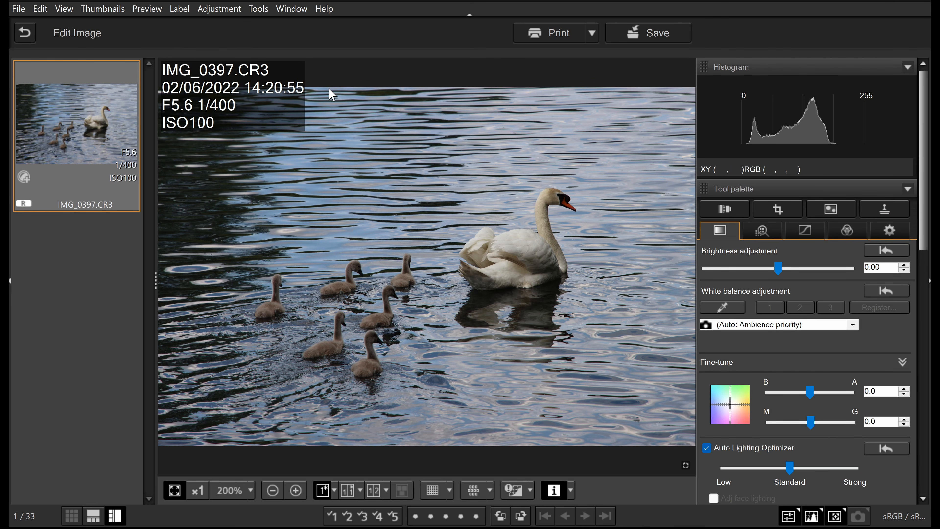
Step: Add White balance, Color space and Auto Lighting Optimizer to the displayed preview properties and apply the preferences
{"action": "left_click", "coordinate": [259, 9]}
{"action": "left_click", "coordinate": [281, 222]}
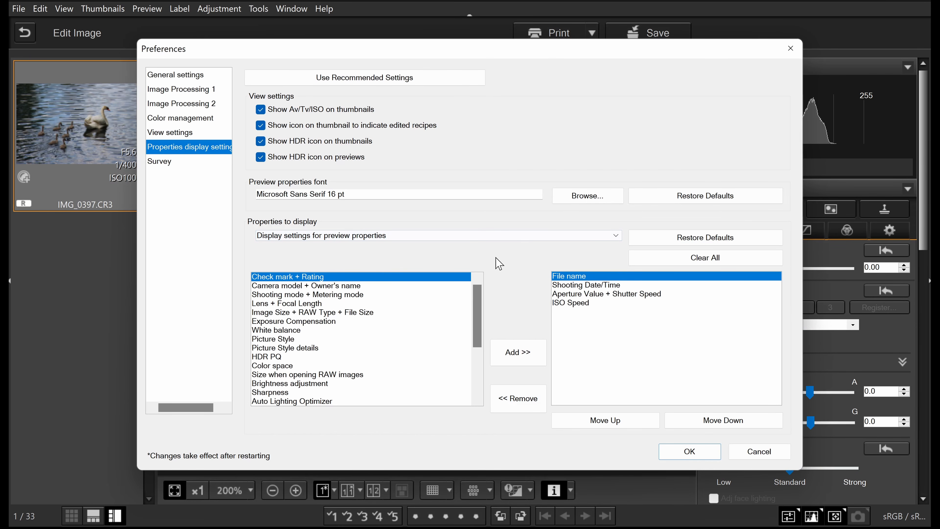
{"action": "left_click", "coordinate": [286, 330]}
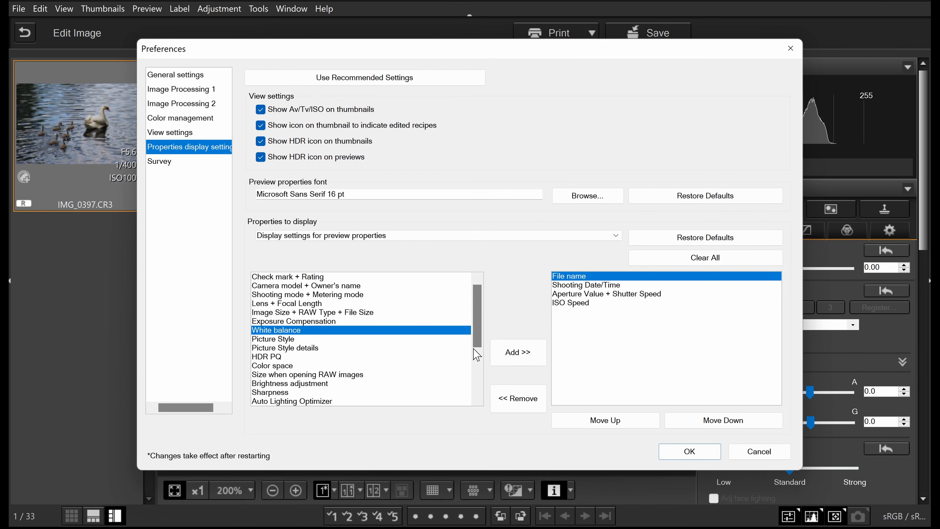
{"action": "left_click", "coordinate": [515, 352]}
{"action": "left_click", "coordinate": [279, 358]}
{"action": "left_click", "coordinate": [515, 352]}
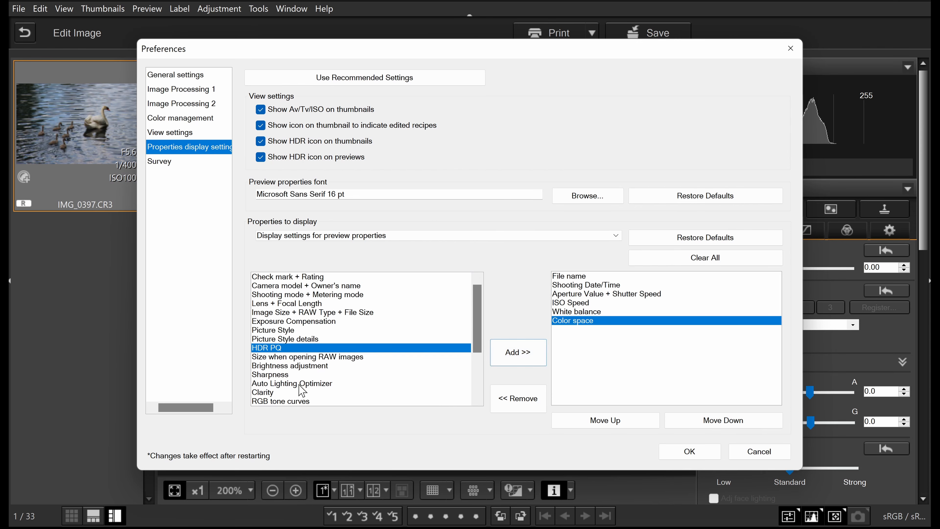
{"action": "left_click", "coordinate": [300, 386]}
{"action": "left_click", "coordinate": [513, 364]}
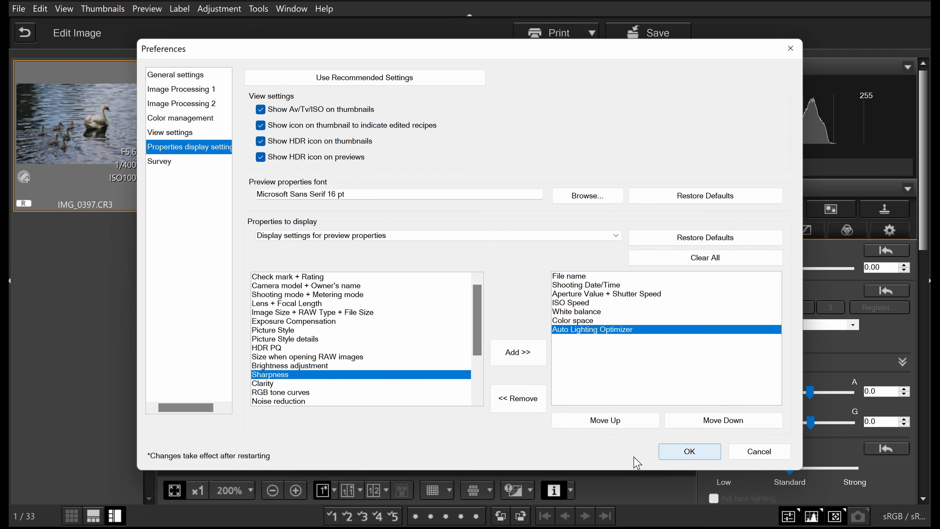
{"action": "left_click", "coordinate": [685, 451]}
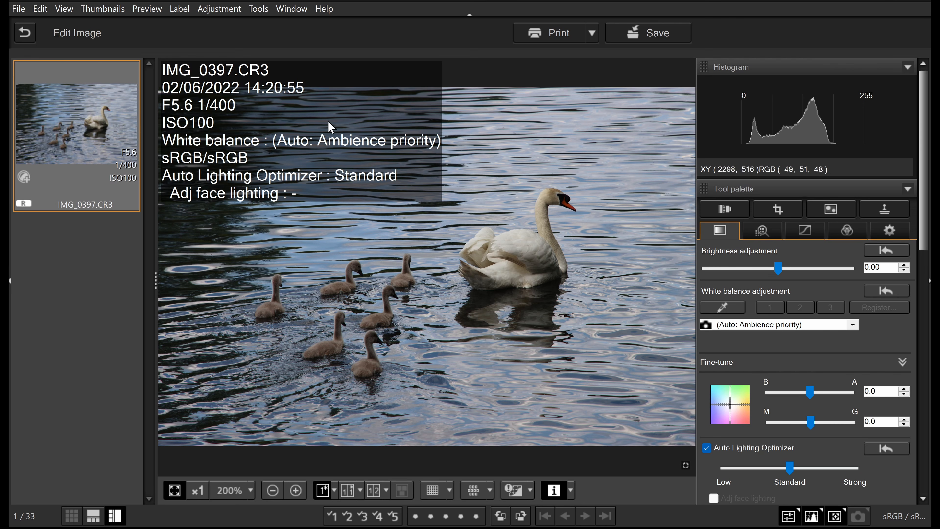
Step: Reopen the preferences and restore the default set of displayed preview properties
{"action": "left_click", "coordinate": [259, 8]}
{"action": "left_click", "coordinate": [289, 234]}
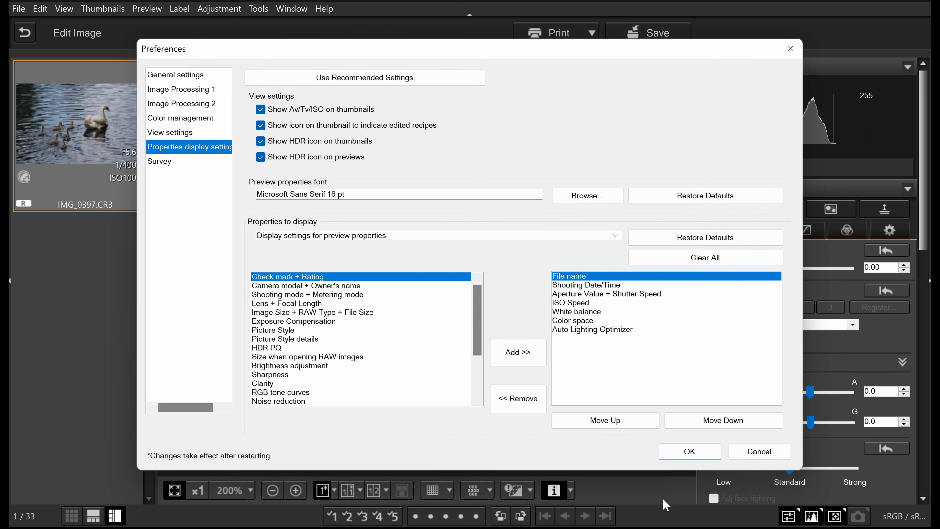
{"action": "left_click", "coordinate": [163, 162]}
{"action": "left_click", "coordinate": [171, 148]}
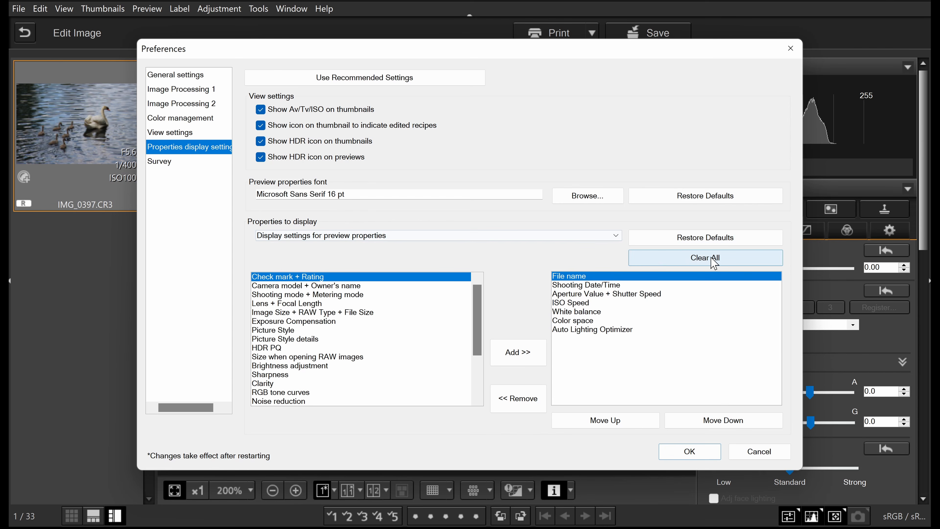
{"action": "left_click", "coordinate": [657, 240]}
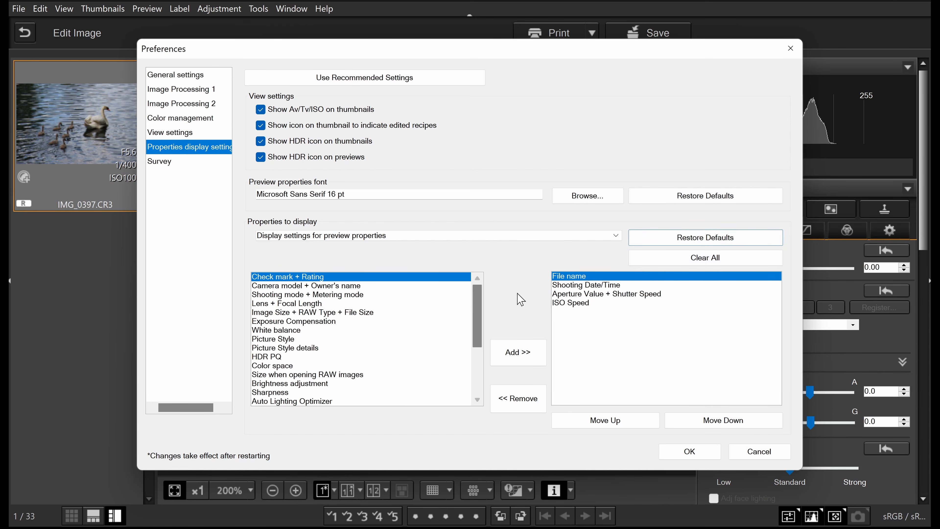
Step: Remove Camera Model Name from the properties displayed in the thumbnail list
{"action": "left_click", "coordinate": [491, 241]}
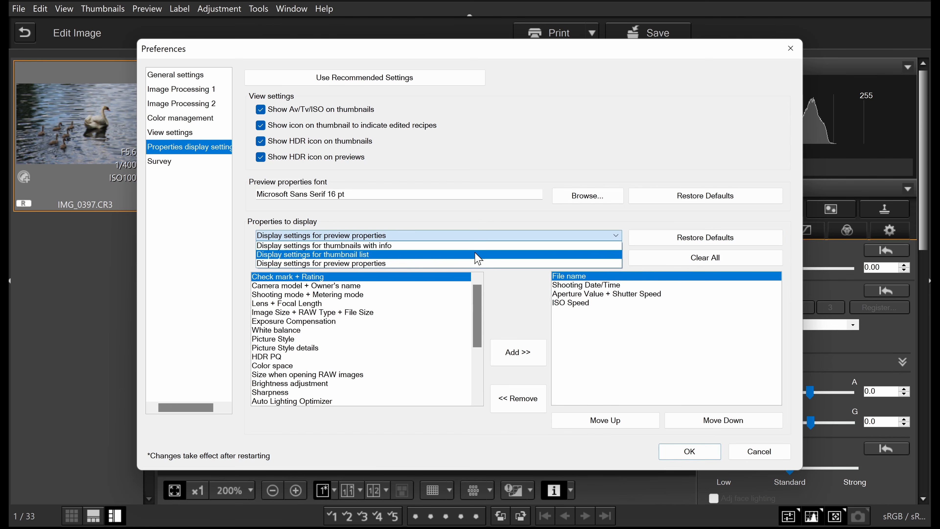
{"action": "left_click", "coordinate": [480, 256]}
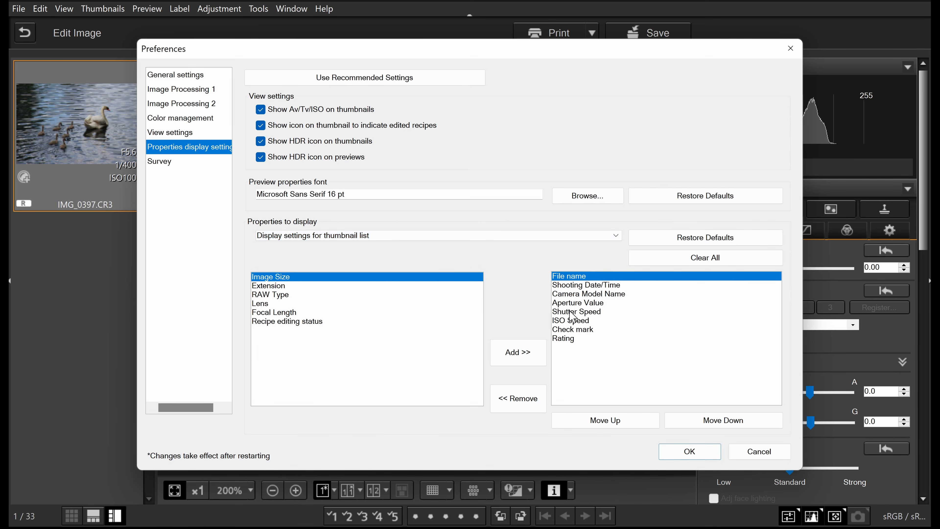
{"action": "left_click", "coordinate": [581, 294]}
{"action": "left_click", "coordinate": [519, 400]}
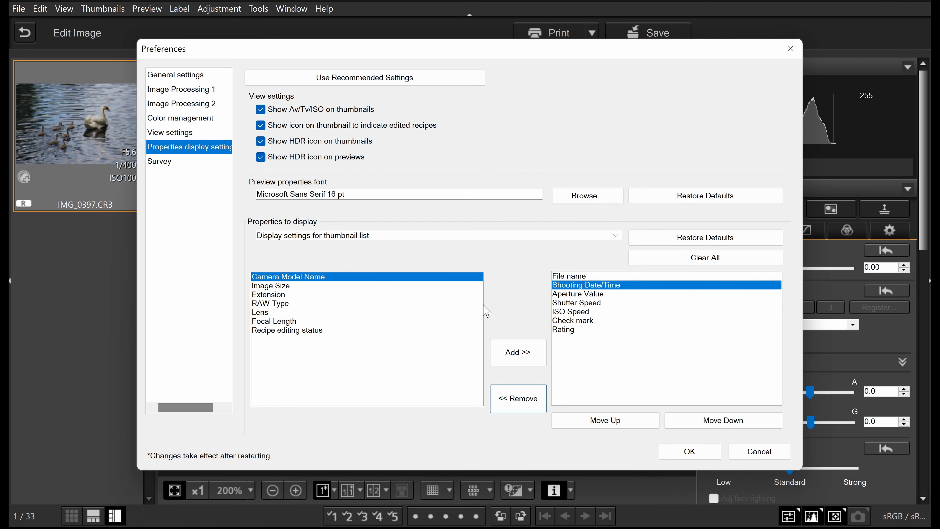
{"action": "left_click", "coordinate": [448, 277]}
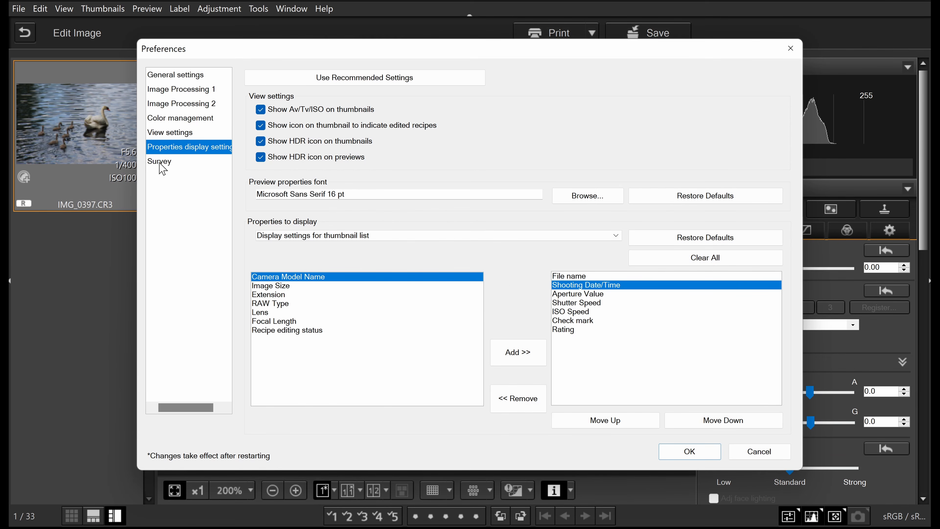
Step: Read the data-sharing terms of the Survey Program and decline them, applying the preferences
{"action": "left_click", "coordinate": [167, 162]}
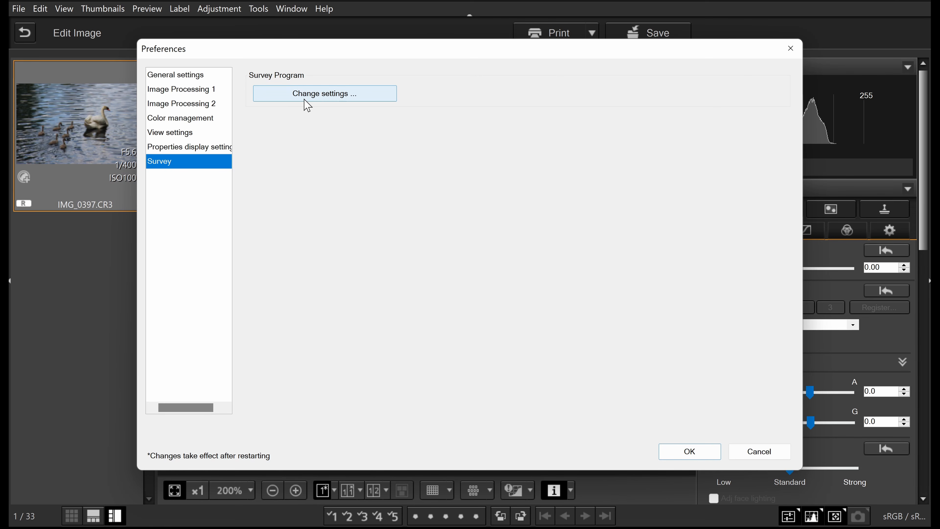
{"action": "left_click", "coordinate": [323, 99]}
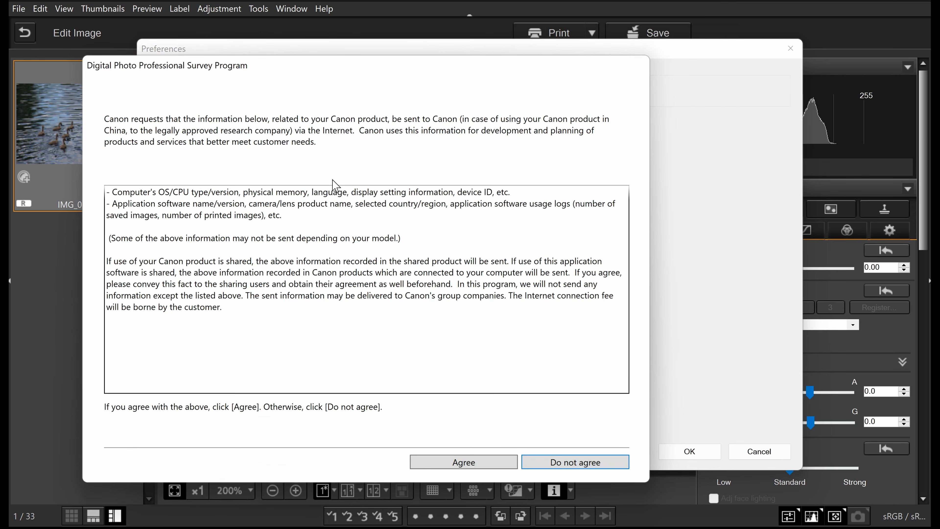
{"action": "left_click_drag", "start_coordinate": [357, 73], "coordinate": [433, 50]}
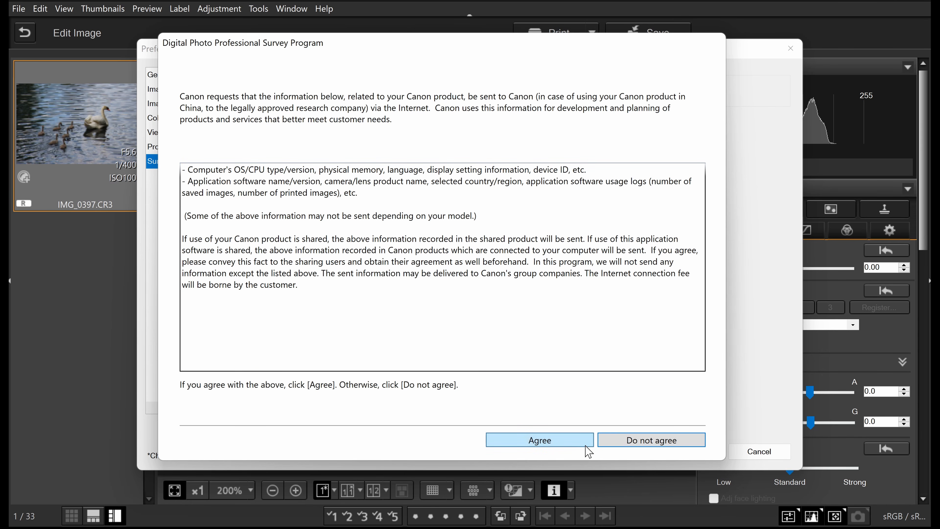
{"action": "left_click_drag", "start_coordinate": [182, 170], "coordinate": [357, 193]}
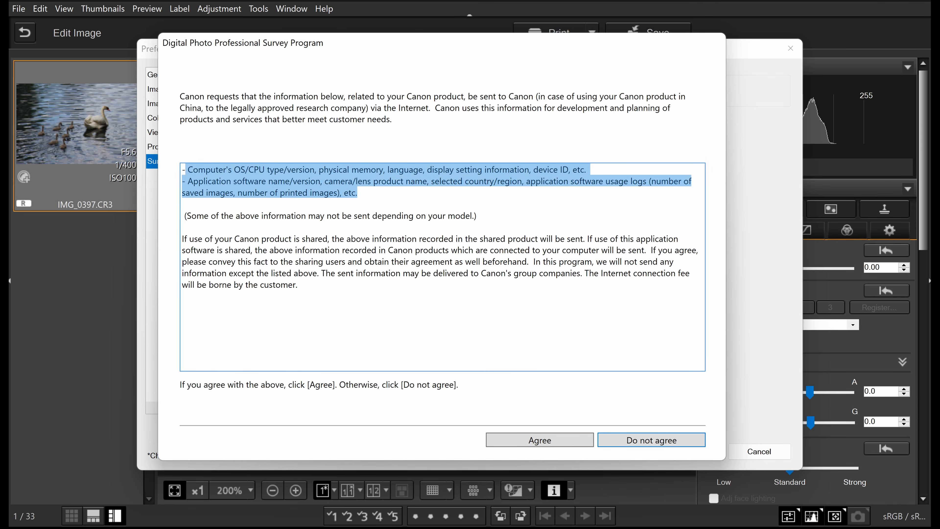
{"action": "left_click", "coordinate": [358, 193]}
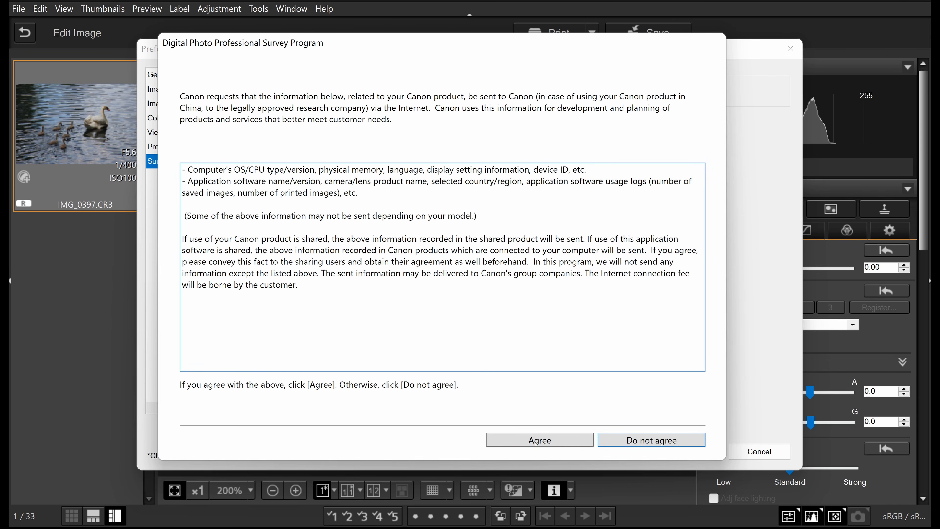
{"action": "left_click_drag", "start_coordinate": [518, 273], "coordinate": [681, 273]}
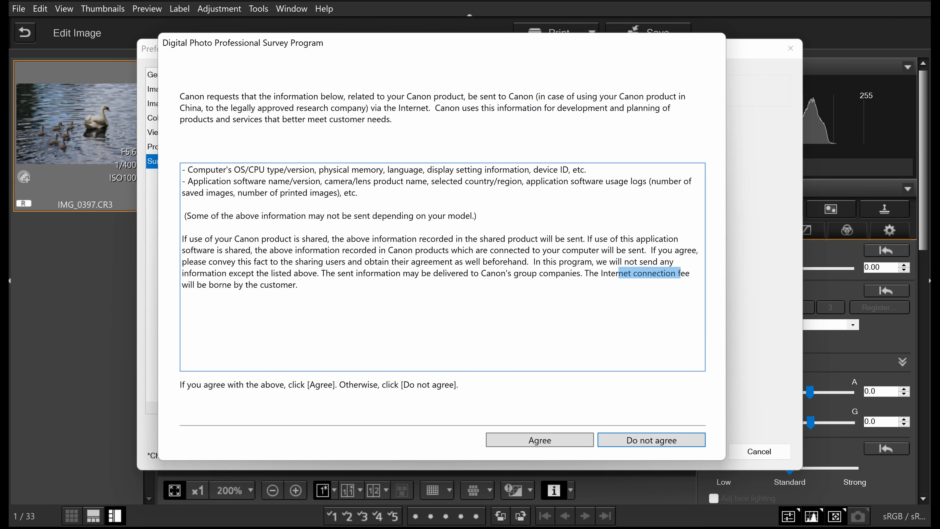
{"action": "left_click_drag", "start_coordinate": [218, 284], "coordinate": [299, 285]}
{"action": "left_click", "coordinate": [299, 284]}
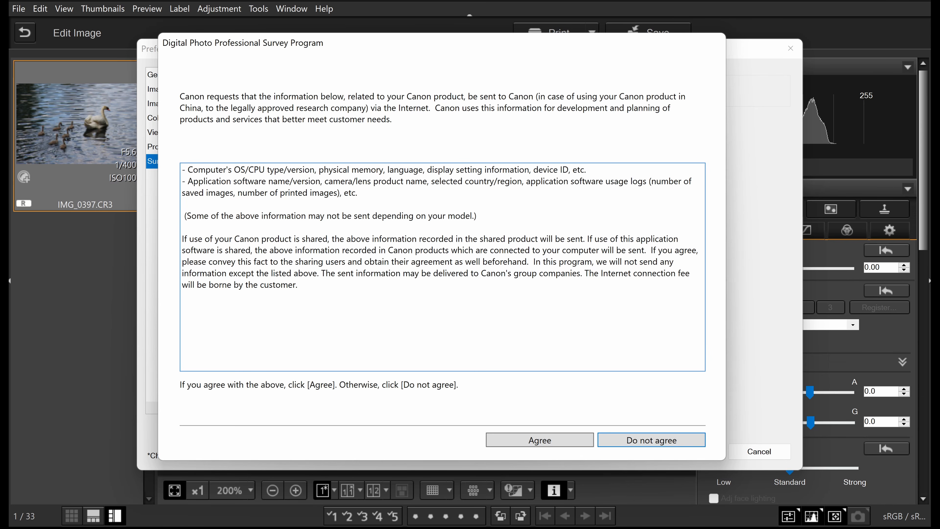
{"action": "left_click", "coordinate": [660, 442]}
{"action": "left_click", "coordinate": [692, 450]}
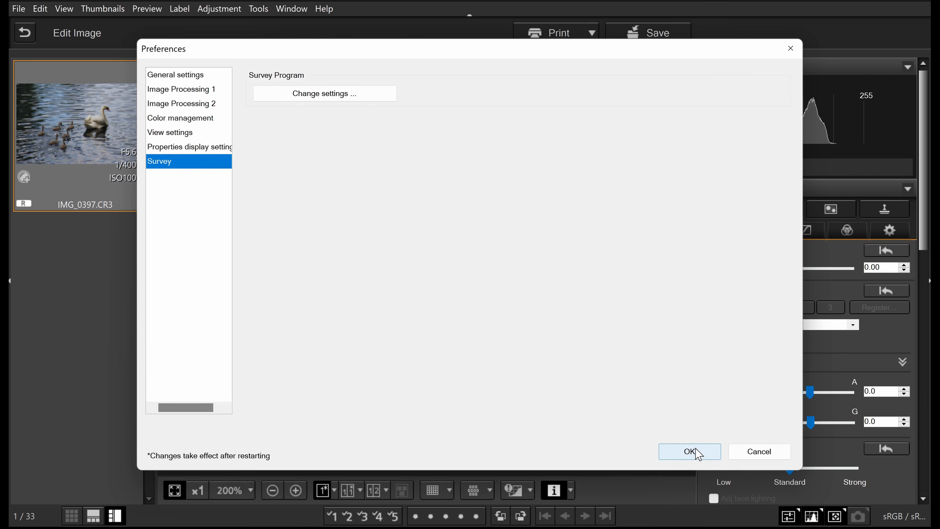